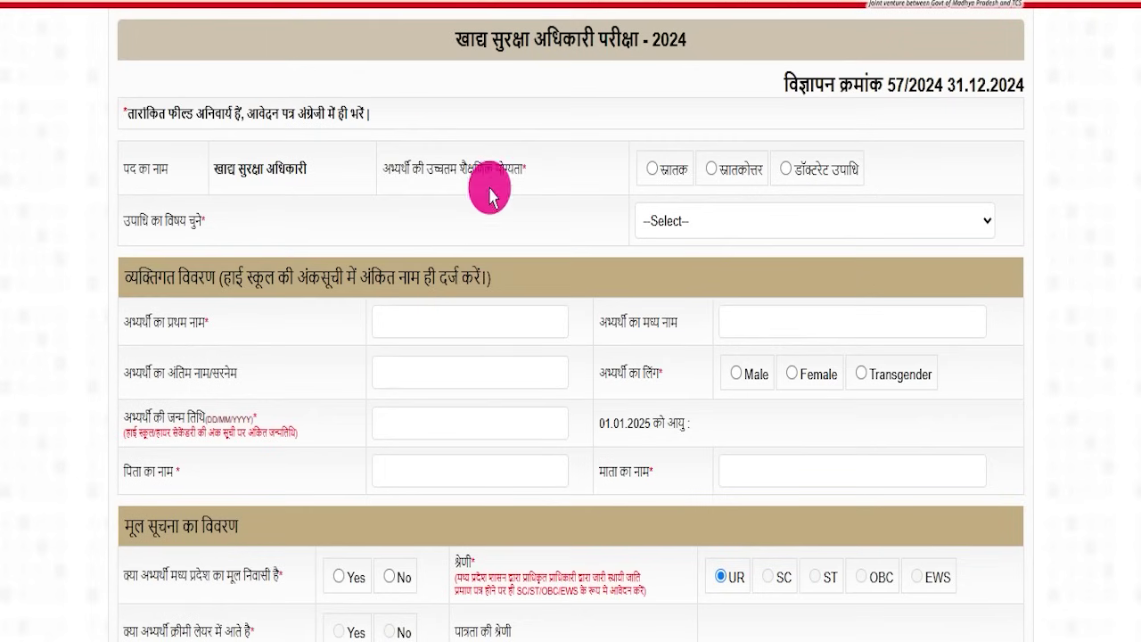
# Look through the blank Food Safety Officer application form, from the qualification fields to the photo and signature uploads
pyautogui.scroll(-8, 494, 311)
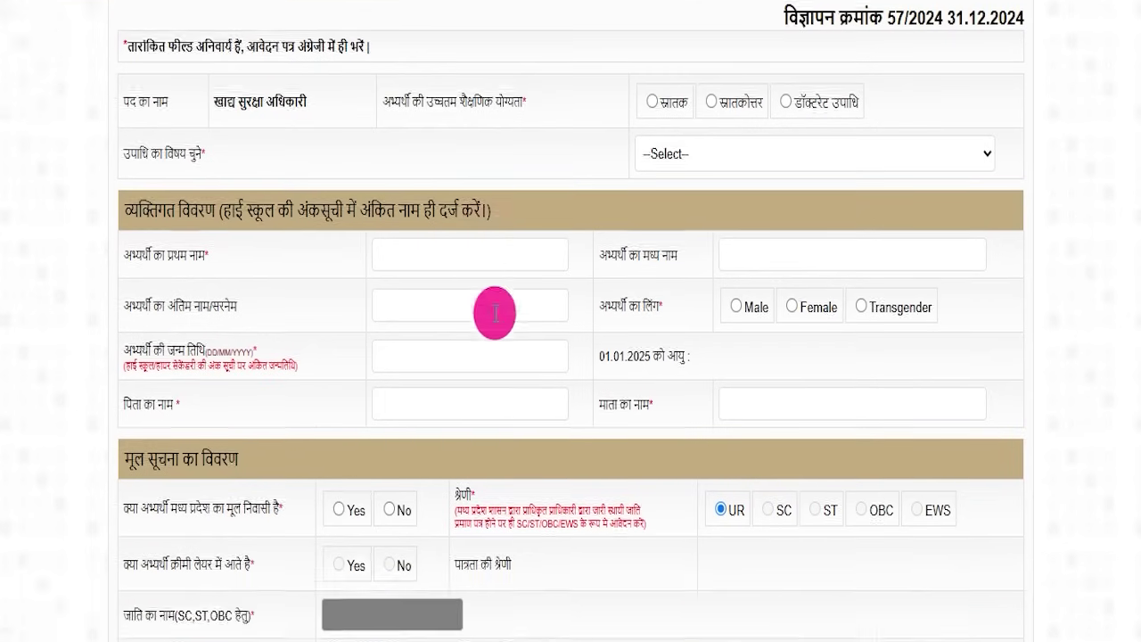
pyautogui.scroll(-4, 513, 321)
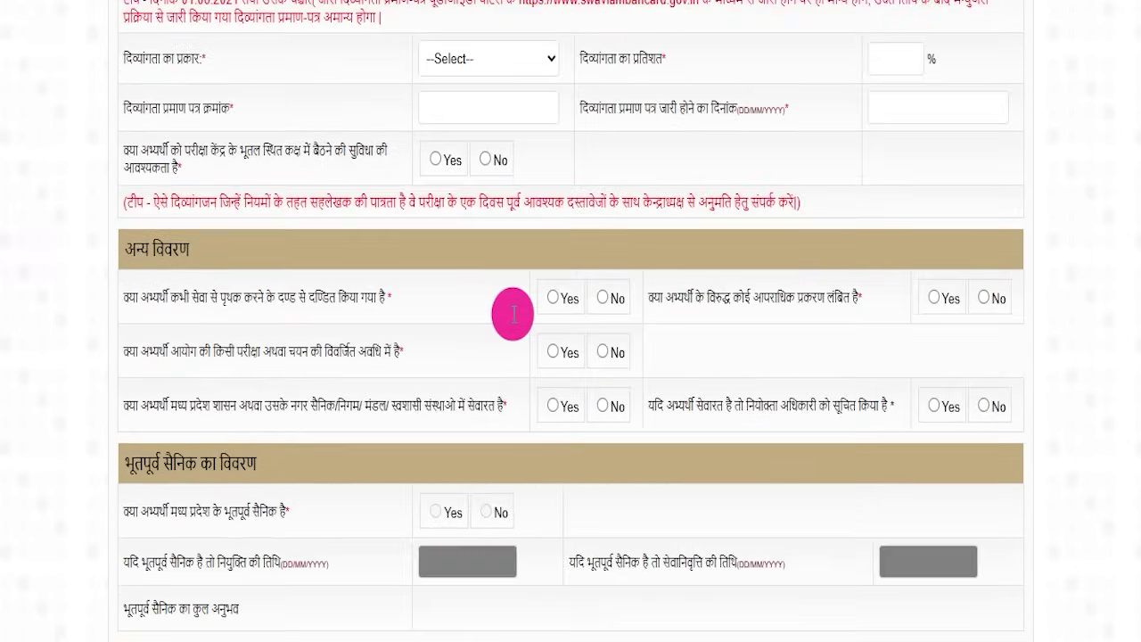
pyautogui.scroll(-3, 513, 323)
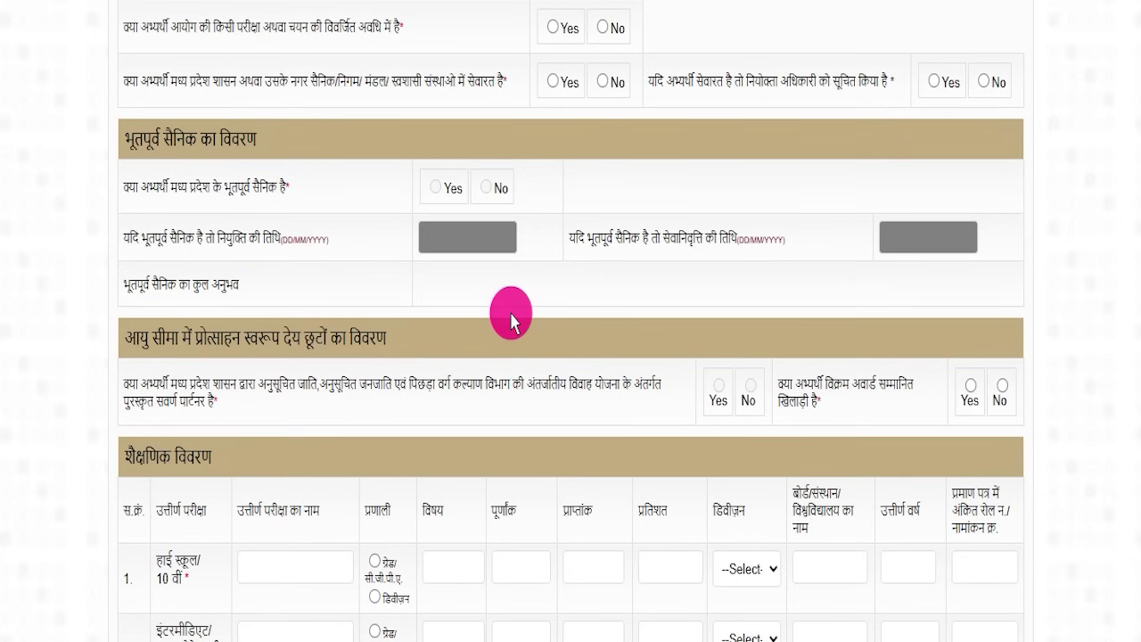
pyautogui.scroll(-15, 643, 354)
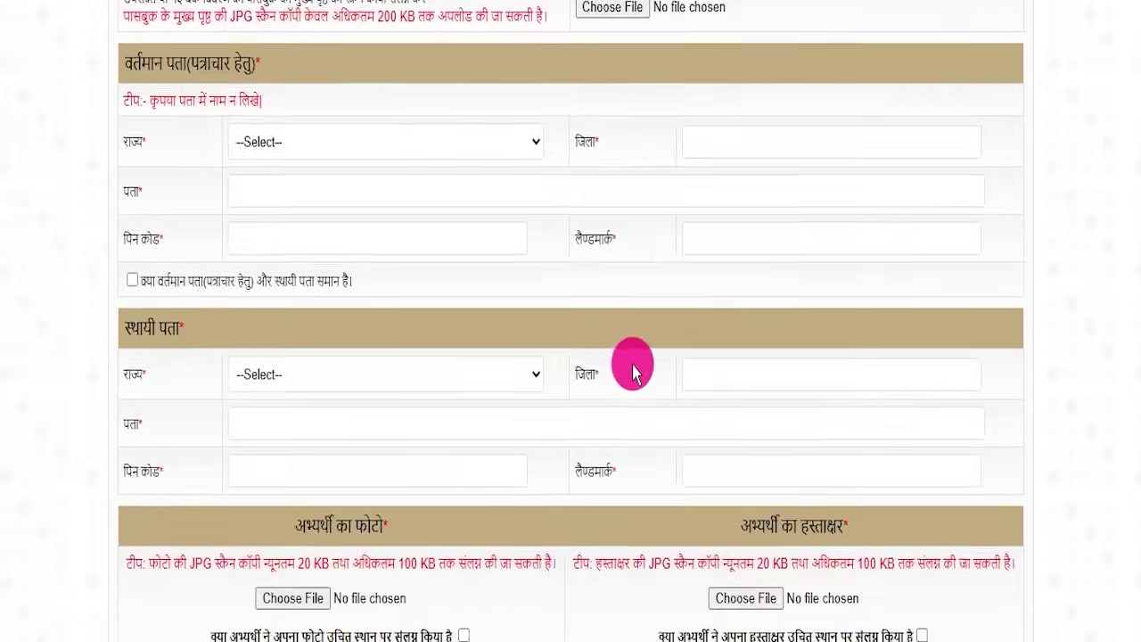
pyautogui.scroll(-1, 643, 392)
pyautogui.scroll(15, 650, 387)
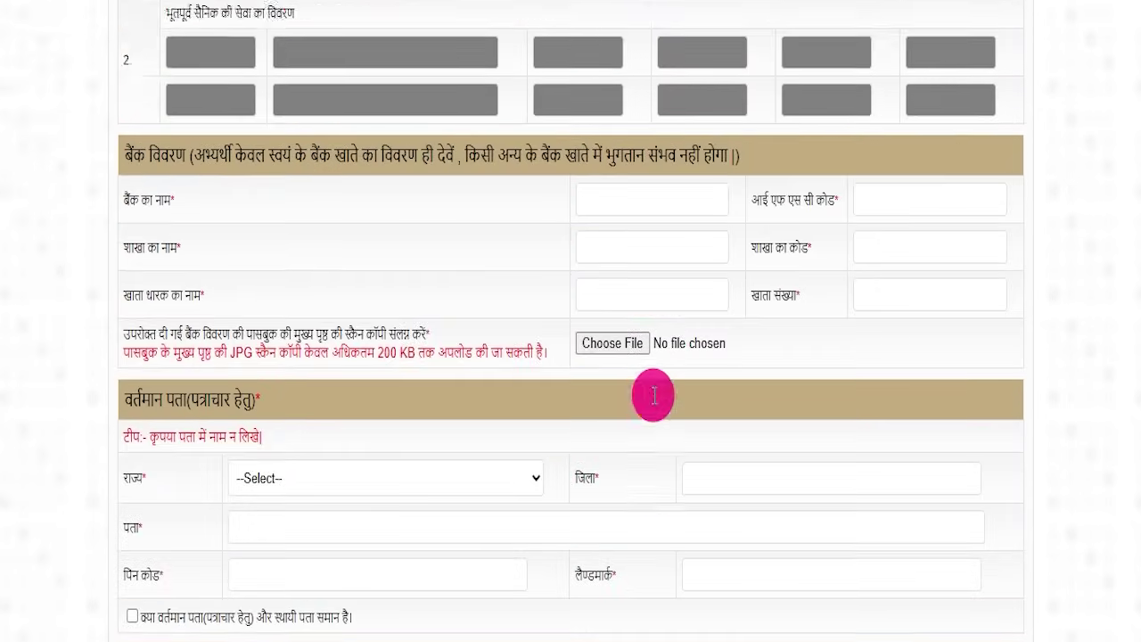
pyautogui.scroll(20, 647, 403)
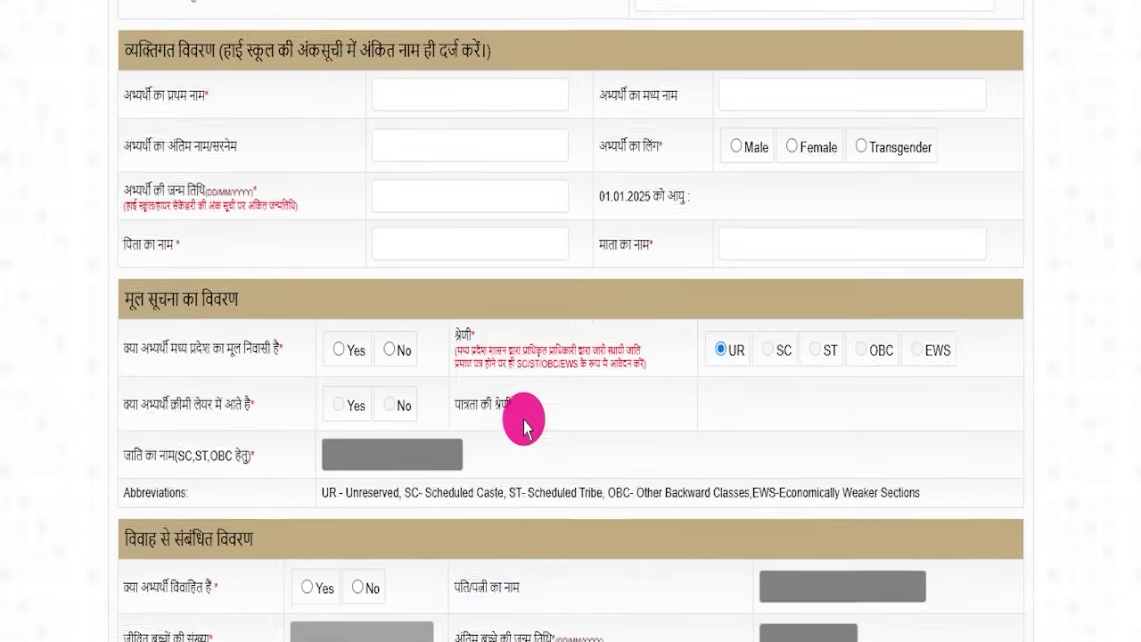
pyautogui.scroll(1, 524, 428)
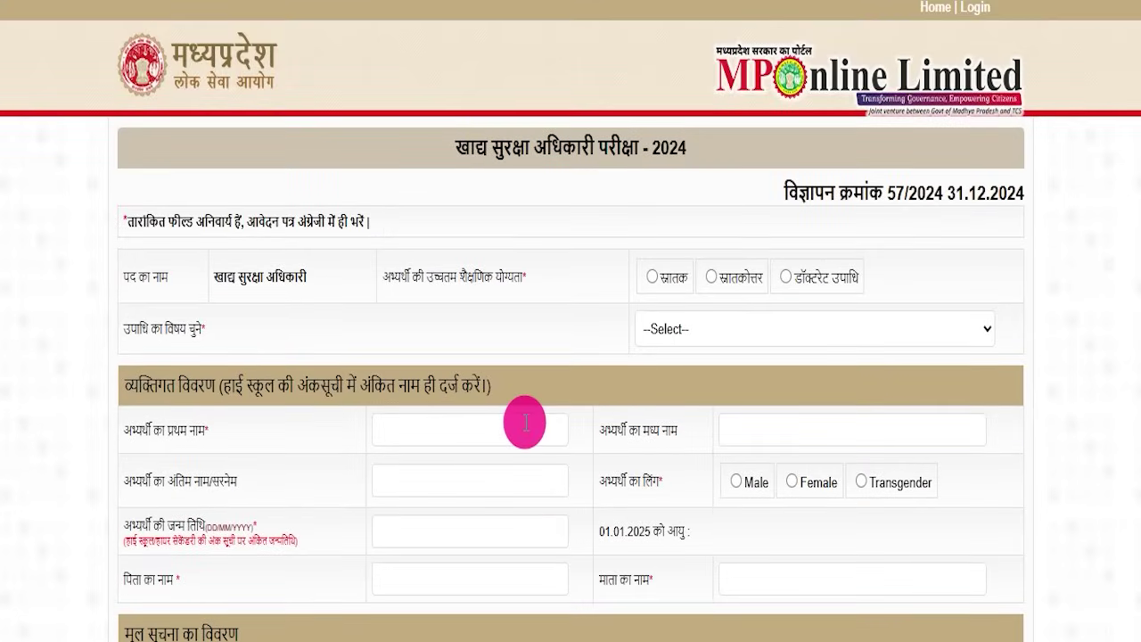
pyautogui.scroll(-2, 526, 422)
pyautogui.scroll(-5, 526, 432)
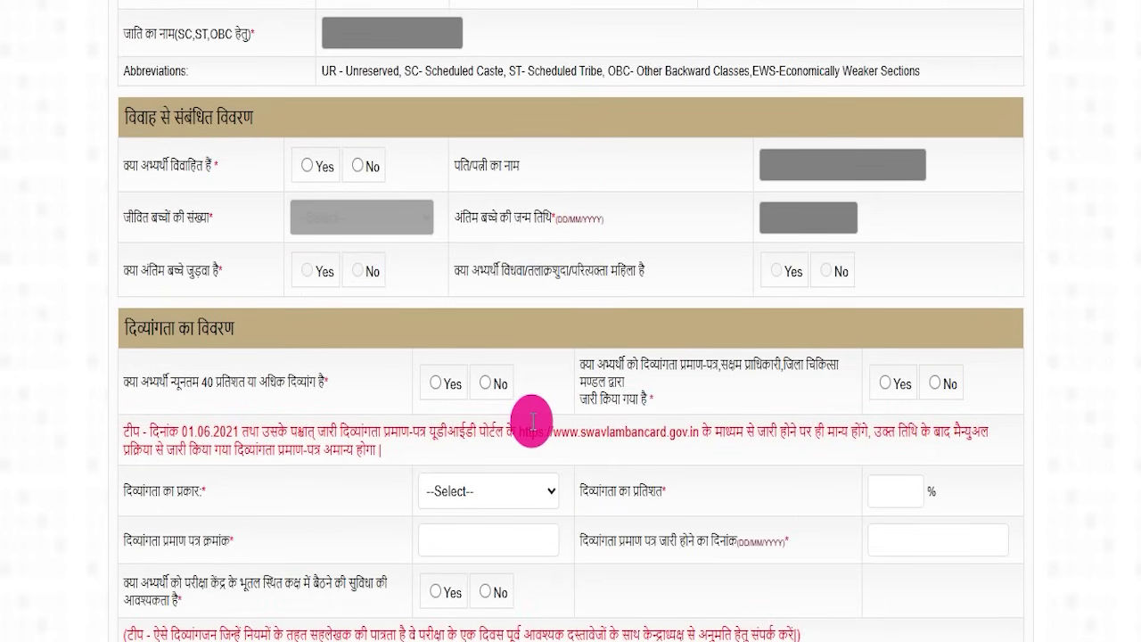
pyautogui.scroll(-15, 533, 419)
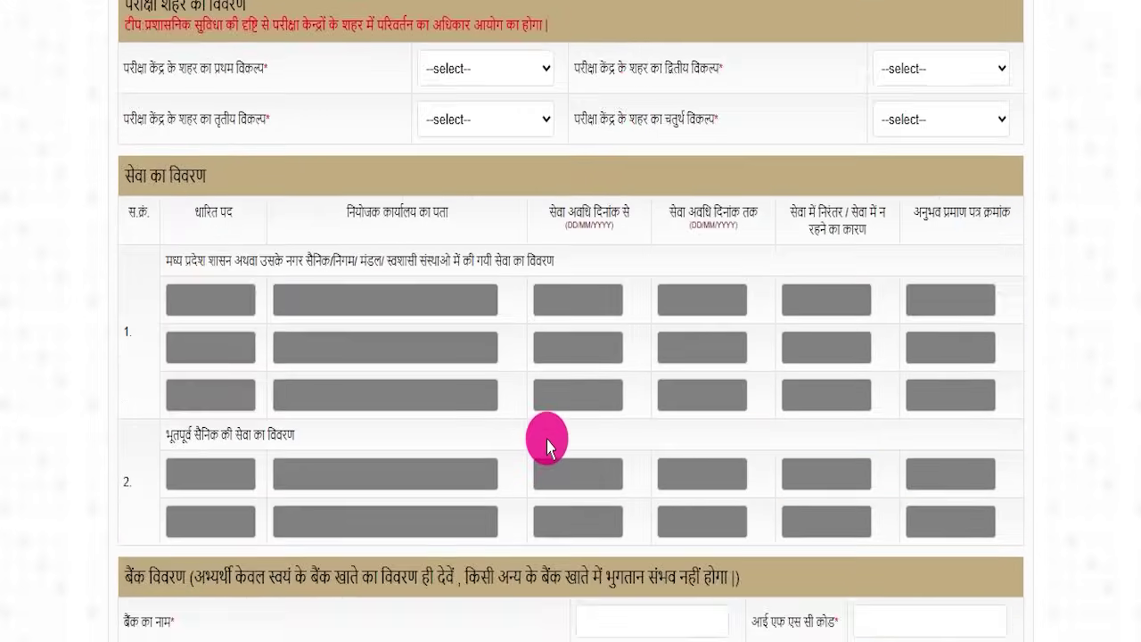
pyautogui.scroll(20, 546, 453)
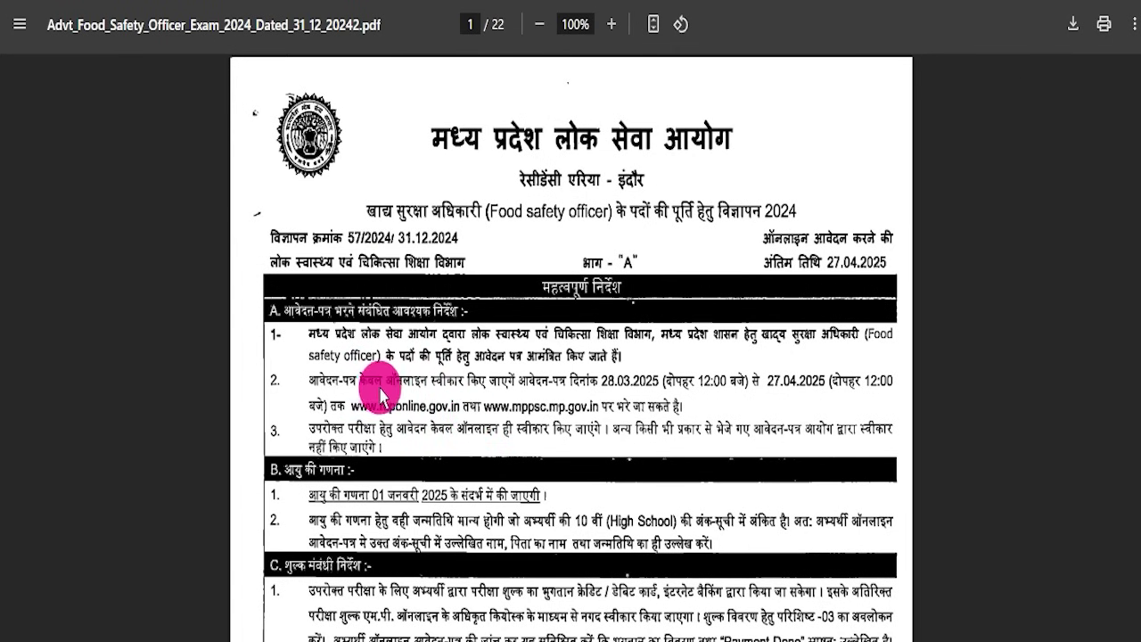
# Skim the age, fee and correction instructions in the Food Safety Officer exam advertisement PDF
pyautogui.scroll(-1, 633, 474)
pyautogui.scroll(-3, 633, 474)
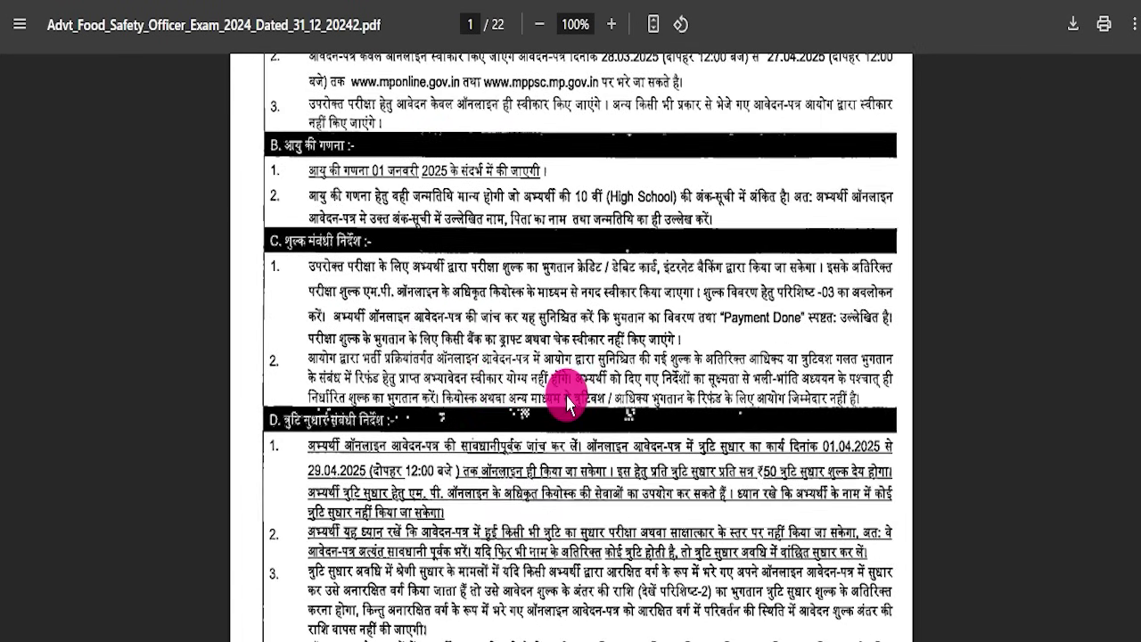
pyautogui.scroll(-9, 567, 403)
pyautogui.scroll(12, 594, 324)
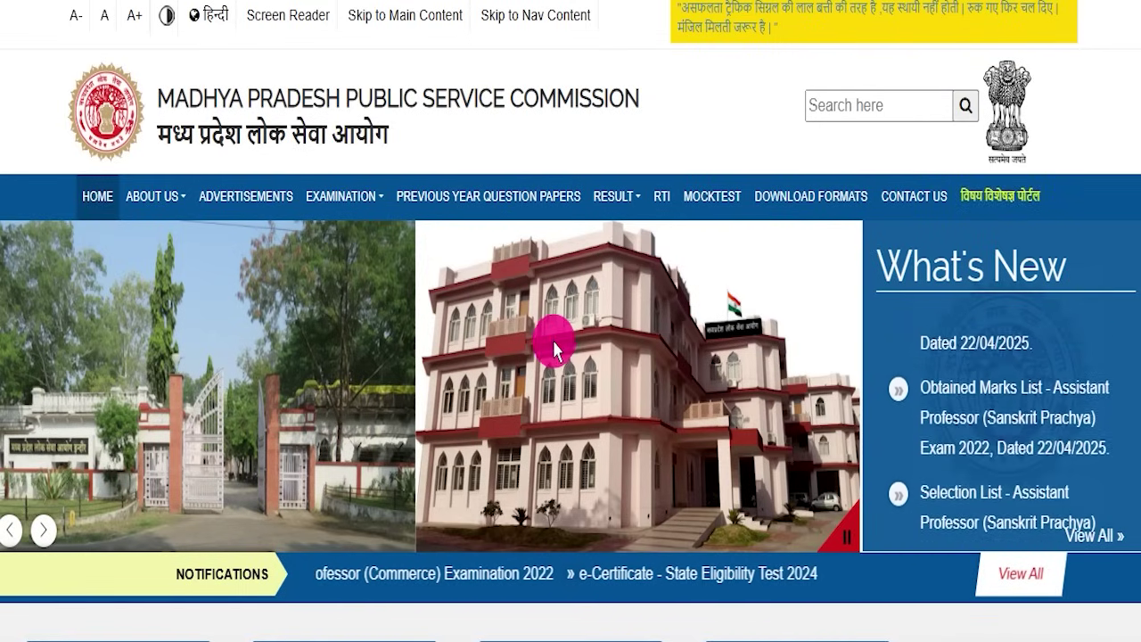
# Look over the Madhya Pradesh Public Service Commission home page down to its footer and back up
pyautogui.scroll(-2, 475, 395)
pyautogui.scroll(-10, 476, 395)
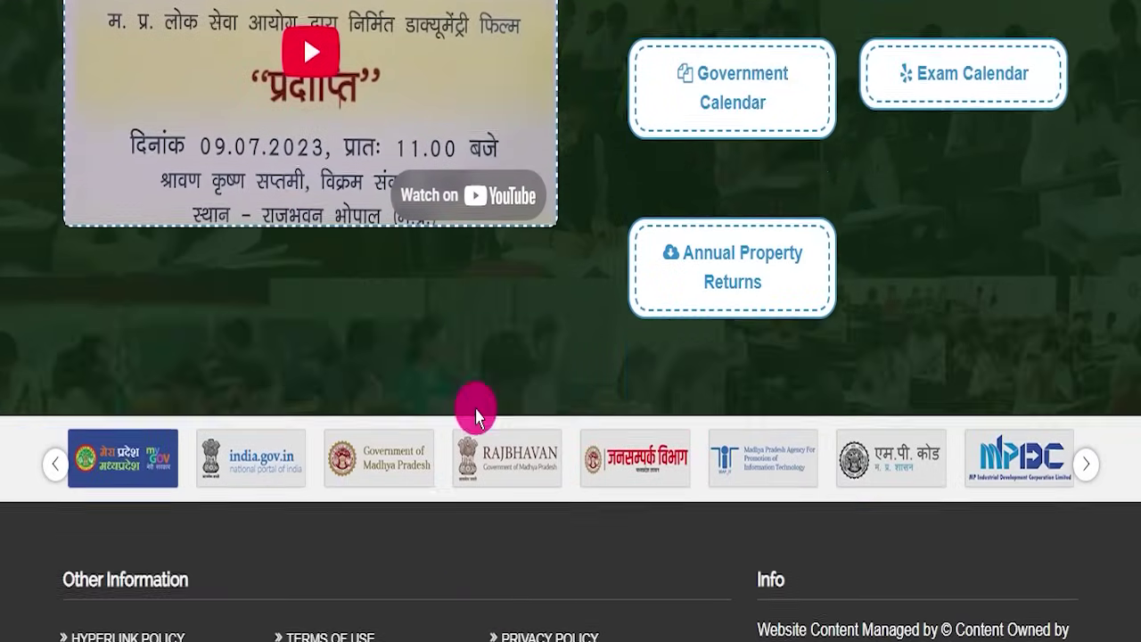
pyautogui.scroll(8, 474, 401)
pyautogui.scroll(5, 478, 453)
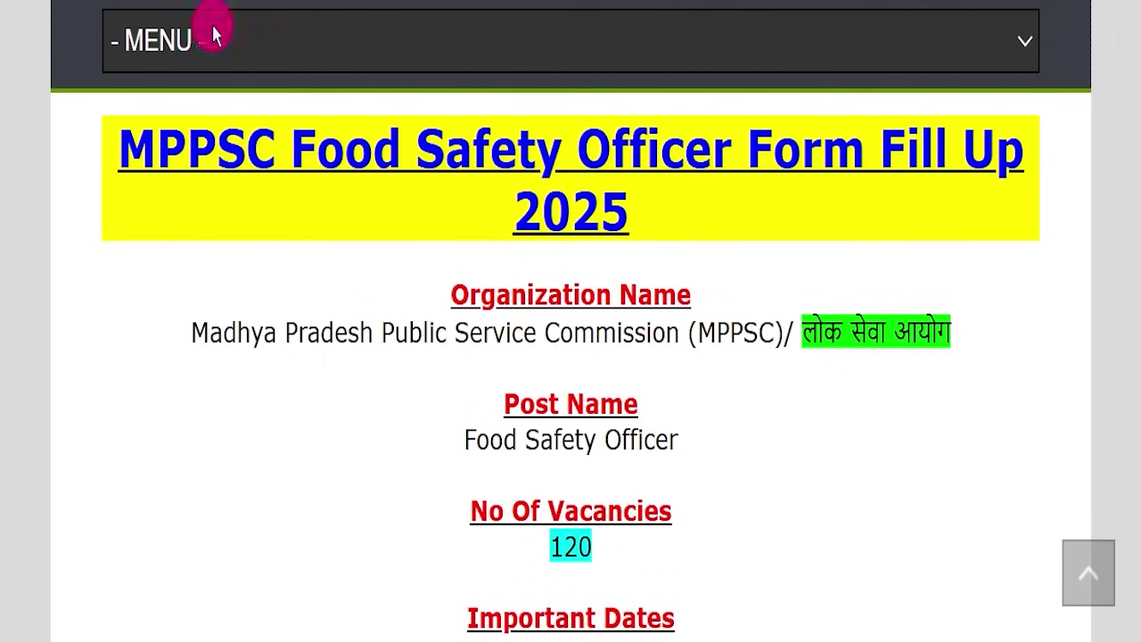
# Highlight the Food Safety Officer form heading and review the site header and introduction of the MPPSC Recruitment 2025 article
pyautogui.moveTo(80, 144); pyautogui.dragTo(721, 209)
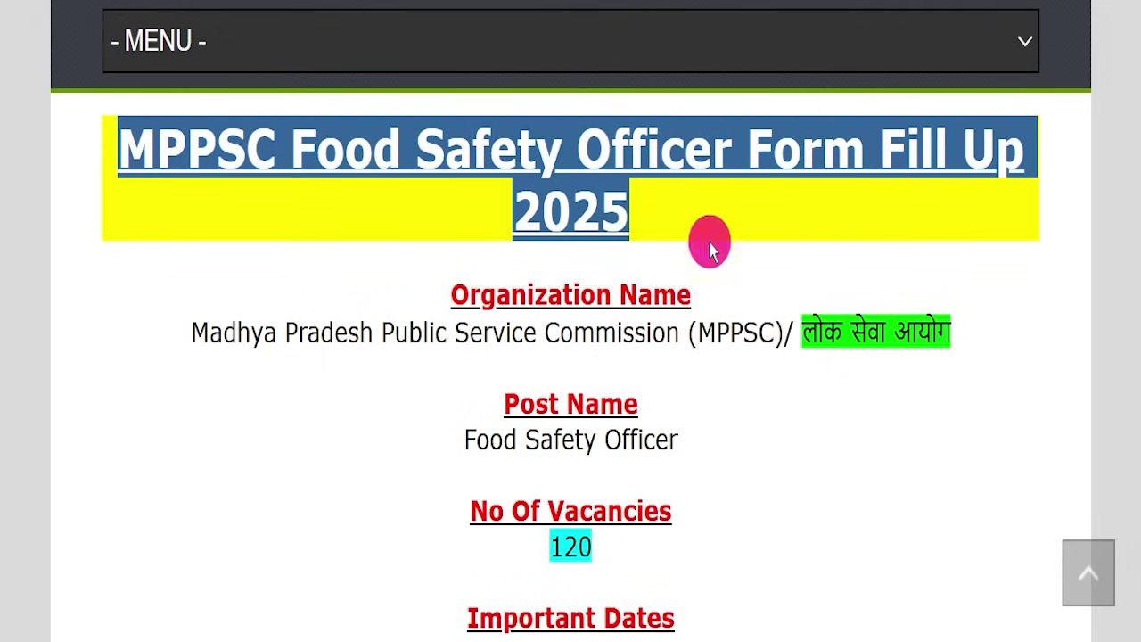
pyautogui.click(691, 284)
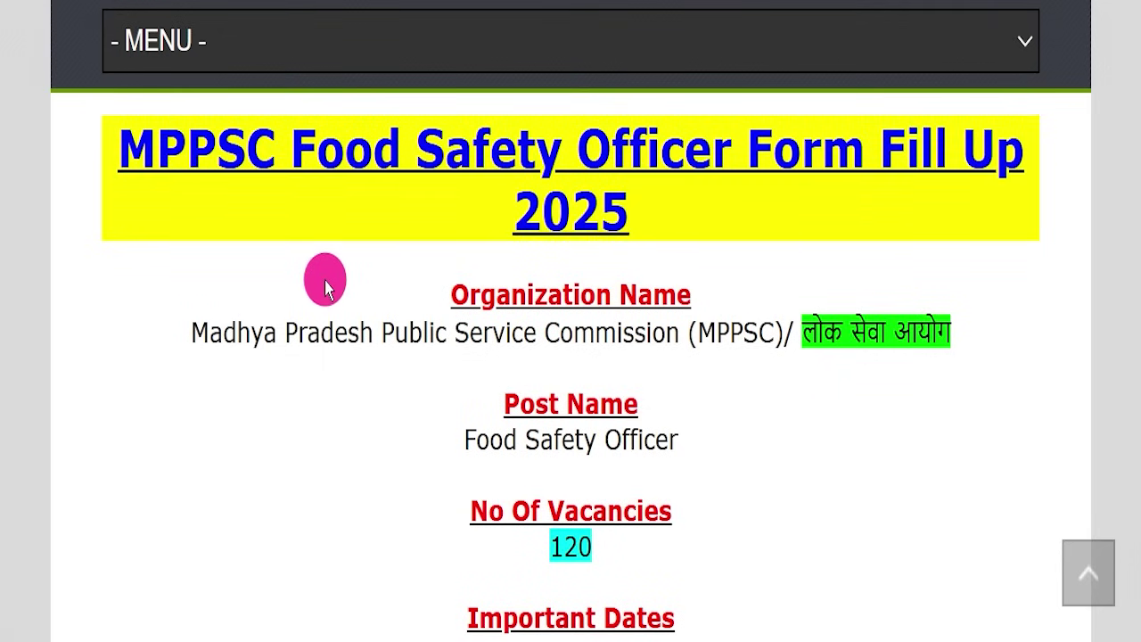
pyautogui.scroll(5, 326, 280)
pyautogui.scroll(5, 370, 392)
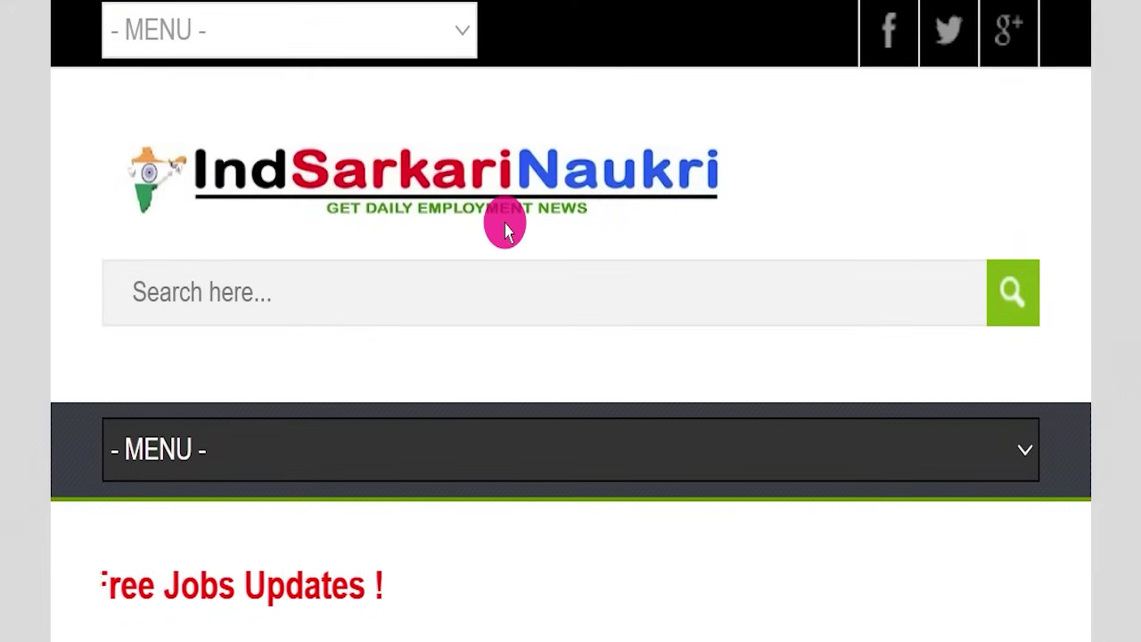
pyautogui.scroll(-8, 505, 230)
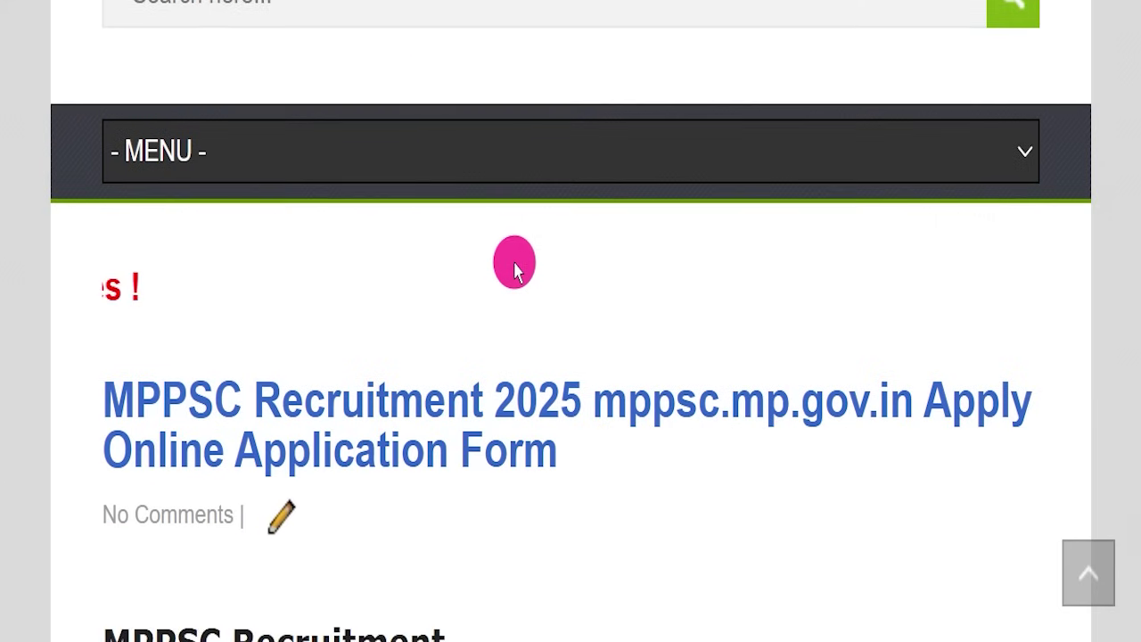
pyautogui.scroll(-3, 516, 261)
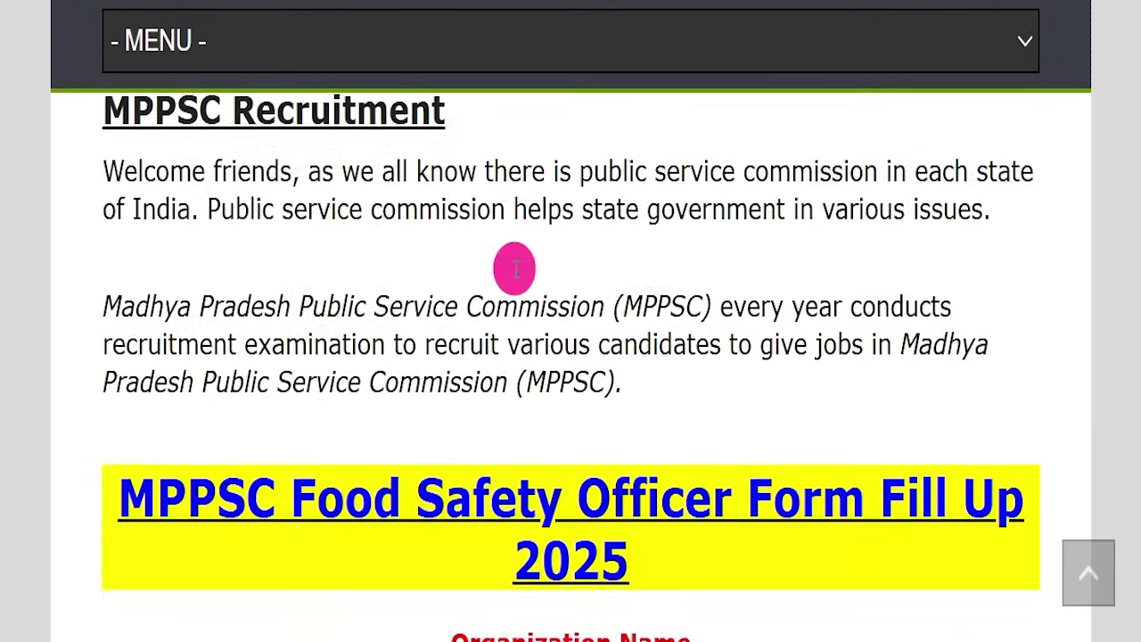
pyautogui.scroll(-3, 512, 272)
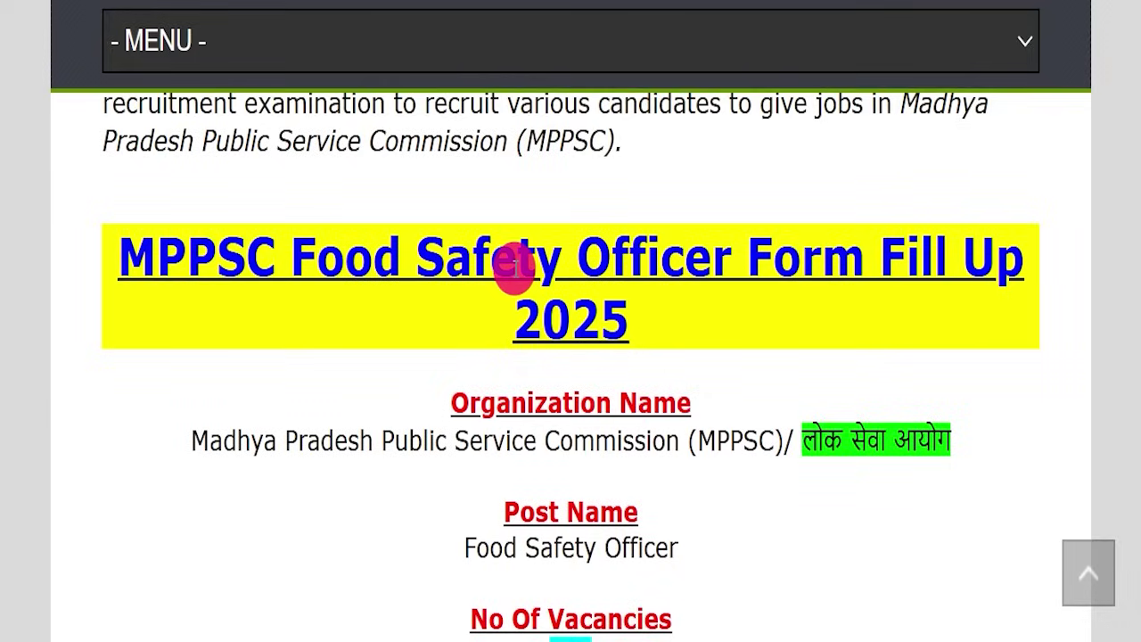
# Highlight in turn the article's form heading, organization name, post name and number of vacancies
pyautogui.moveTo(117, 148); pyautogui.dragTo(716, 178)
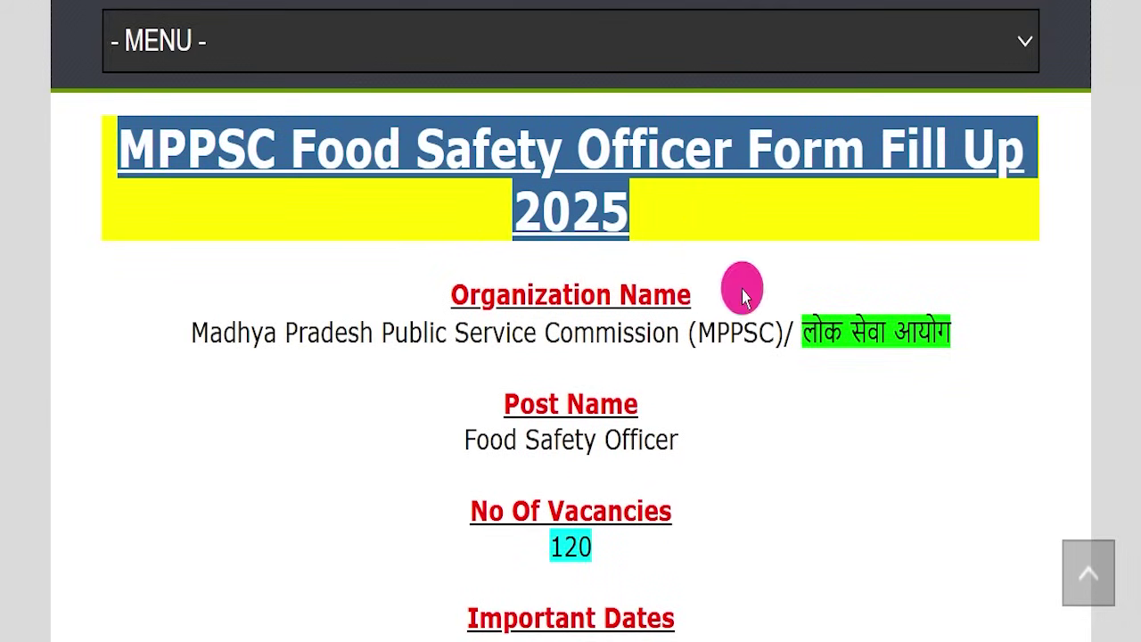
pyautogui.click(101, 373)
pyautogui.moveTo(166, 311); pyautogui.dragTo(874, 377)
pyautogui.click(852, 375)
pyautogui.moveTo(377, 420); pyautogui.dragTo(749, 428)
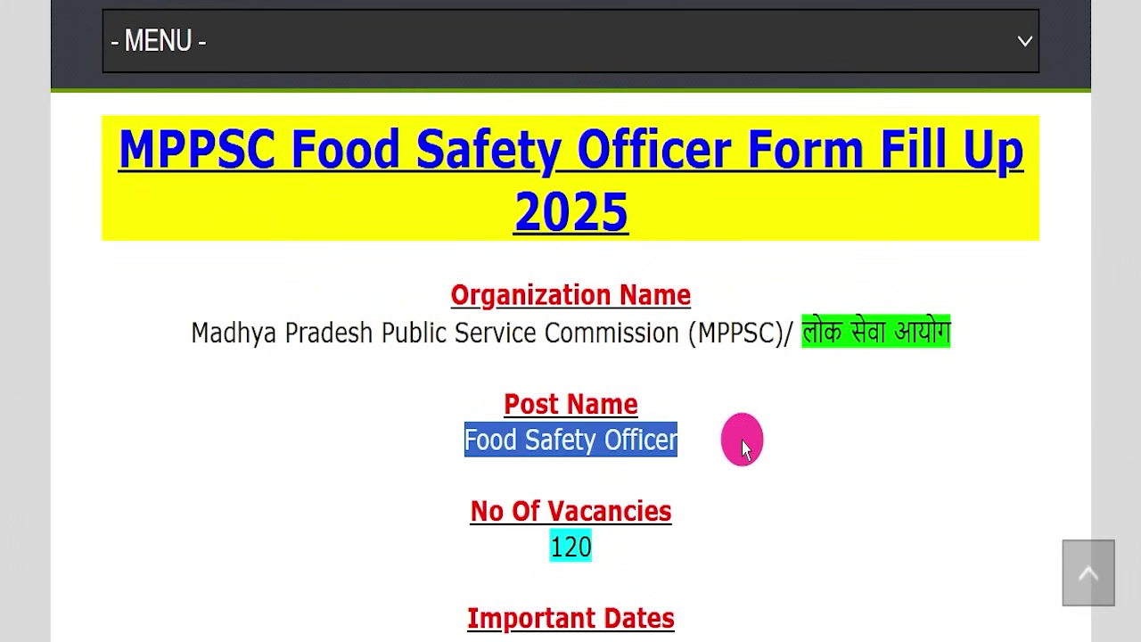
pyautogui.moveTo(437, 532); pyautogui.dragTo(713, 538)
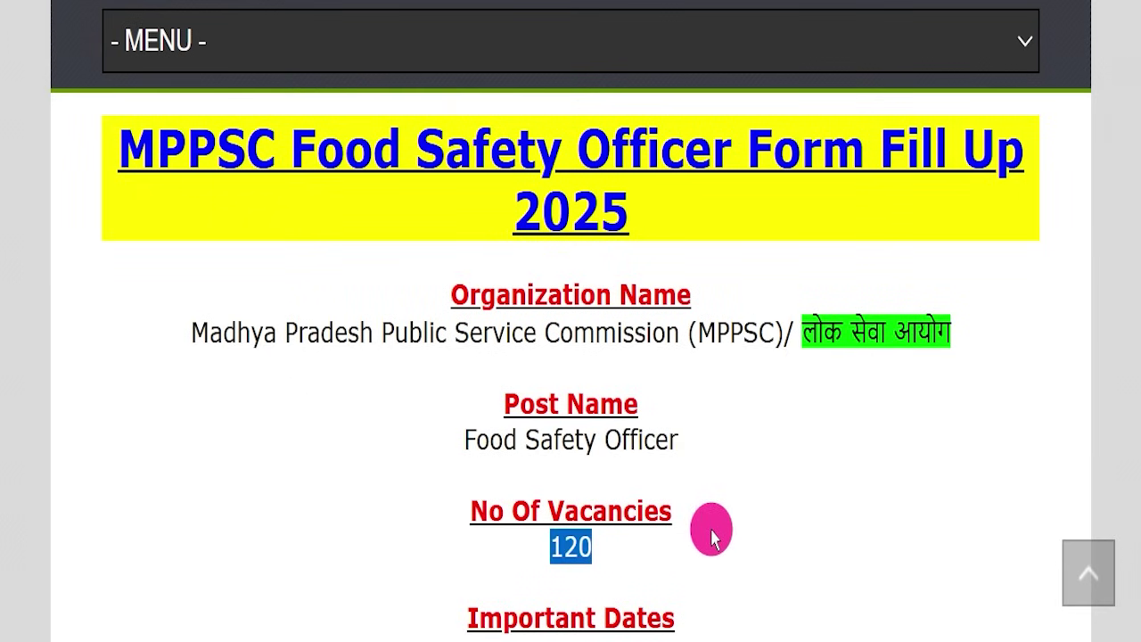
pyautogui.click(736, 527)
# Mark the last date for applying online under Important Dates and highlight the pay scale
pyautogui.scroll(-4, 749, 508)
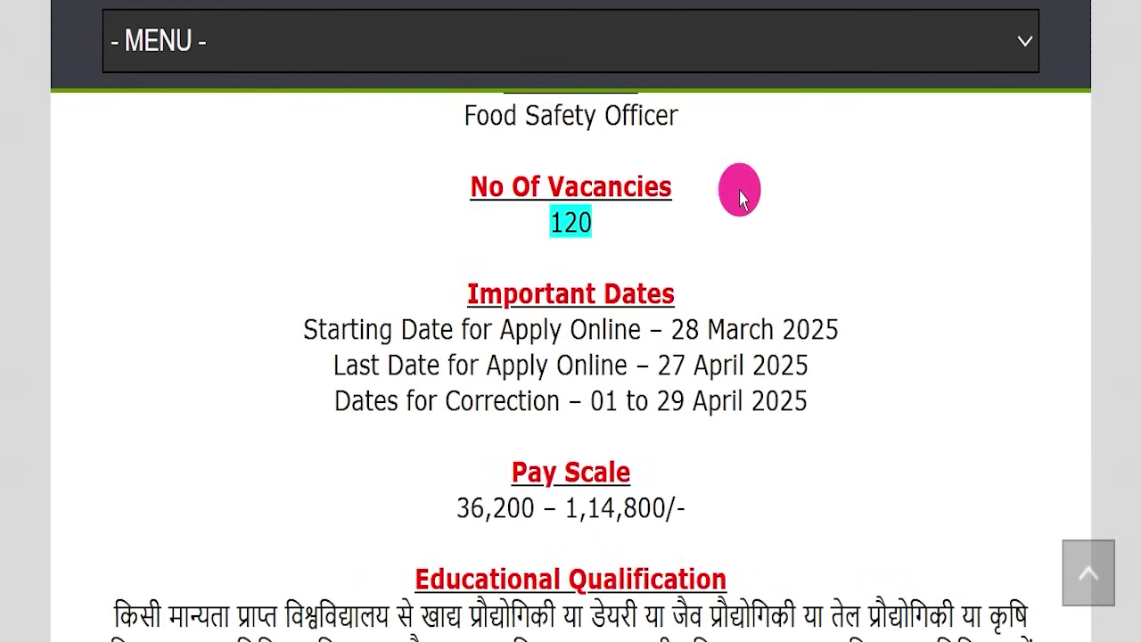
pyautogui.moveTo(642, 366); pyautogui.dragTo(800, 366)
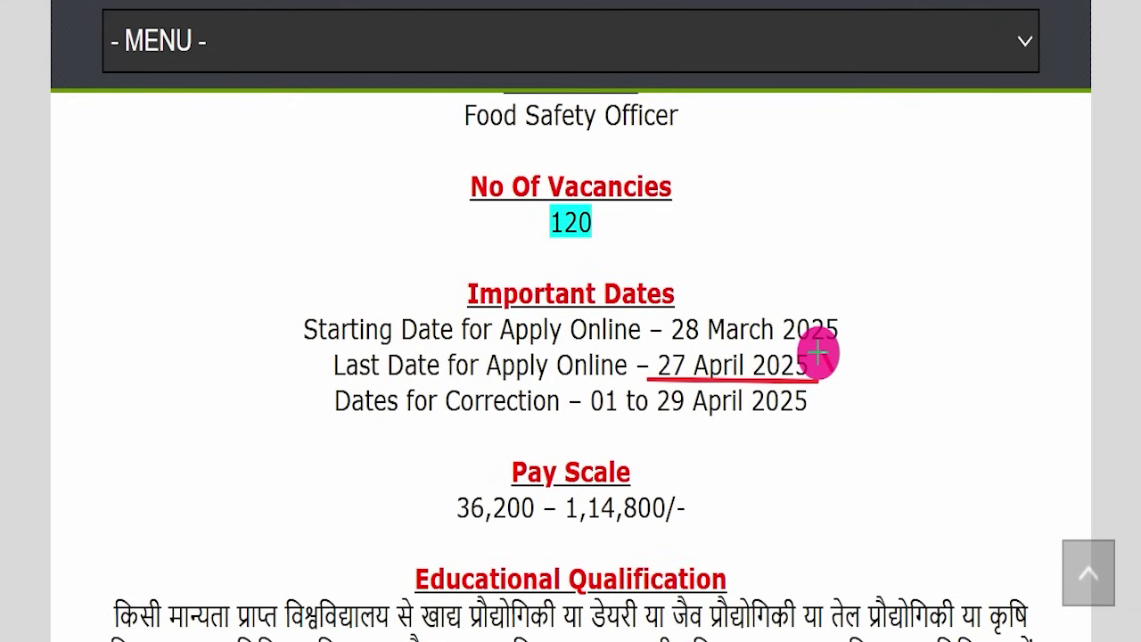
pyautogui.moveTo(817, 354); pyautogui.dragTo(905, 248)
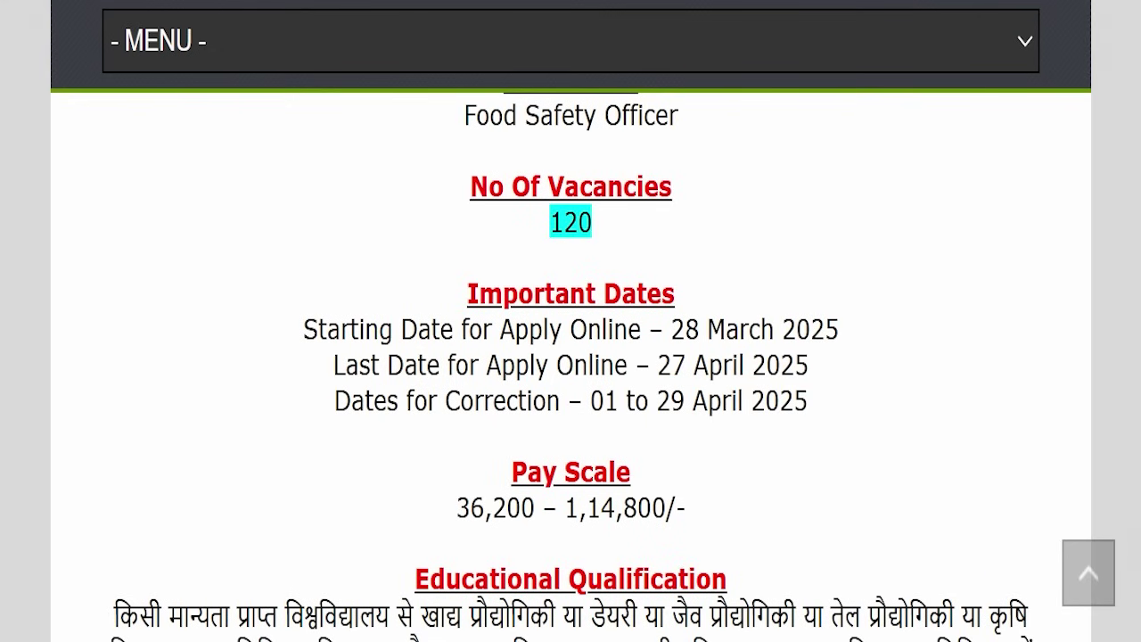
pyautogui.scroll(-1, 543, 448)
pyautogui.moveTo(408, 402); pyautogui.dragTo(671, 398)
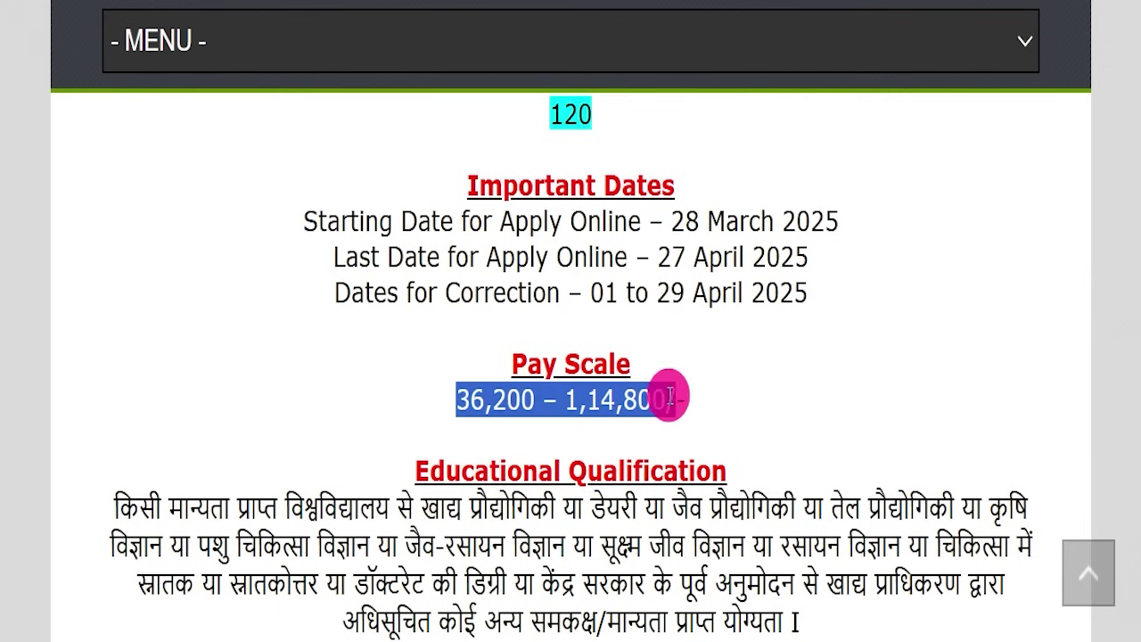
pyautogui.scroll(-1, 691, 405)
pyautogui.click(680, 441)
pyautogui.click(450, 337)
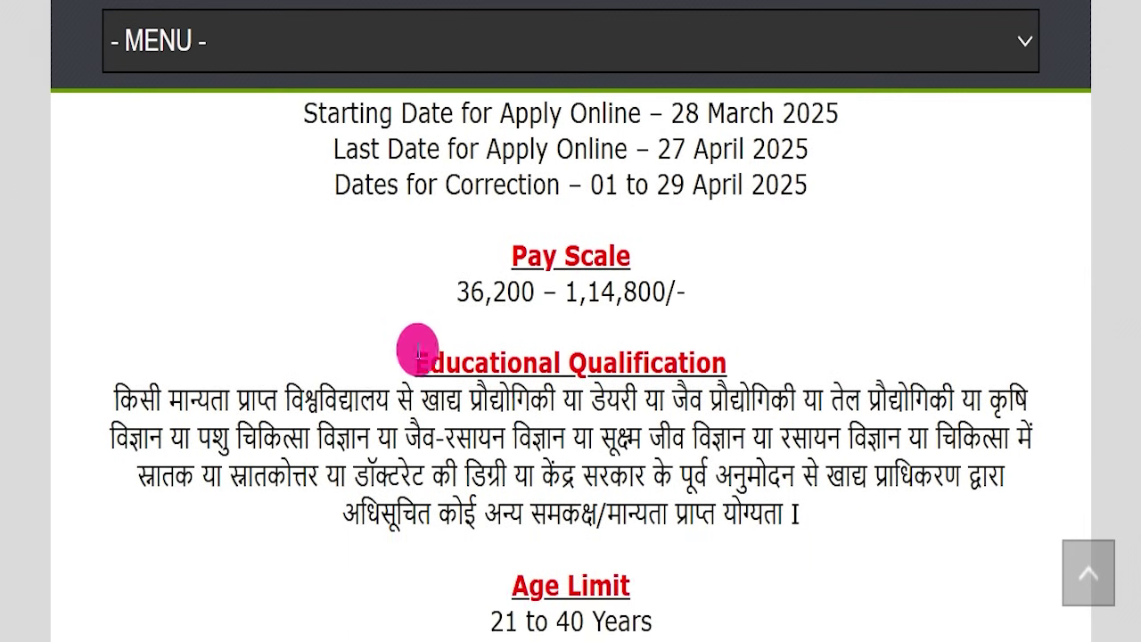
# Highlight the educational qualification paragraph and the age limit in the article
pyautogui.moveTo(120, 392); pyautogui.dragTo(793, 499)
pyautogui.scroll(-1, 727, 482)
pyautogui.click(657, 454)
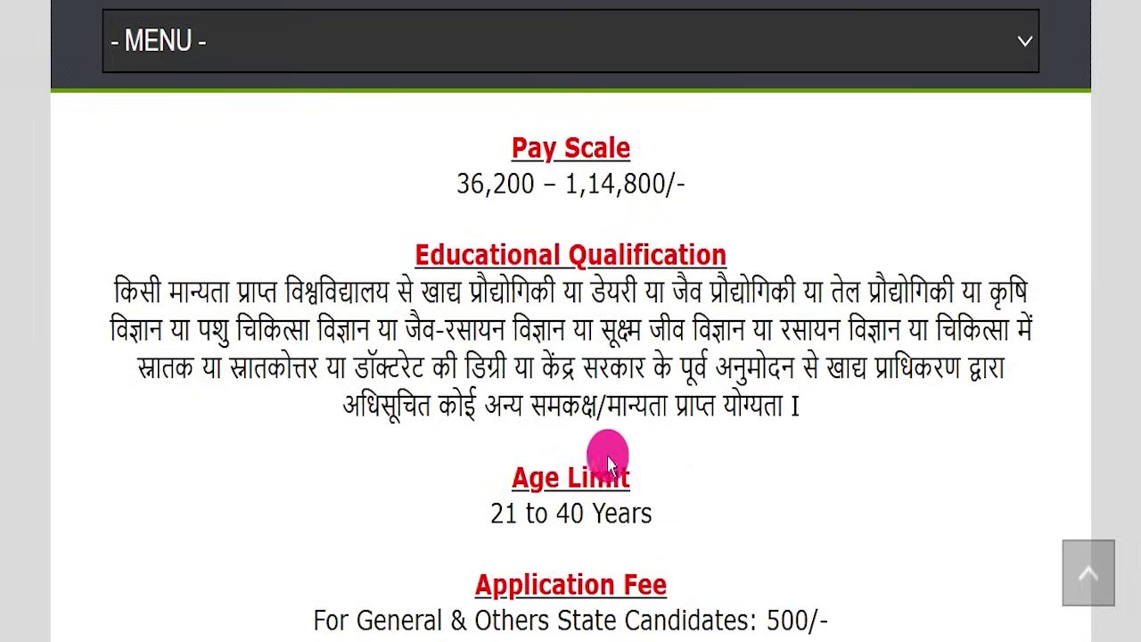
pyautogui.moveTo(413, 497); pyautogui.dragTo(721, 509)
pyautogui.scroll(-2, 814, 425)
pyautogui.scroll(-3, 814, 426)
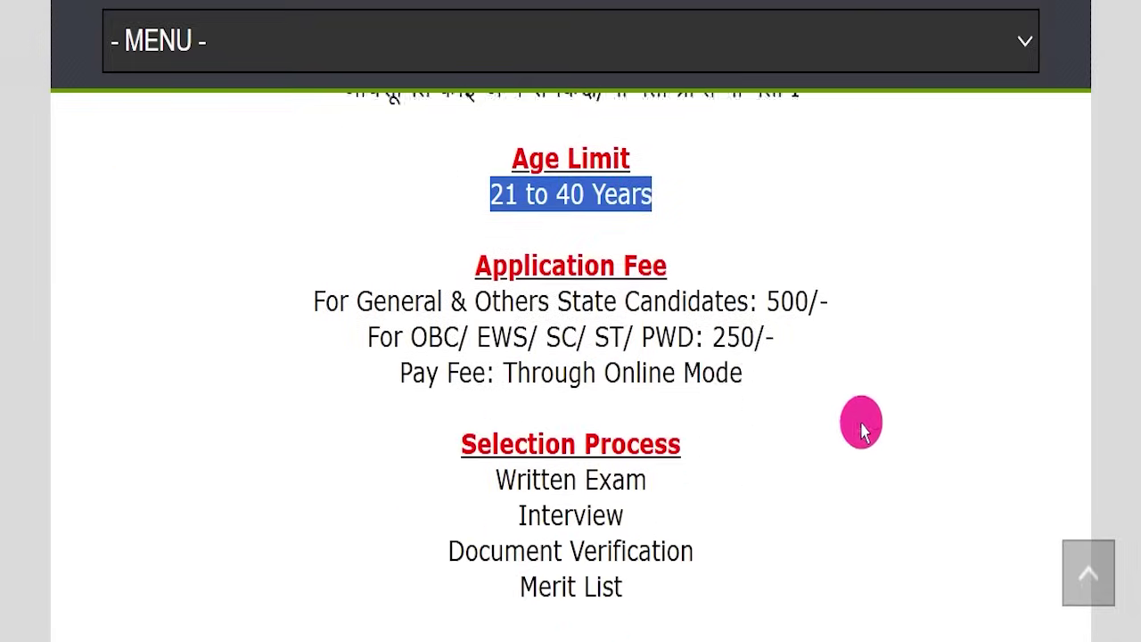
# Highlight the application fees for each candidate category and the online payment mode
pyautogui.moveTo(255, 287); pyautogui.dragTo(860, 317)
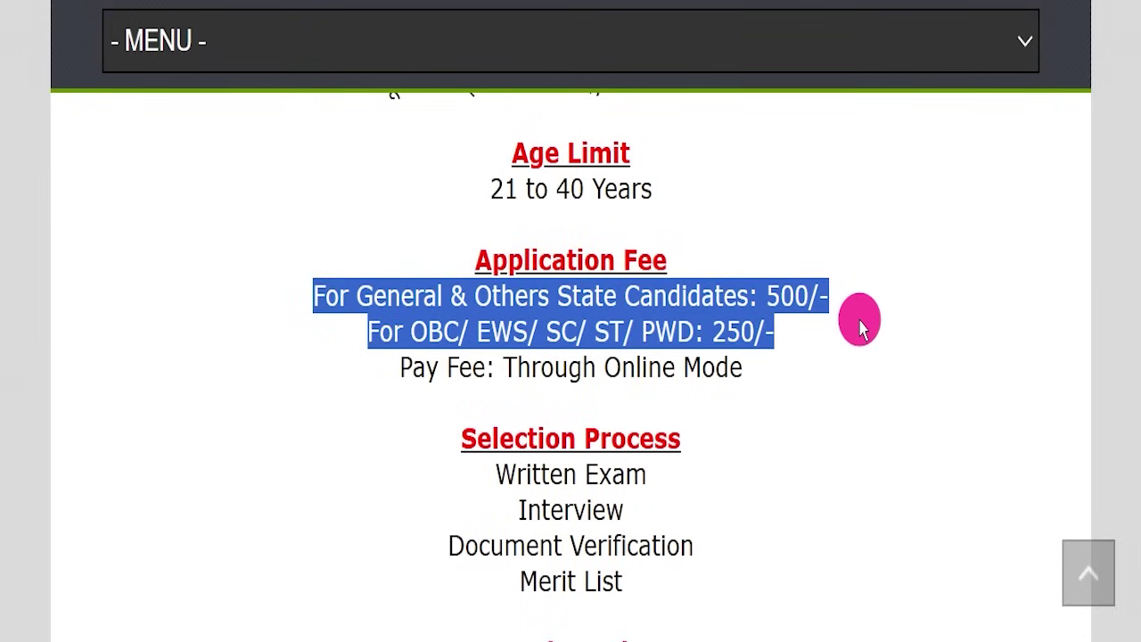
pyautogui.moveTo(795, 362); pyautogui.dragTo(611, 371)
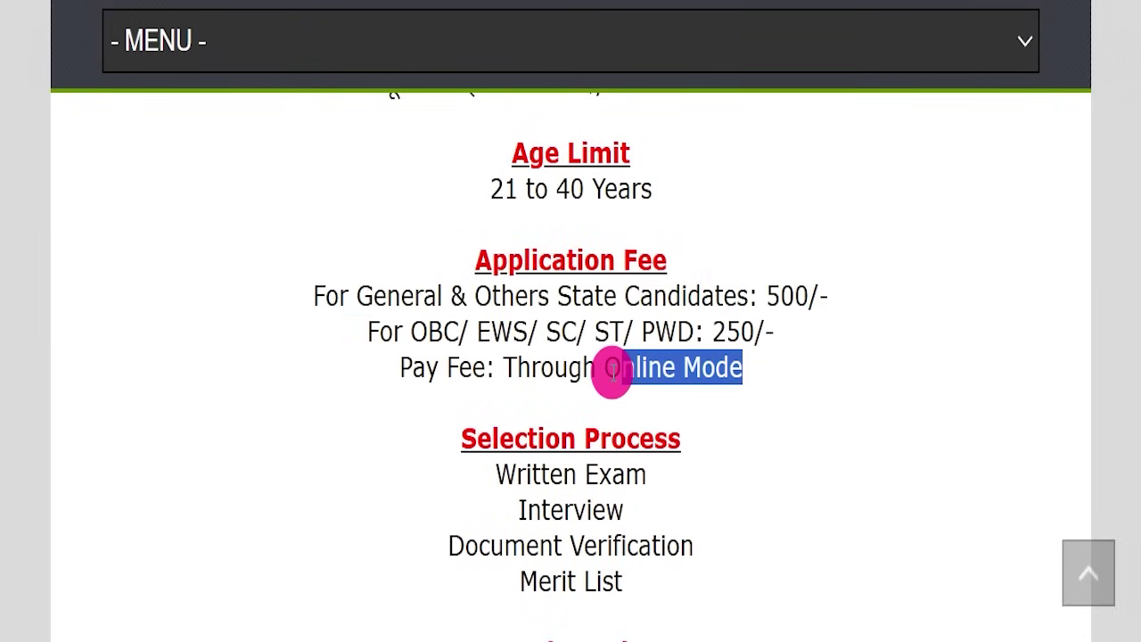
pyautogui.scroll(-6, 701, 339)
pyautogui.scroll(-3, 594, 229)
# Highlight the selection process stages, apply mode, job location and official website address
pyautogui.moveTo(496, 150); pyautogui.dragTo(734, 271)
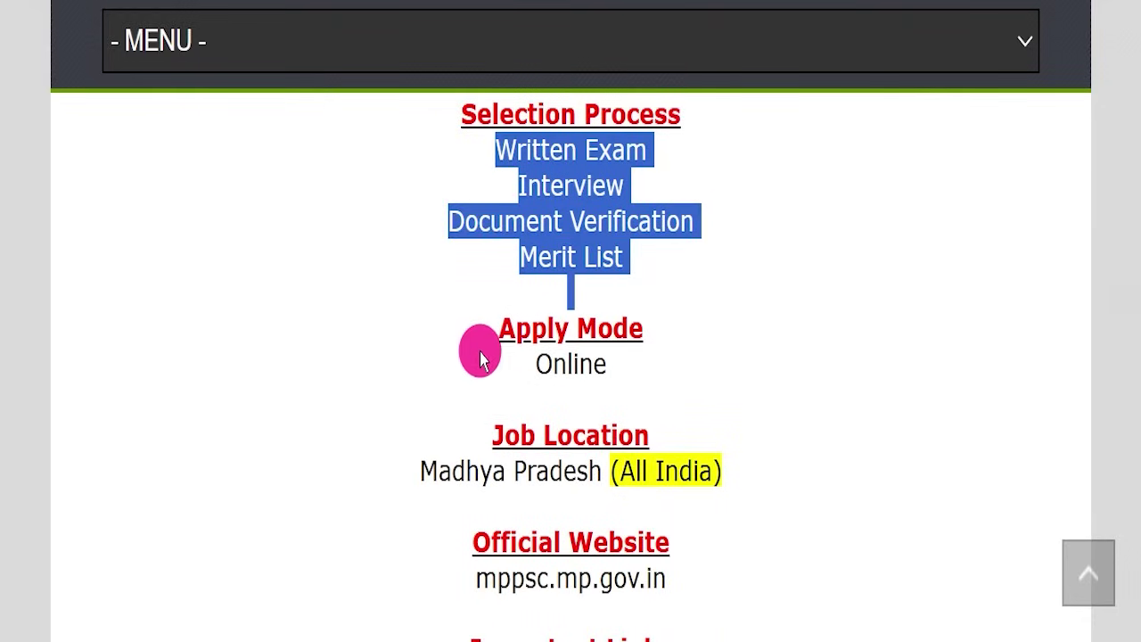
pyautogui.moveTo(480, 359); pyautogui.dragTo(644, 348)
pyautogui.moveTo(408, 464); pyautogui.dragTo(815, 440)
pyautogui.click(793, 463)
pyautogui.moveTo(472, 578); pyautogui.dragTo(691, 564)
pyautogui.scroll(-3, 690, 566)
pyautogui.click(793, 449)
# Highlight the Important Links section and bring up the official notification PDF
pyautogui.scroll(1, 450, 426)
pyautogui.moveTo(448, 428); pyautogui.dragTo(742, 567)
pyautogui.click(696, 480)
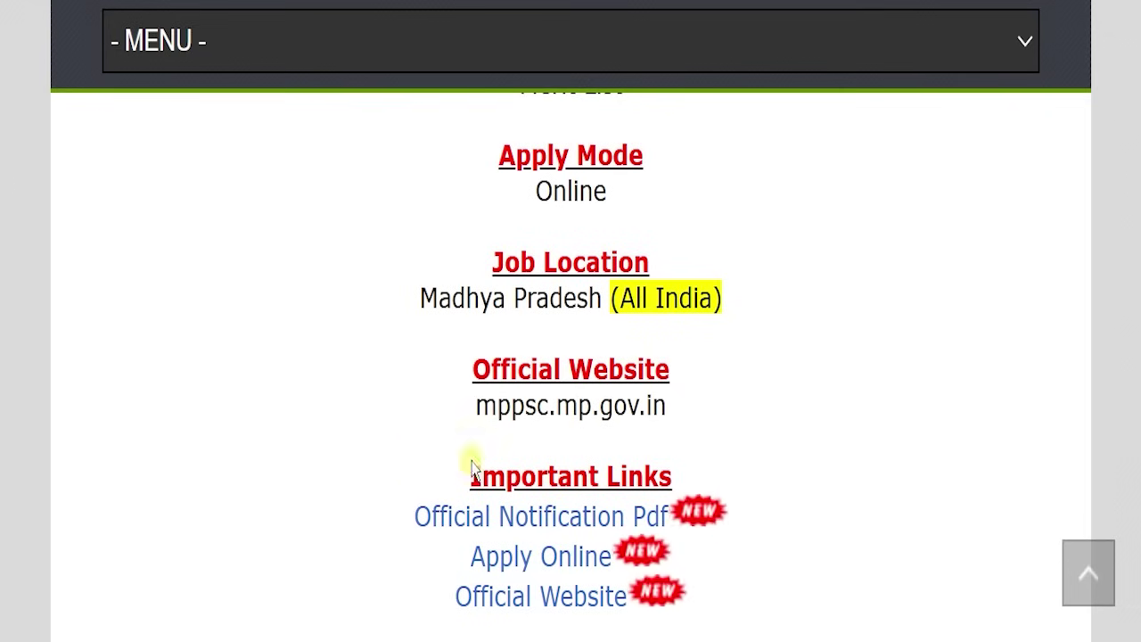
pyautogui.moveTo(472, 470); pyautogui.dragTo(759, 566)
pyautogui.click(790, 509)
pyautogui.moveTo(387, 499); pyautogui.dragTo(635, 505)
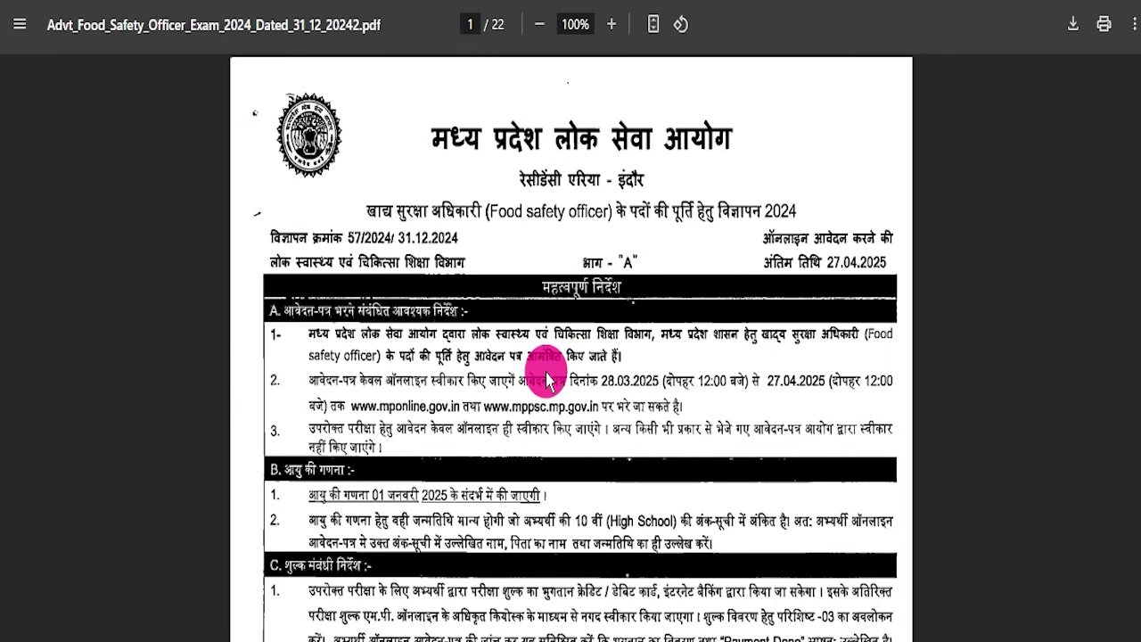
# Read through the Food Safety Officer notification PDF, covering application instructions, eligibility, the vacancy table, age limit, document checklist and photo guidelines
pyautogui.scroll(-15, 548, 382)
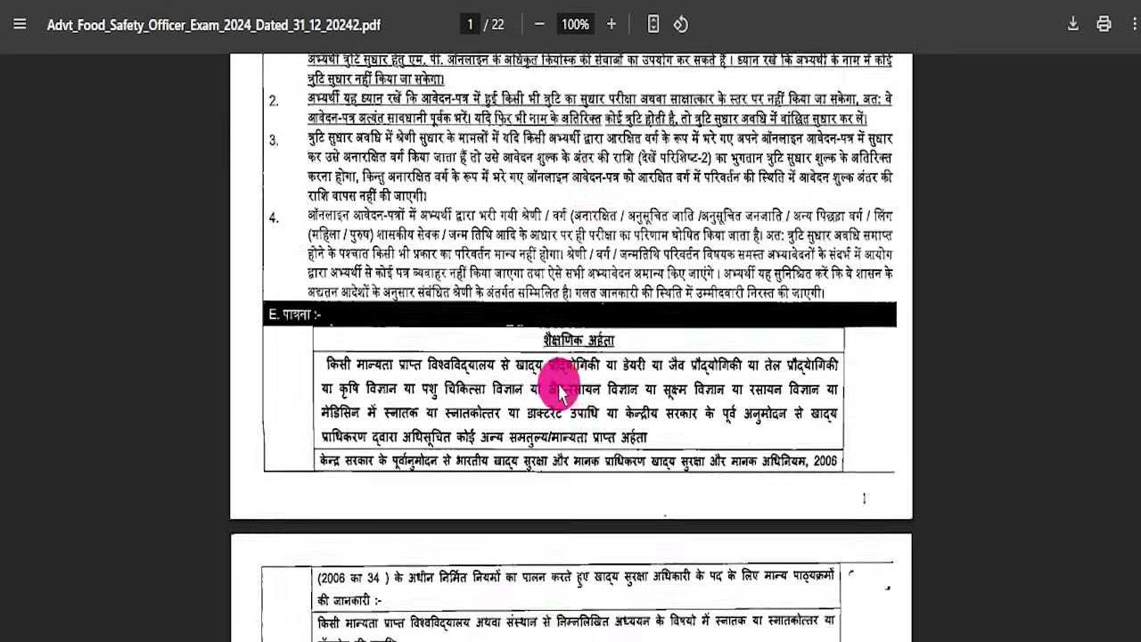
pyautogui.scroll(-15, 563, 398)
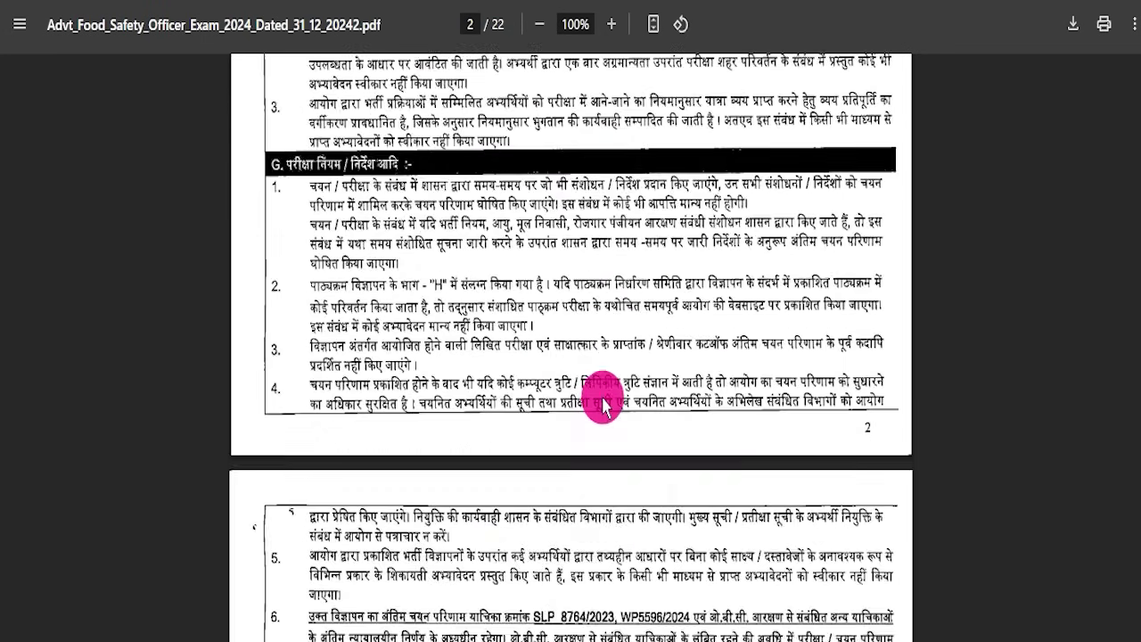
pyautogui.scroll(-15, 615, 412)
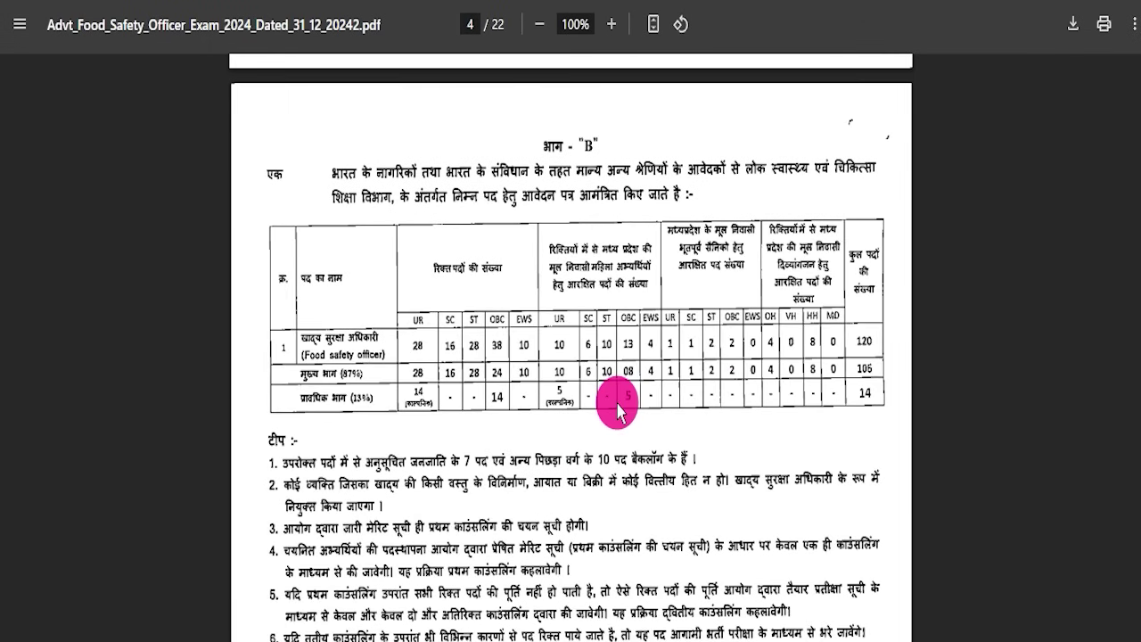
pyautogui.scroll(-20, 617, 412)
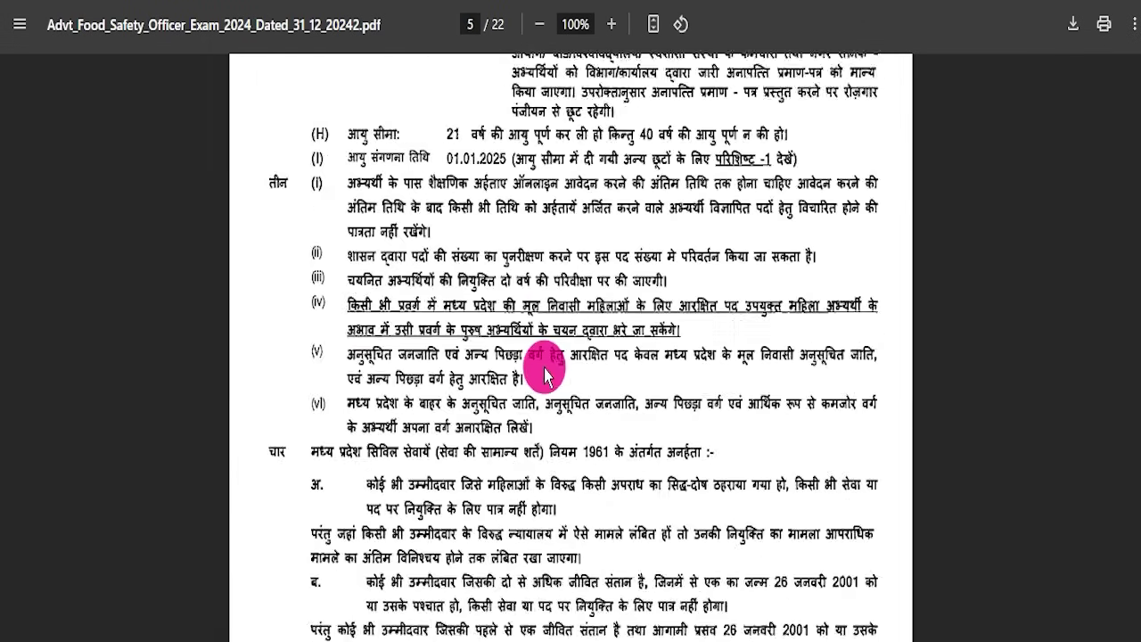
pyautogui.scroll(-20, 545, 373)
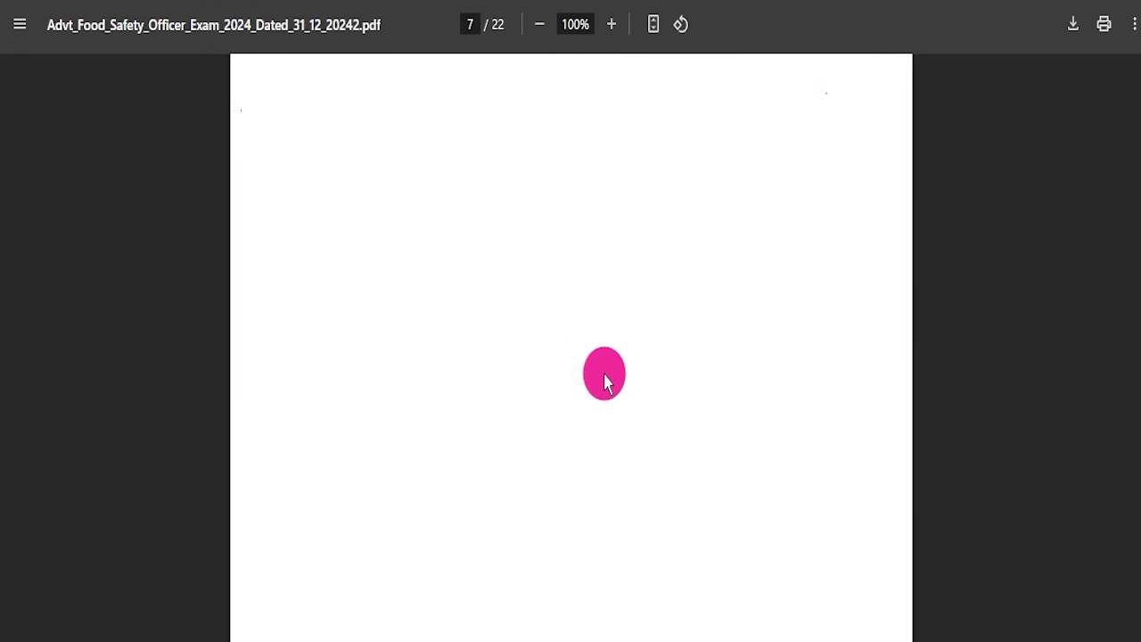
pyautogui.scroll(-20, 745, 390)
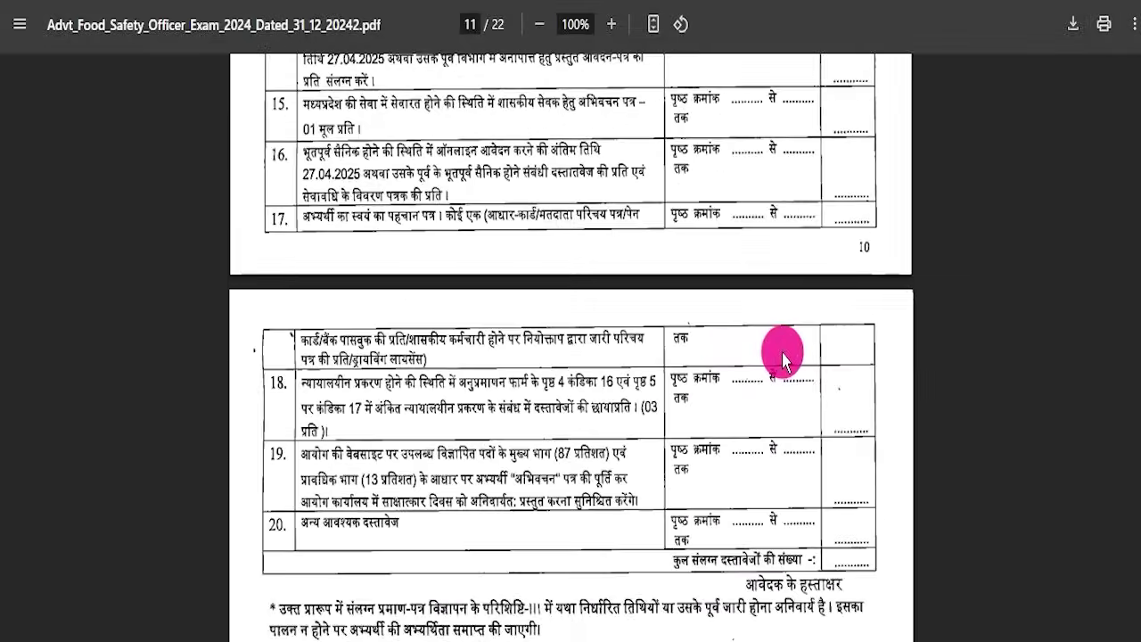
pyautogui.scroll(-20, 655, 337)
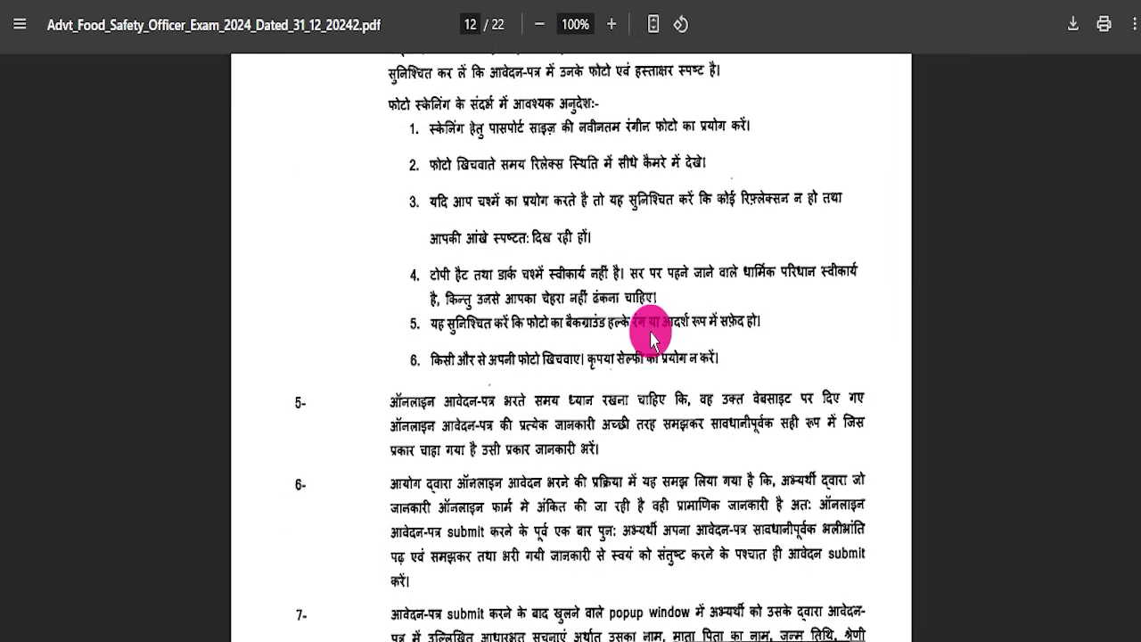
pyautogui.scroll(-20, 816, 357)
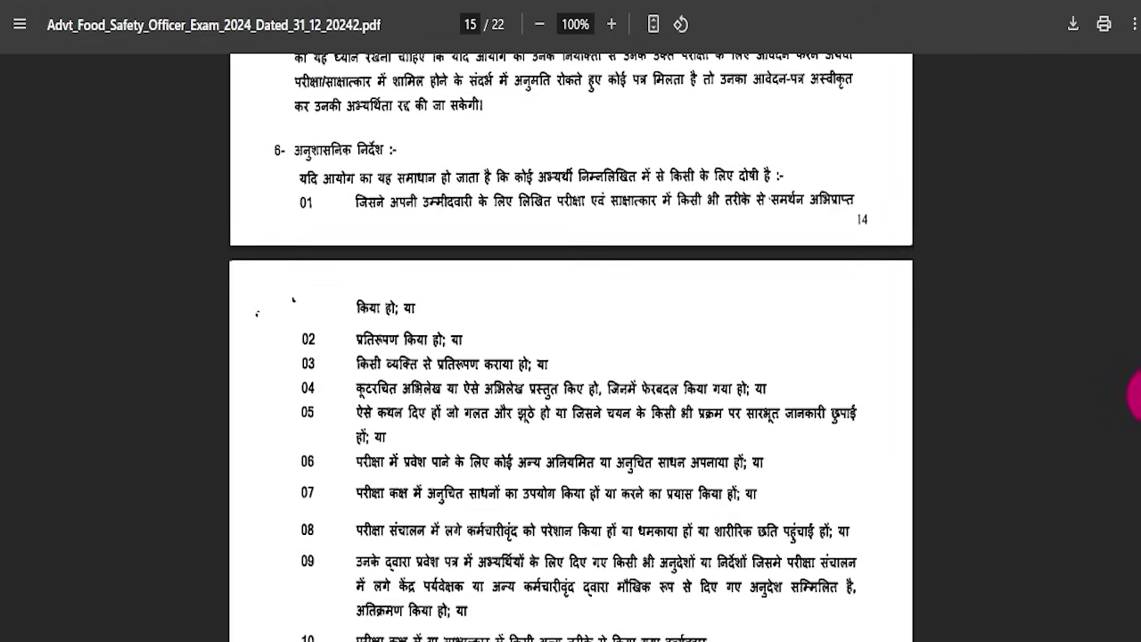
pyautogui.moveTo(1132, 419); pyautogui.dragTo(1137, 26)
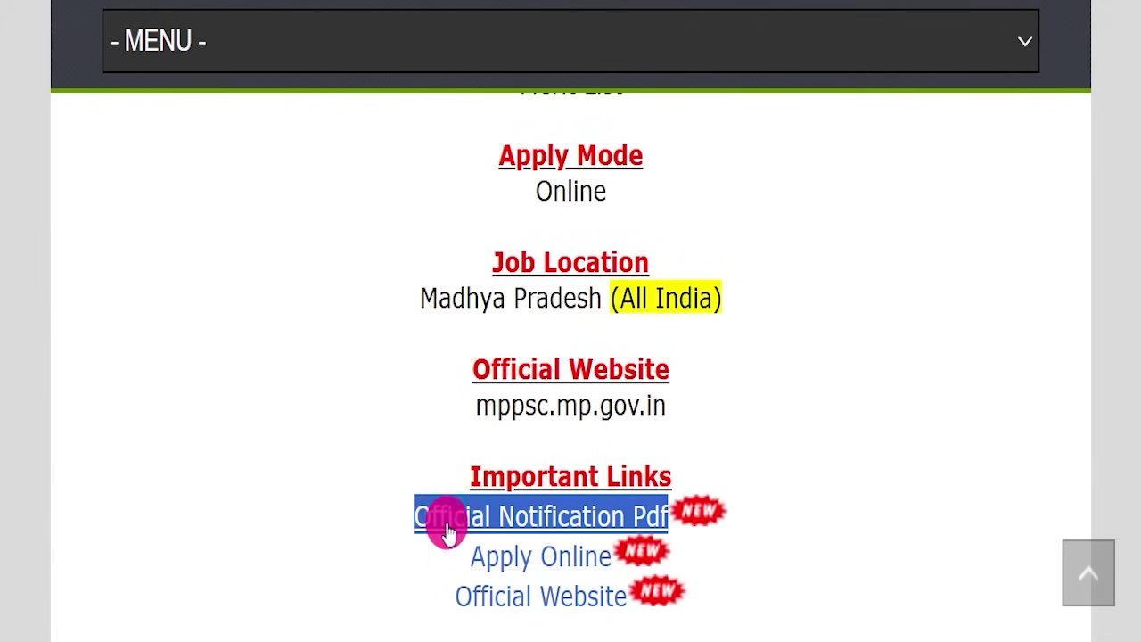
# Bring up the online application form and set the highest qualification to स्नातक with Dairying as the degree subject
pyautogui.moveTo(459, 549); pyautogui.dragTo(611, 554)
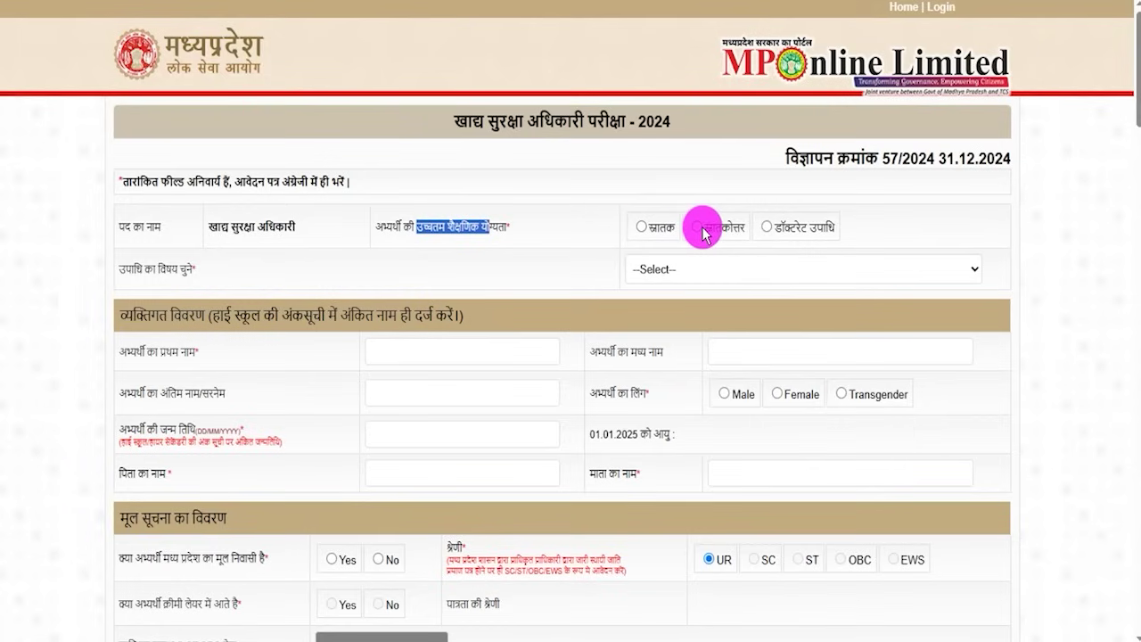
pyautogui.click(641, 229)
pyautogui.click(689, 274)
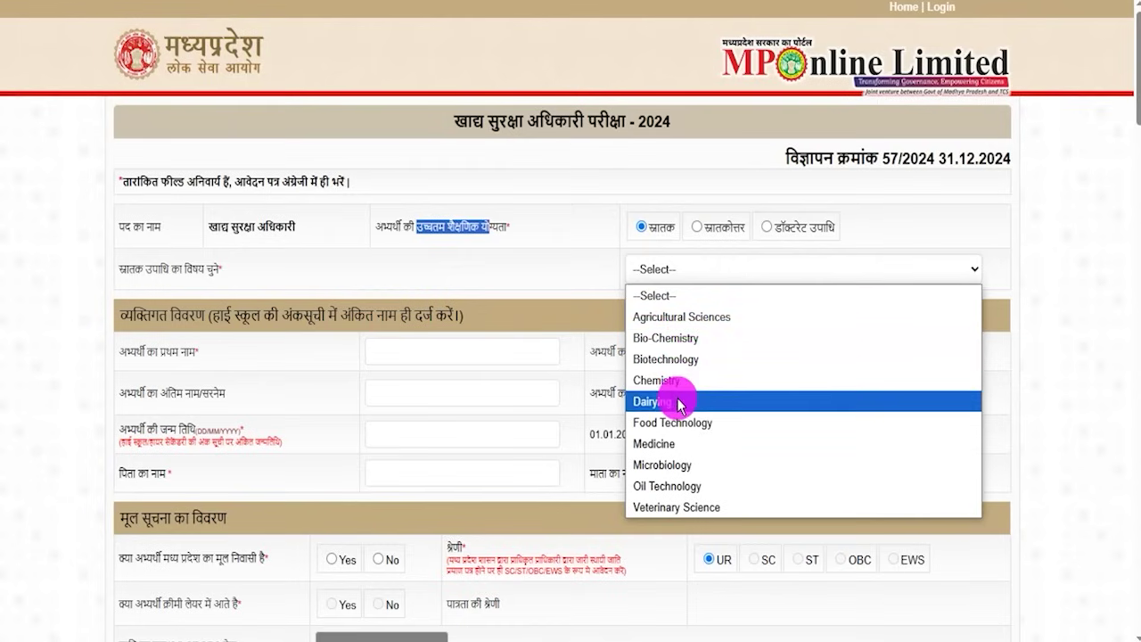
pyautogui.click(680, 401)
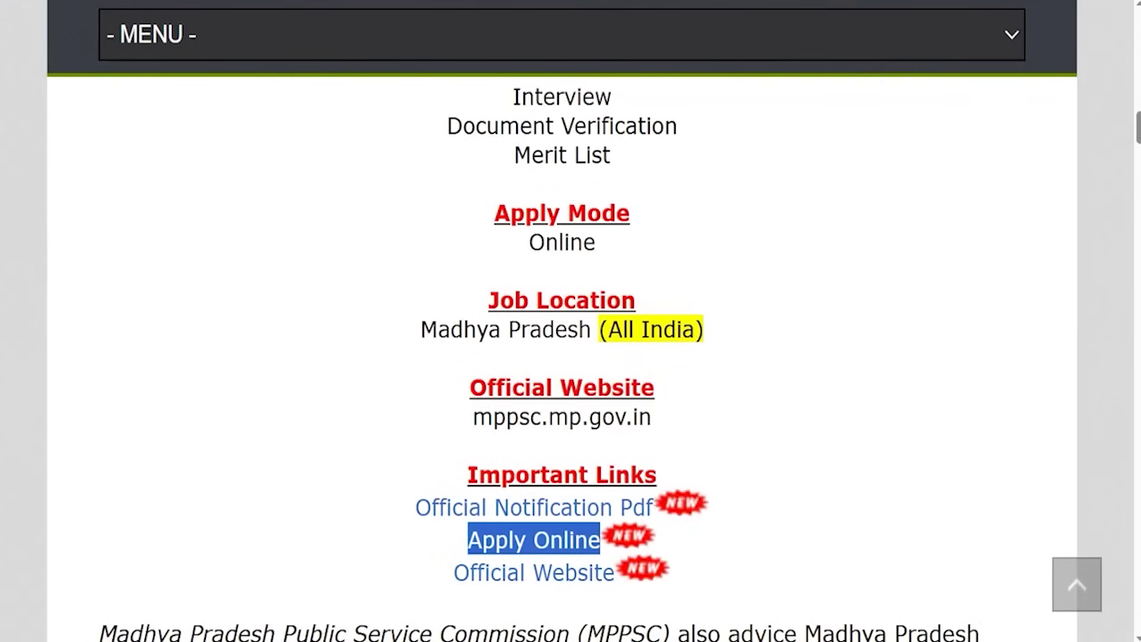
# Return to the recruitment article and highlight the accepted degree subjects under Educational Qualification
pyautogui.scroll(5, 523, 383)
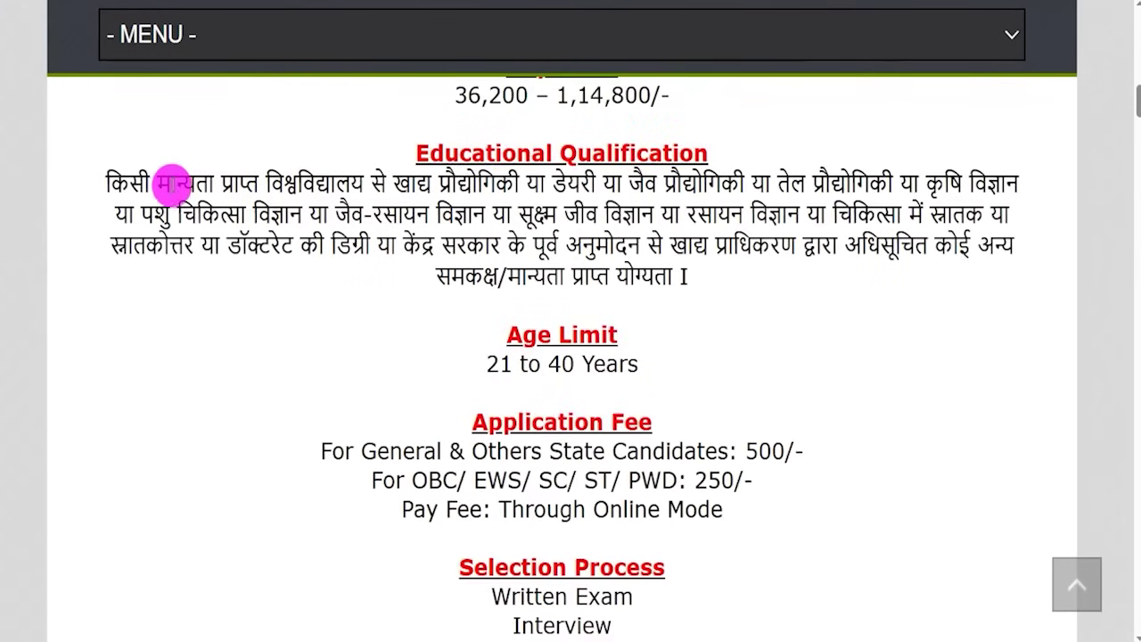
pyautogui.moveTo(174, 186); pyautogui.dragTo(493, 189)
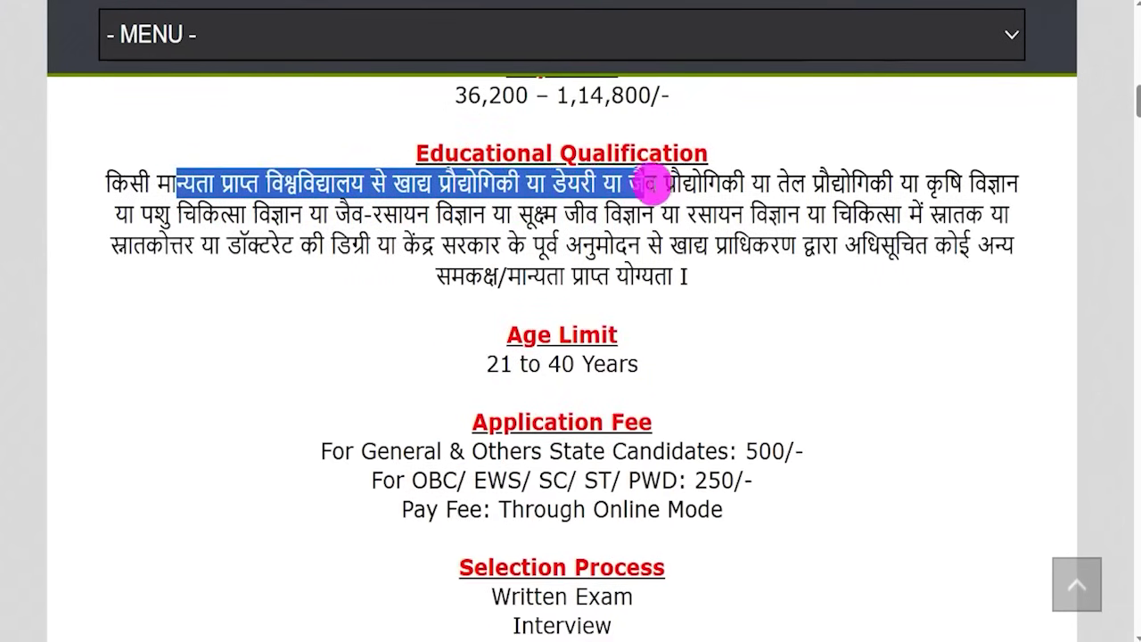
pyautogui.moveTo(753, 175); pyautogui.dragTo(488, 217)
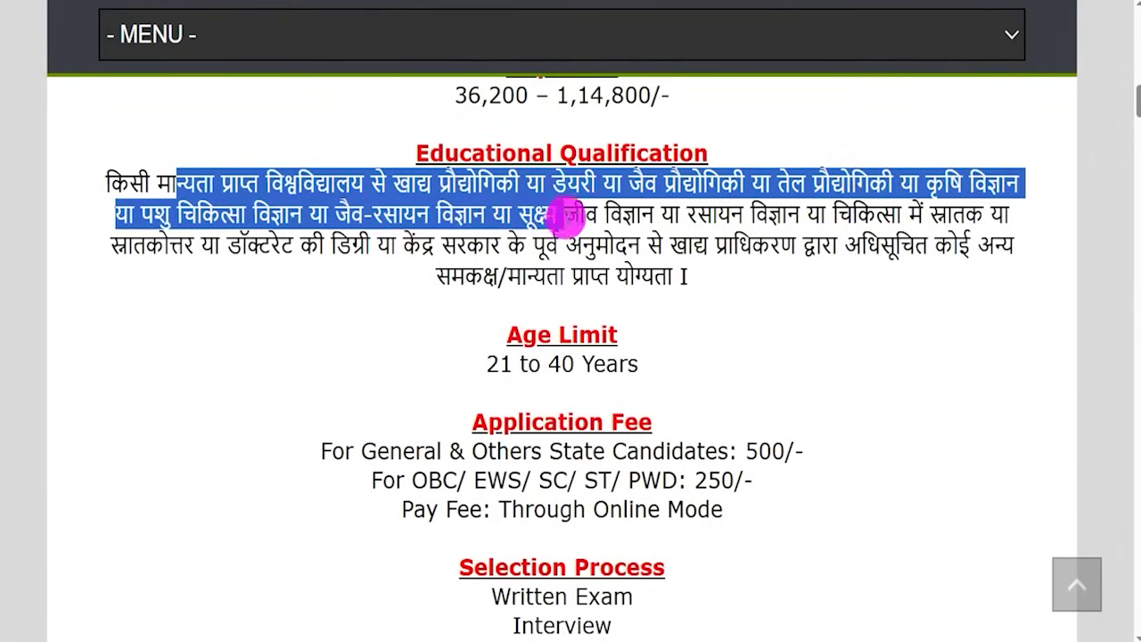
pyautogui.moveTo(729, 207); pyautogui.dragTo(863, 212)
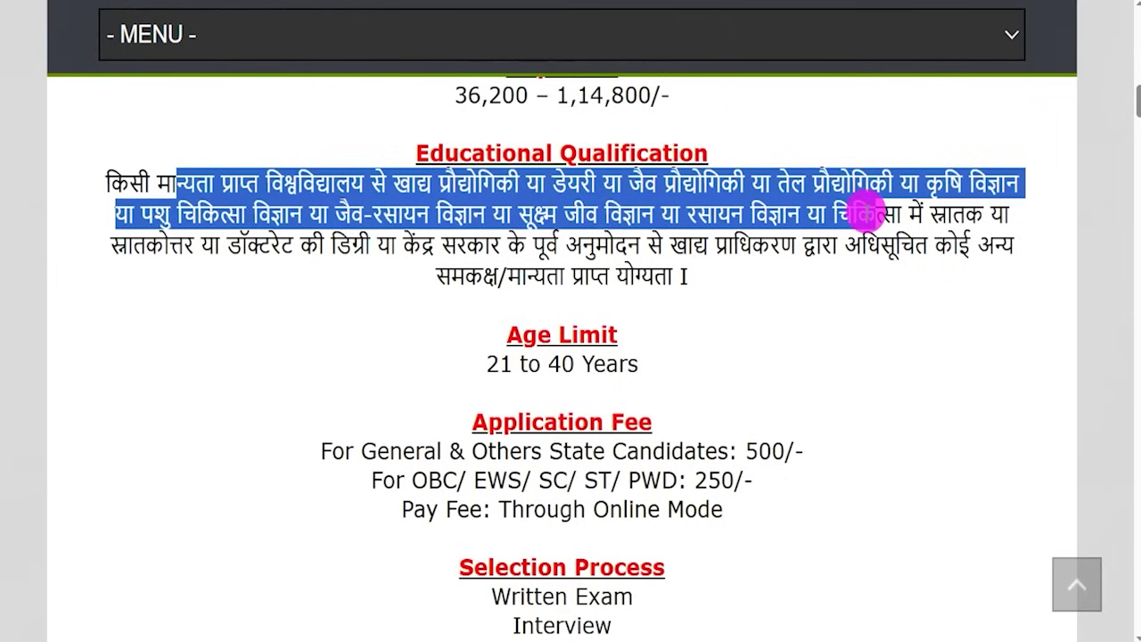
pyautogui.moveTo(869, 214); pyautogui.dragTo(768, 243)
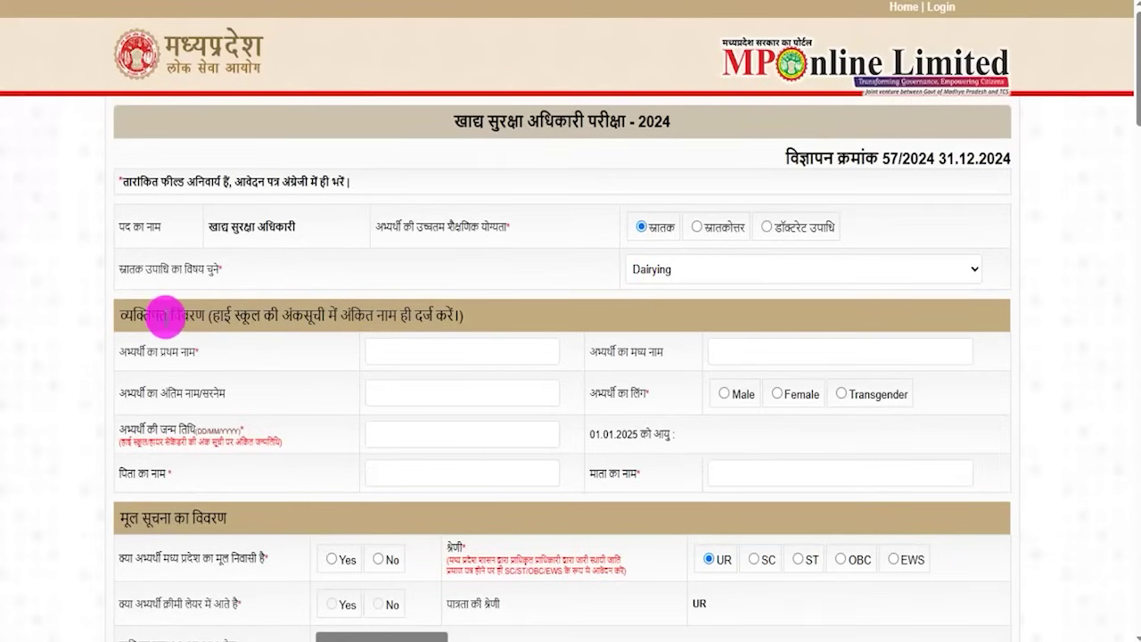
# Point out the candidate's name, birth date and parents' name fields on the application form and set the gender to Male
pyautogui.moveTo(163, 315); pyautogui.dragTo(433, 337)
pyautogui.click(426, 353)
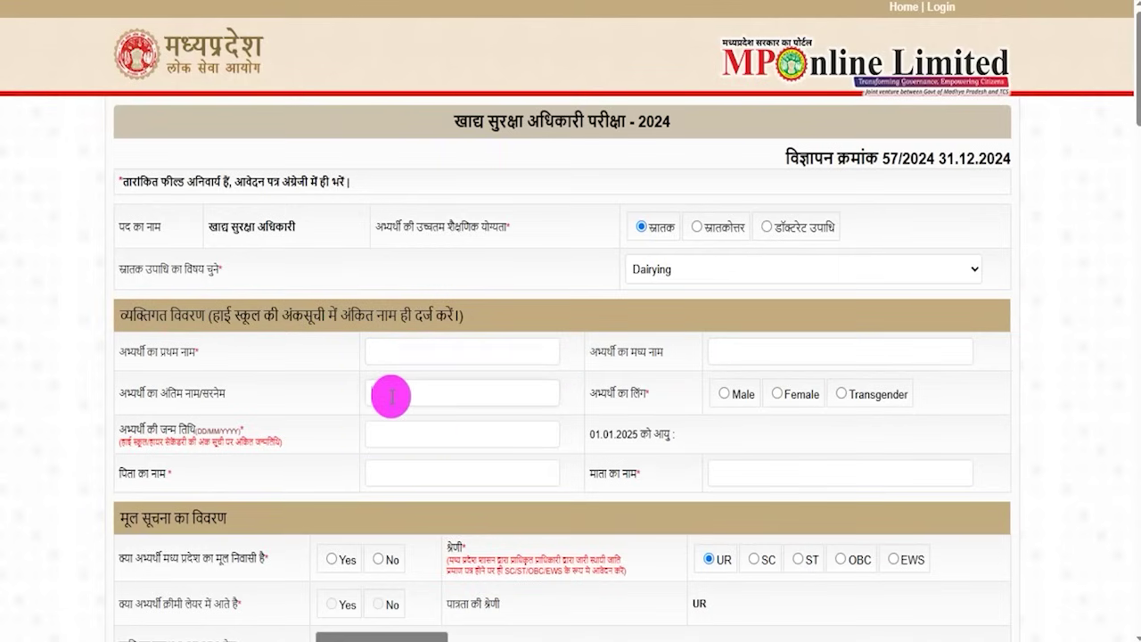
pyautogui.click(724, 395)
pyautogui.click(423, 431)
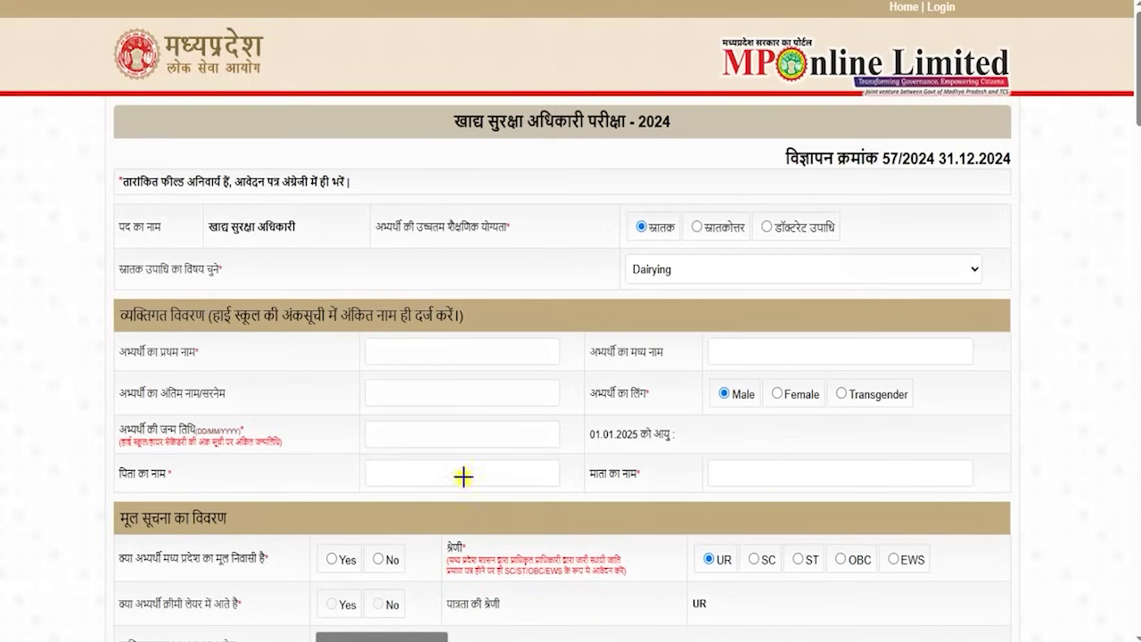
pyautogui.moveTo(463, 475); pyautogui.dragTo(509, 446)
pyautogui.moveTo(786, 472); pyautogui.dragTo(822, 446)
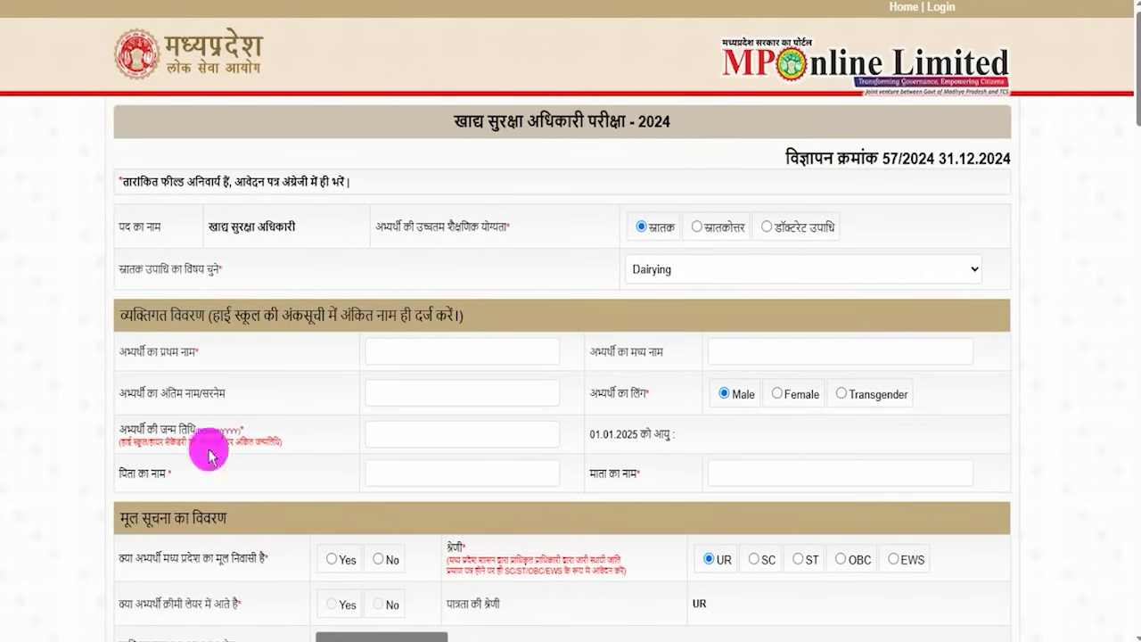
# Highlight the Madhya Pradesh native resident question and try the answers Yes and No
pyautogui.moveTo(136, 559); pyautogui.dragTo(228, 559)
pyautogui.click(335, 560)
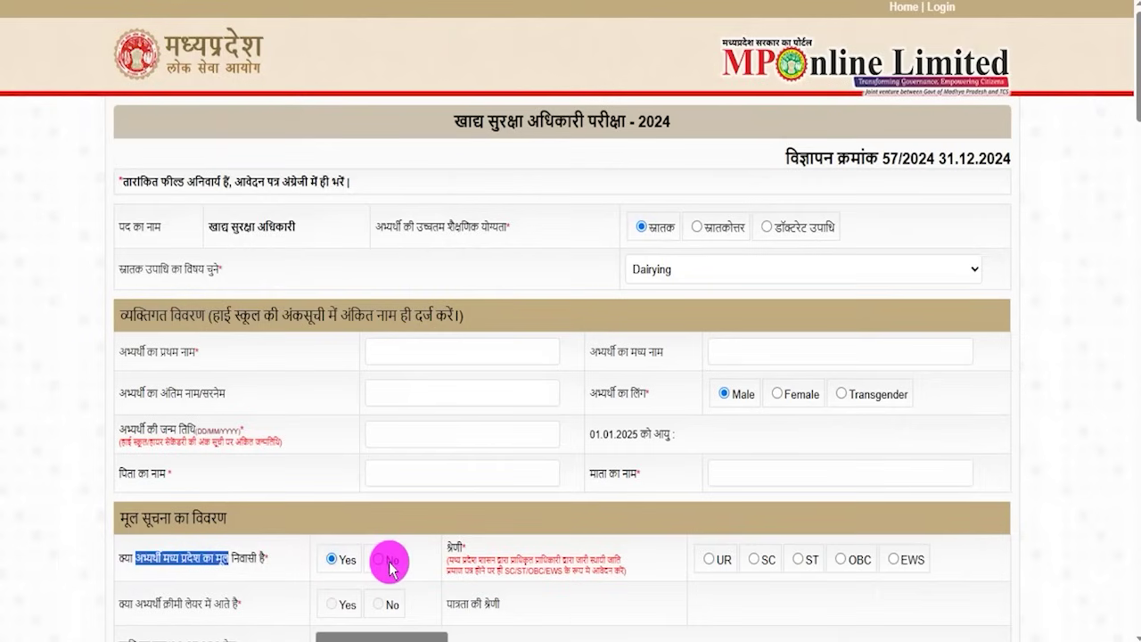
pyautogui.click(379, 562)
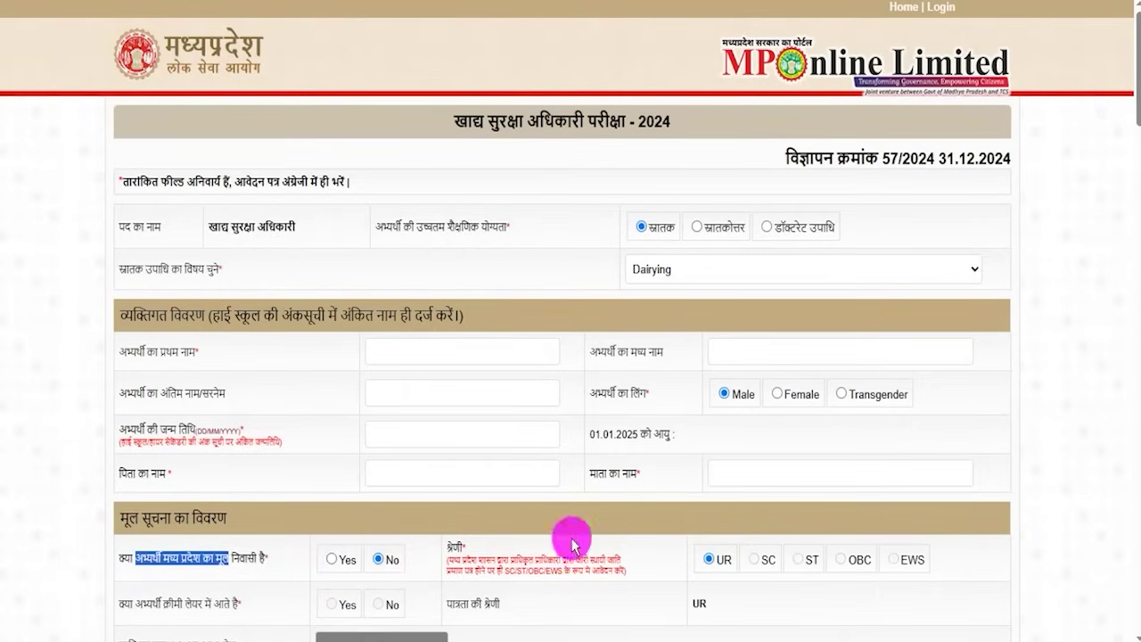
# Highlight the creamy layer question, answer Yes for Madhya Pradesh native resident and choose the SC category
pyautogui.scroll(-2, 565, 548)
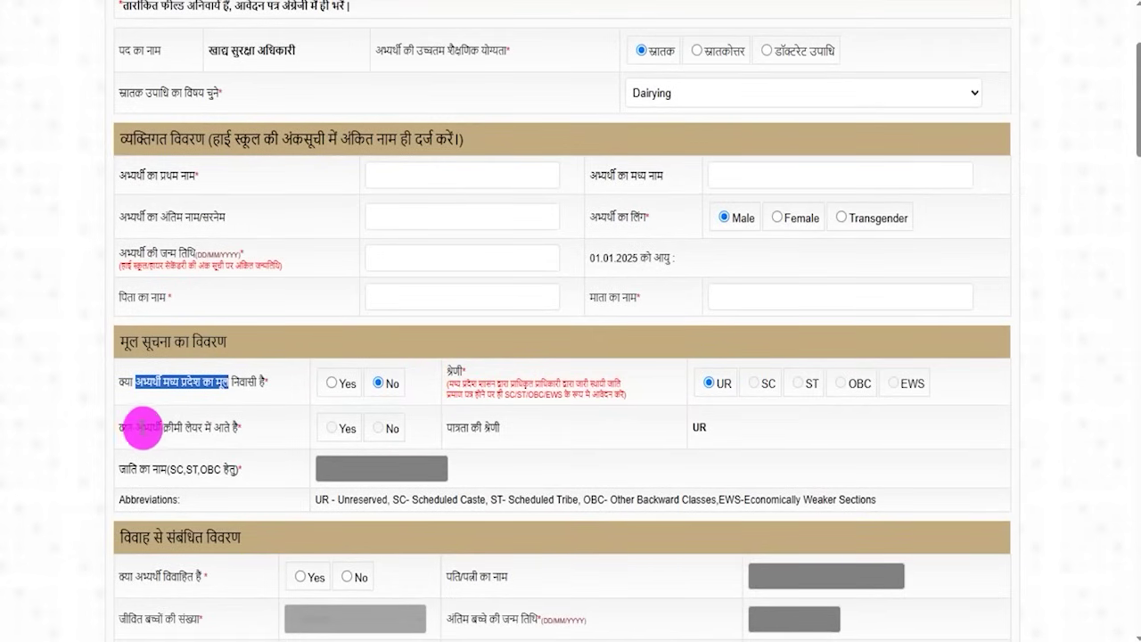
pyautogui.moveTo(141, 427); pyautogui.dragTo(205, 428)
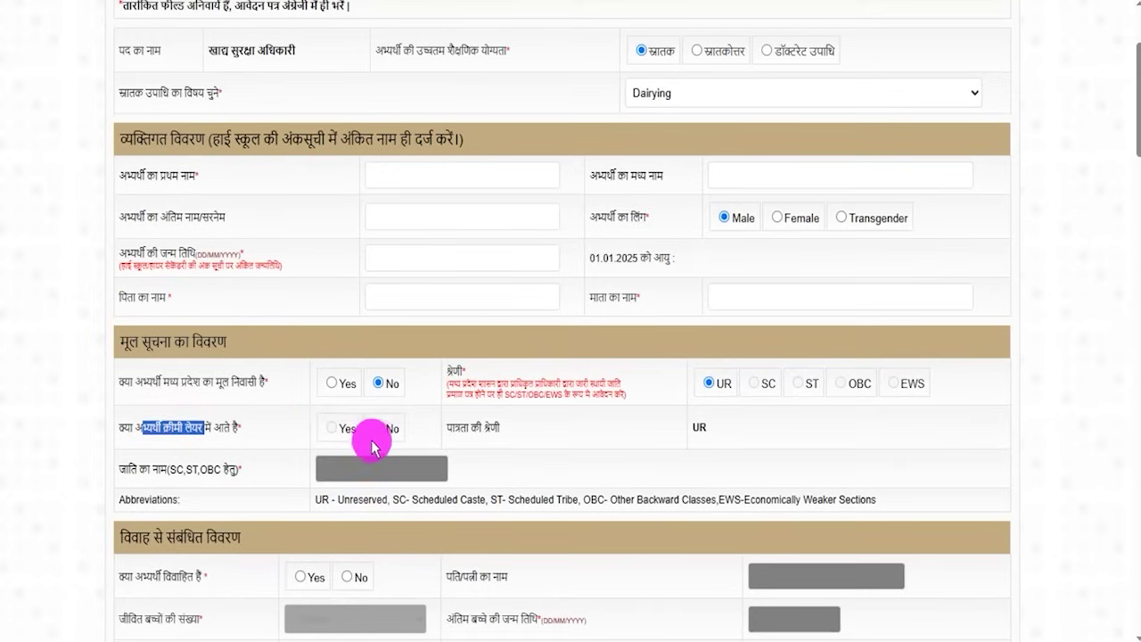
pyautogui.click(332, 384)
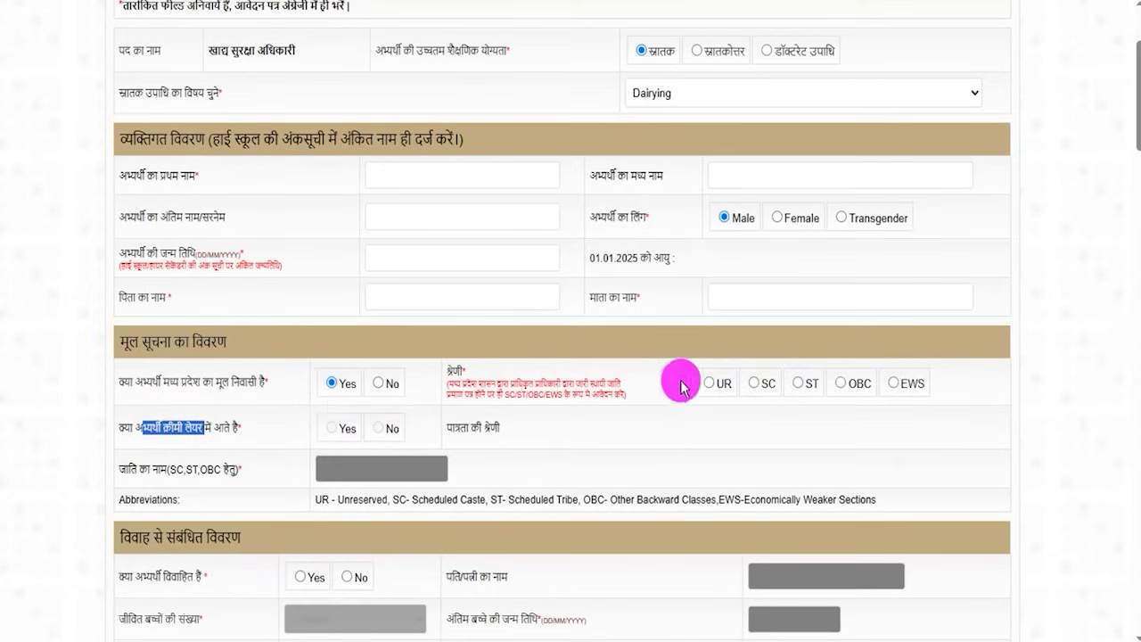
pyautogui.click(754, 382)
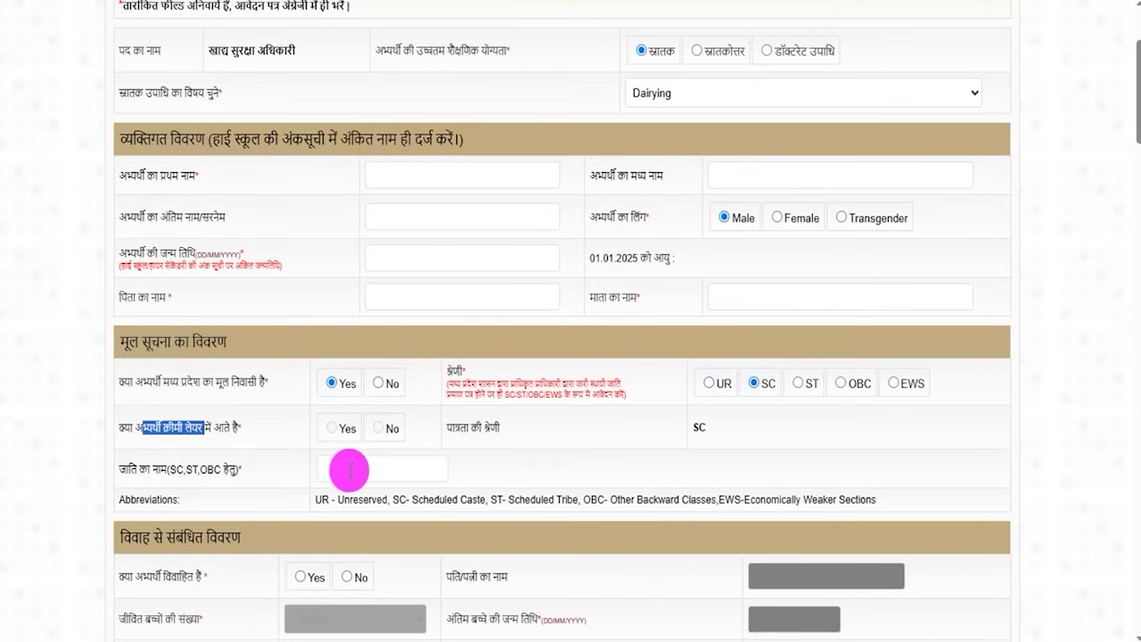
# Highlight the marriage details section, answer Yes to the married question and place the cursor in the spouse's name field
pyautogui.scroll(-2, 357, 481)
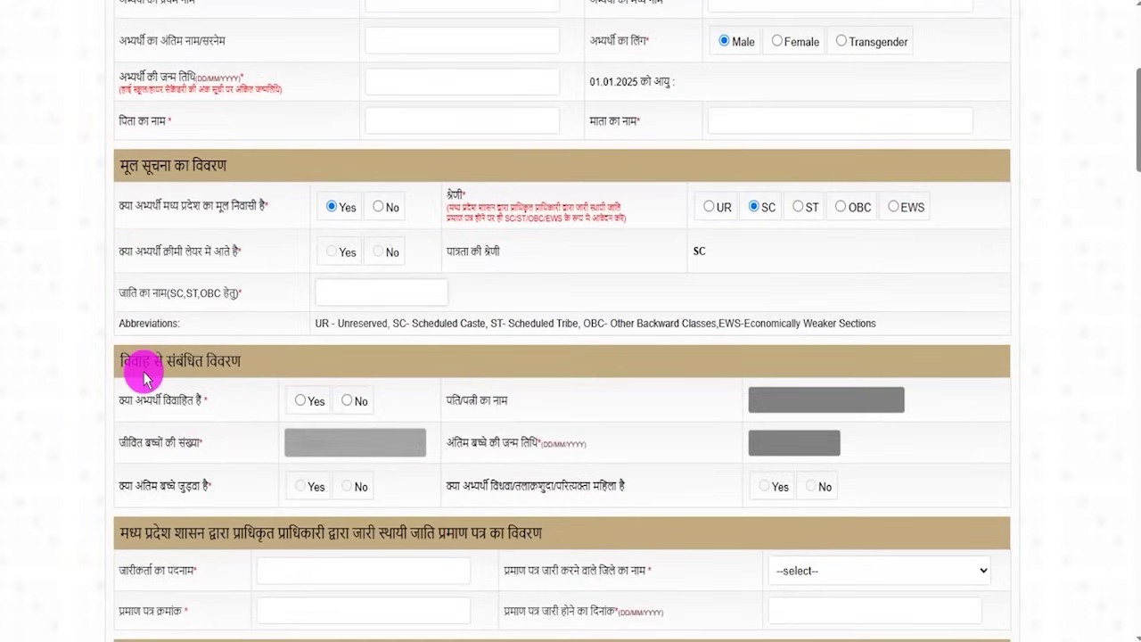
pyautogui.moveTo(139, 365); pyautogui.dragTo(194, 362)
pyautogui.scroll(-2, 172, 357)
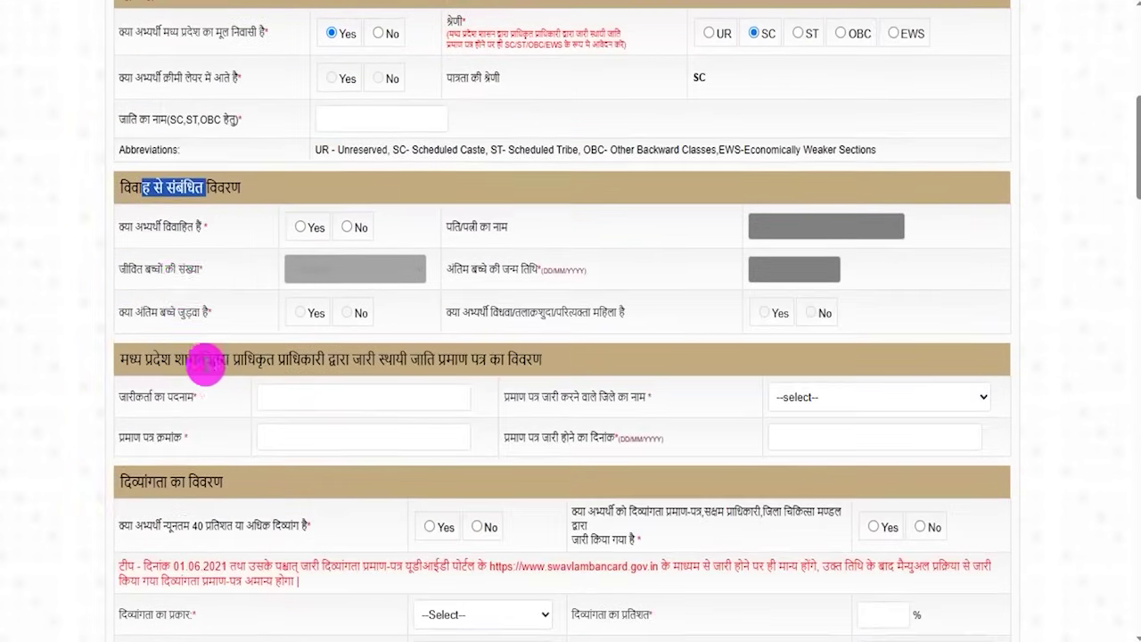
pyautogui.moveTo(154, 224); pyautogui.dragTo(189, 224)
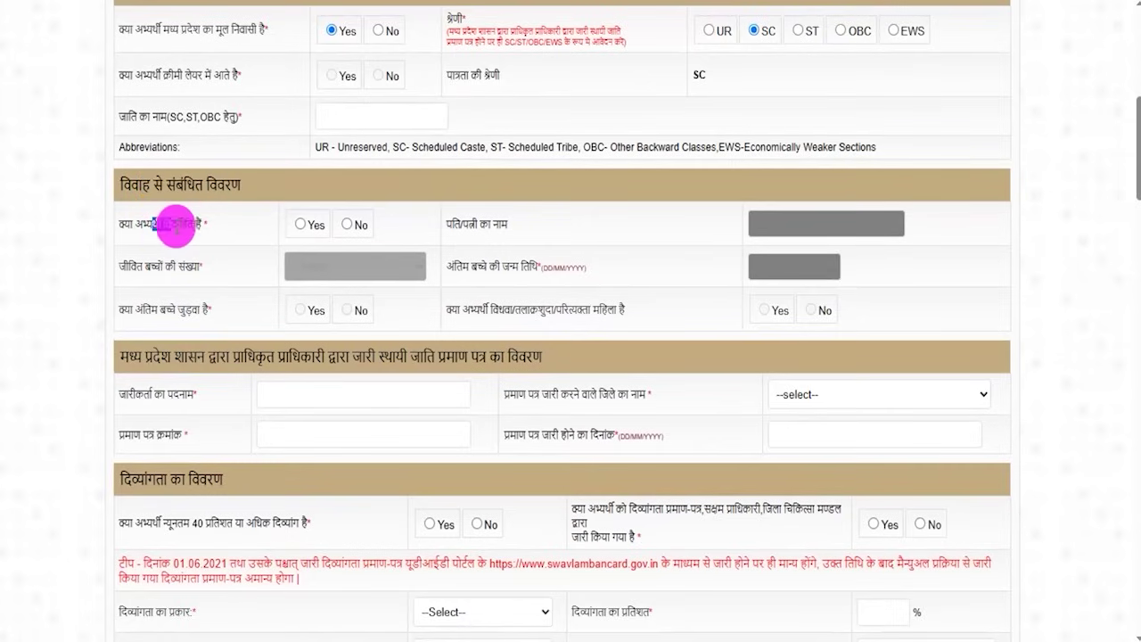
pyautogui.click(301, 225)
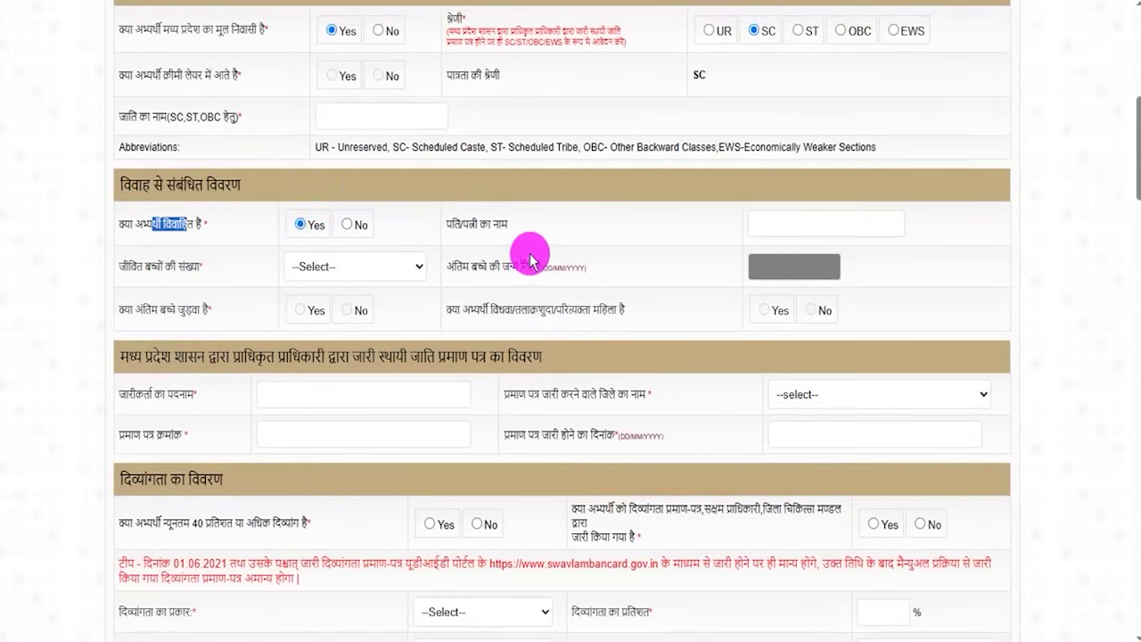
pyautogui.click(772, 224)
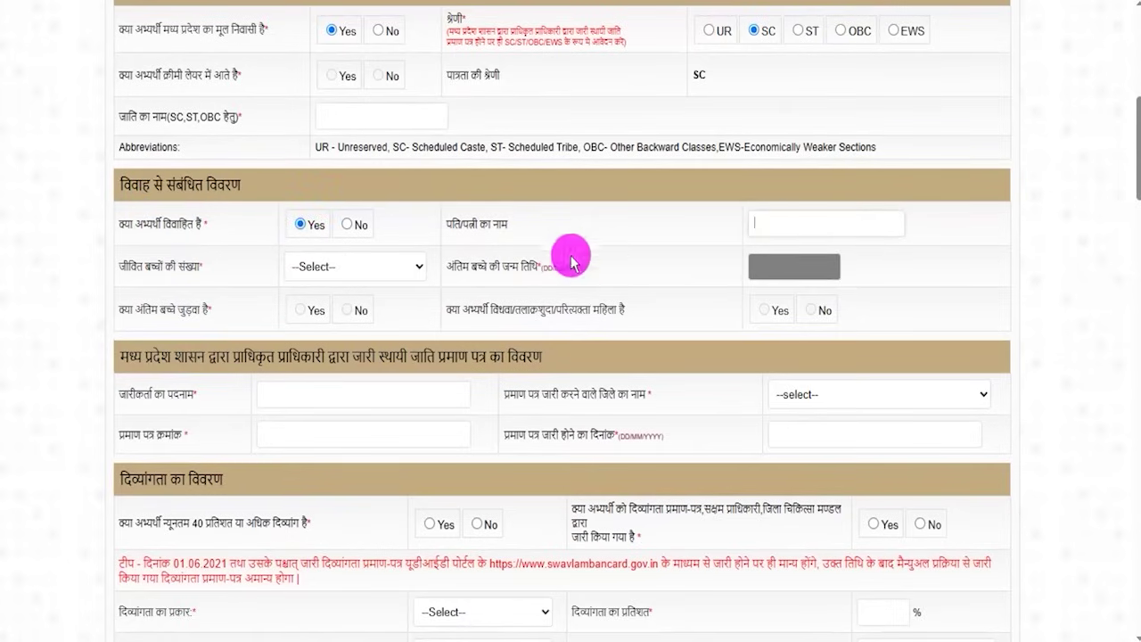
# Review the living children options and the last-child twins question, and set the married question to No
pyautogui.click(357, 266)
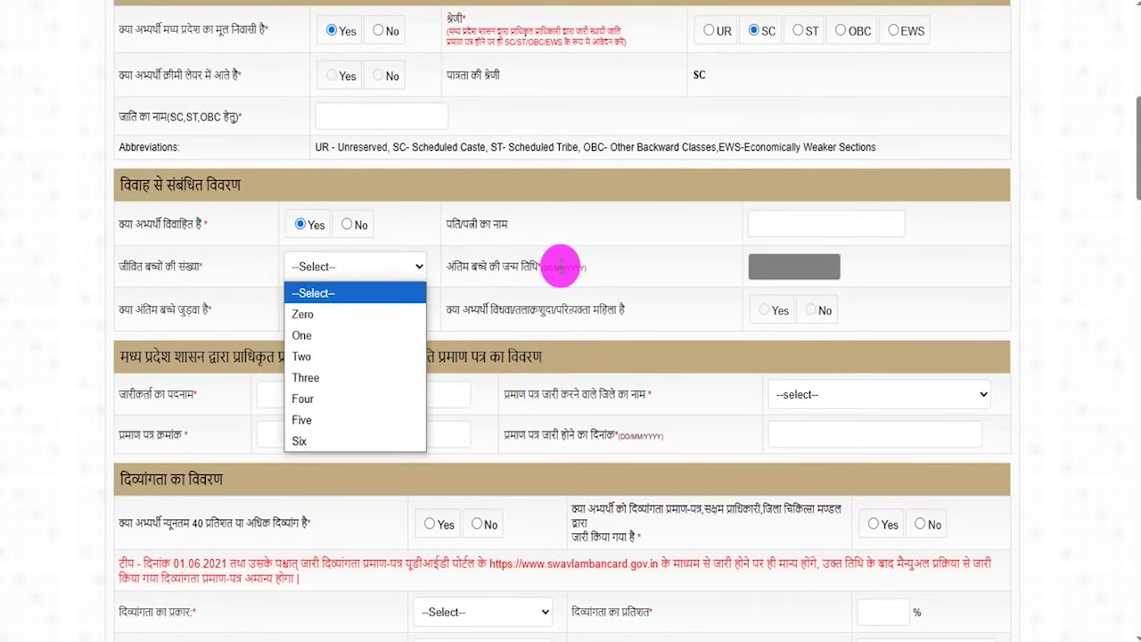
pyautogui.click(504, 266)
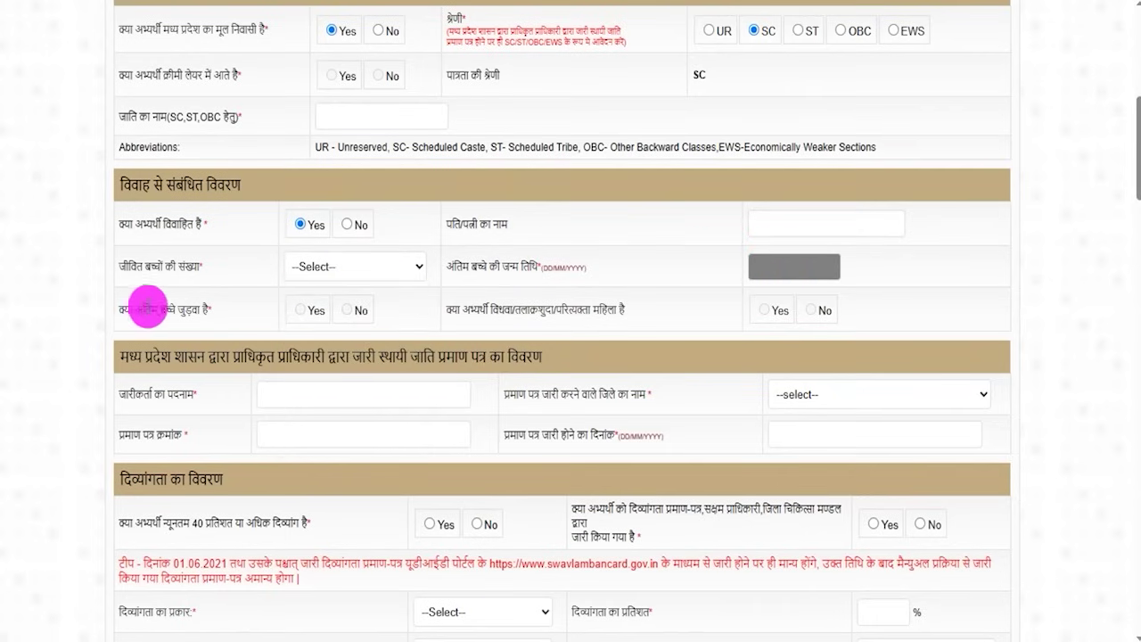
pyautogui.moveTo(131, 306); pyautogui.dragTo(201, 310)
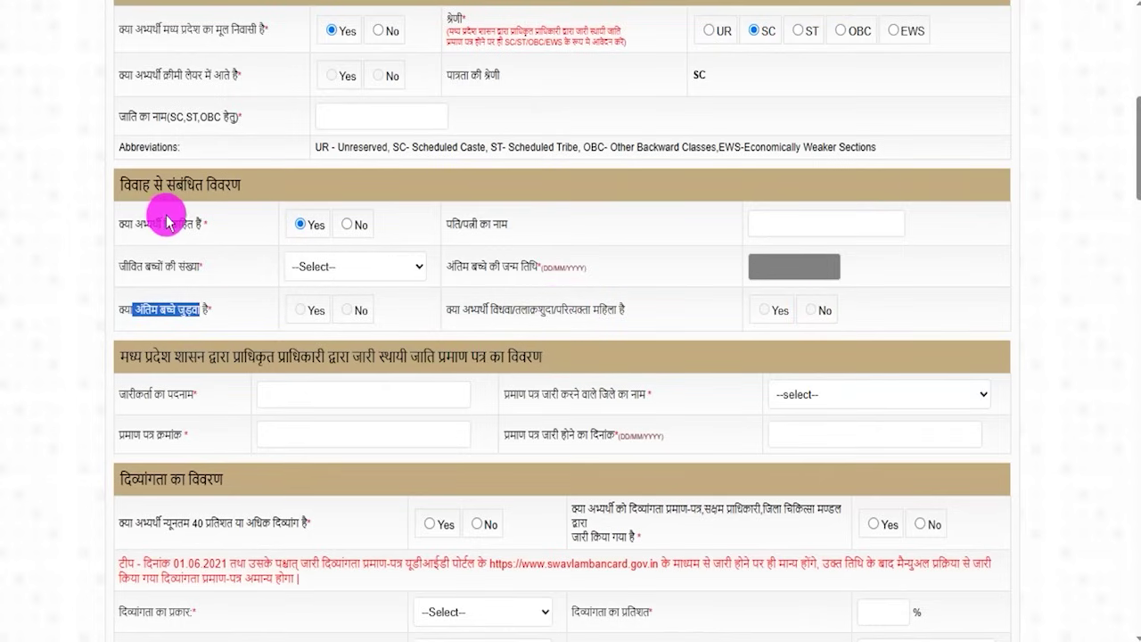
pyautogui.moveTo(153, 224); pyautogui.dragTo(183, 224)
pyautogui.click(347, 225)
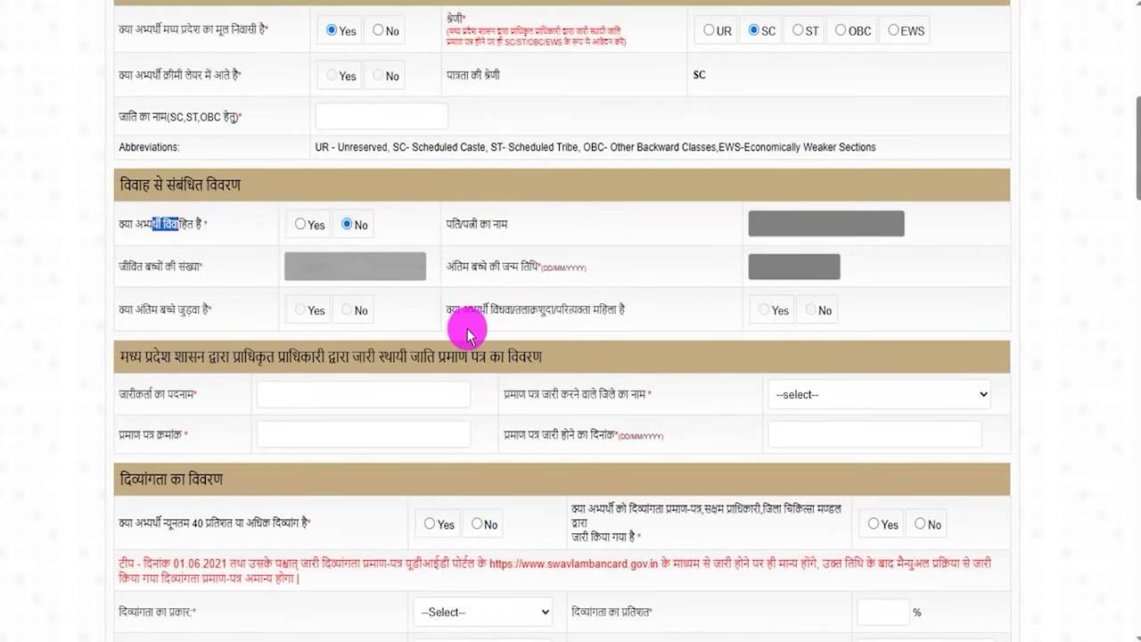
# Review the permanent caste certificate section: issuer designation, certificate number, issuing district list and issue date calendar
pyautogui.moveTo(141, 356); pyautogui.dragTo(542, 355)
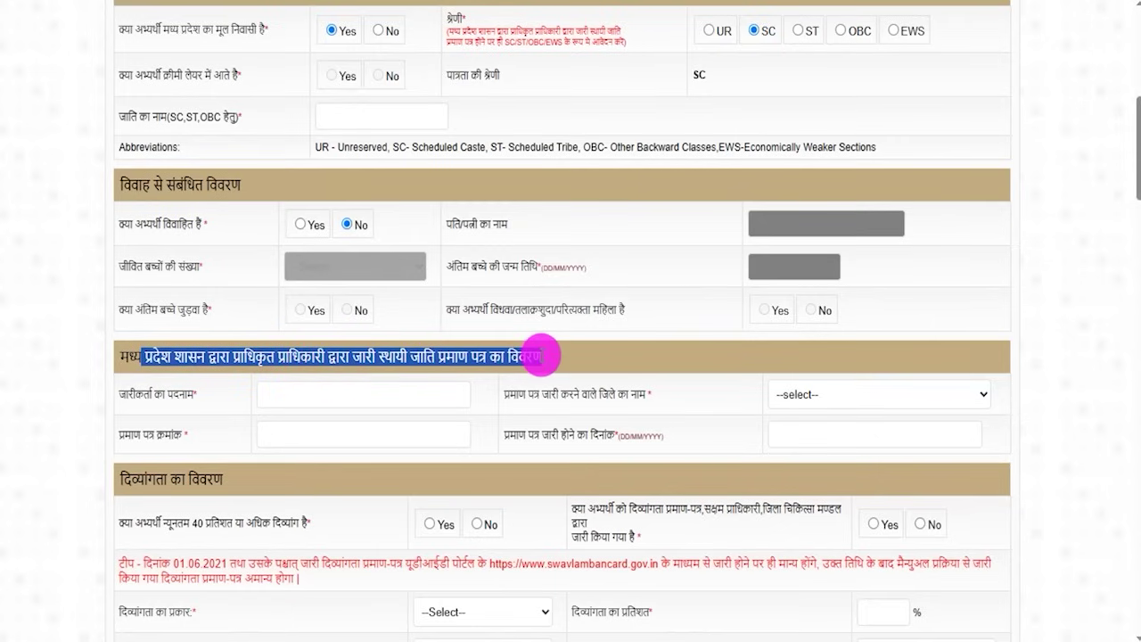
pyautogui.moveTo(132, 390); pyautogui.dragTo(191, 395)
pyautogui.click(320, 396)
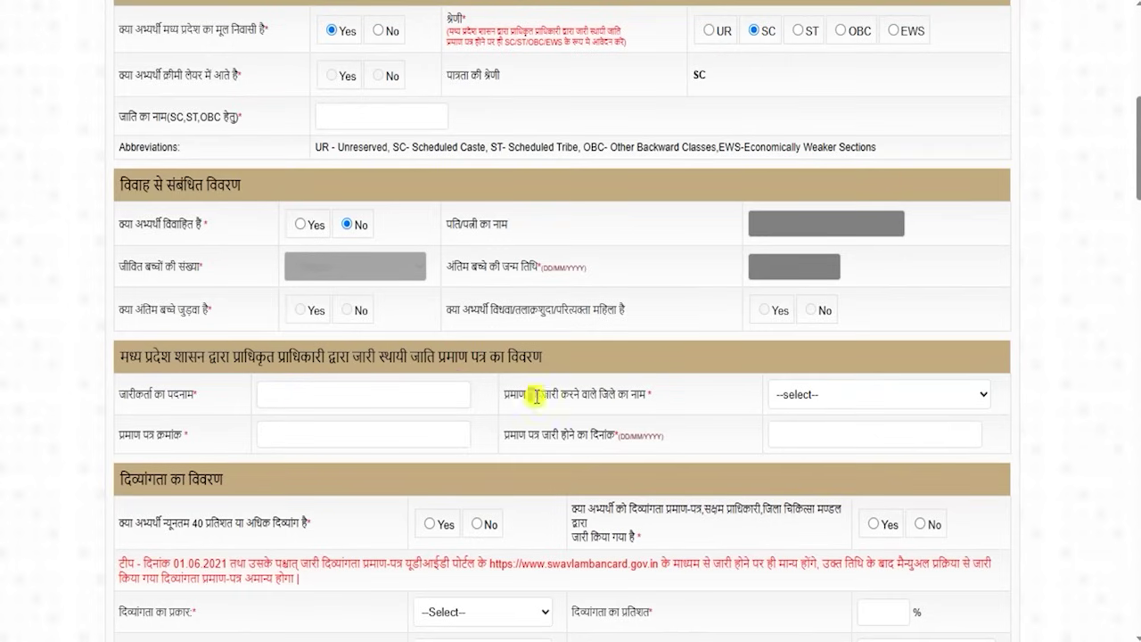
pyautogui.moveTo(528, 394); pyautogui.dragTo(627, 391)
pyautogui.click(800, 398)
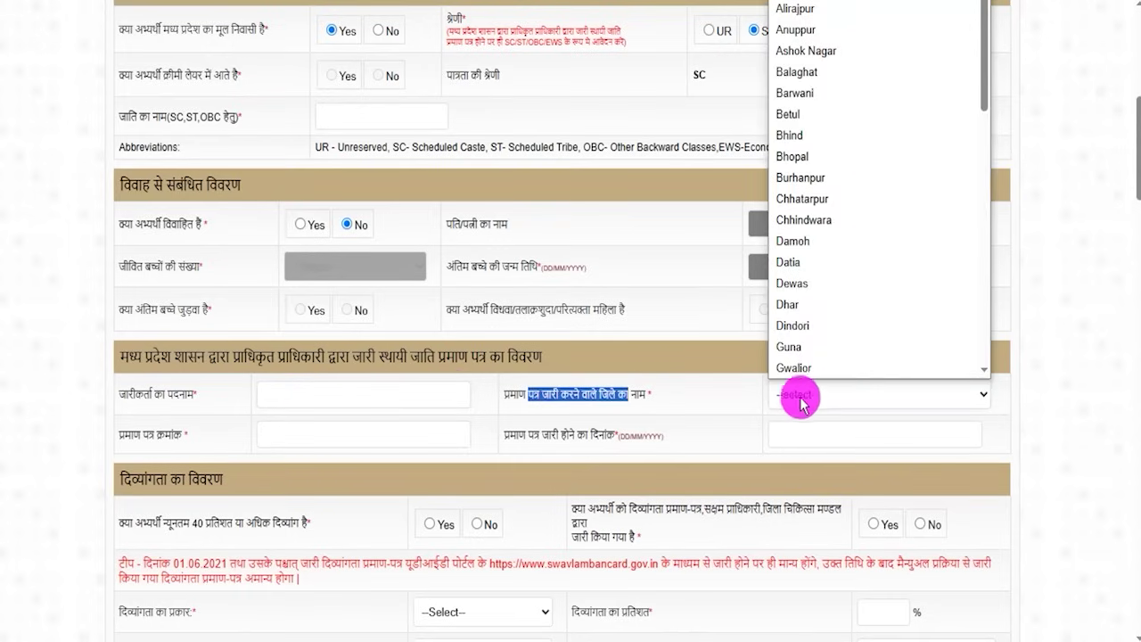
pyautogui.click(288, 444)
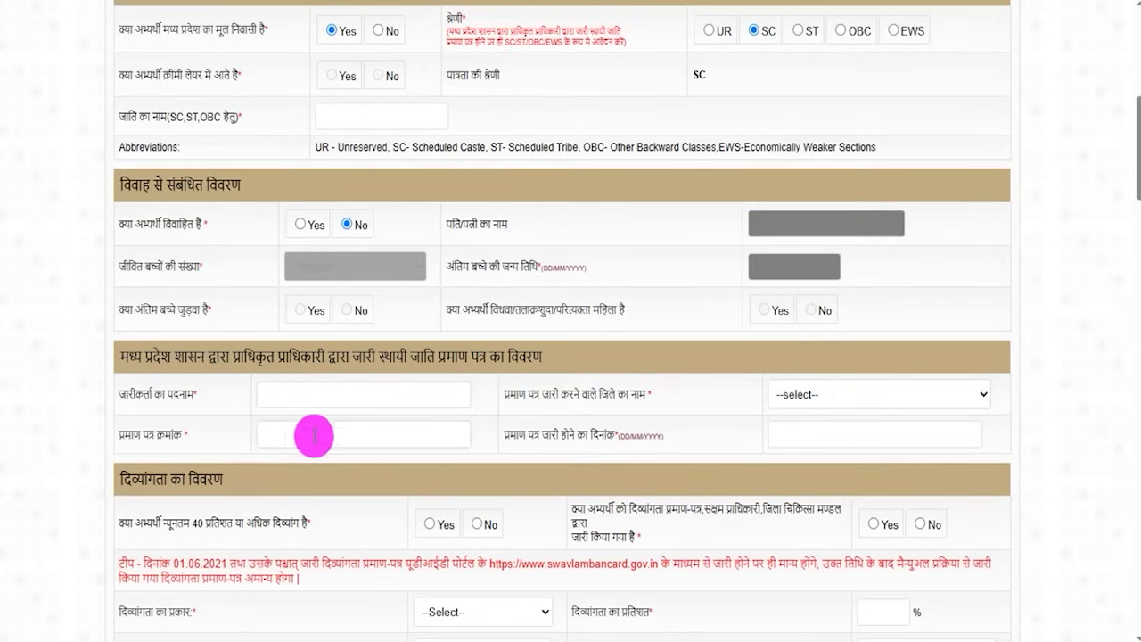
pyautogui.moveTo(534, 437); pyautogui.dragTo(688, 425)
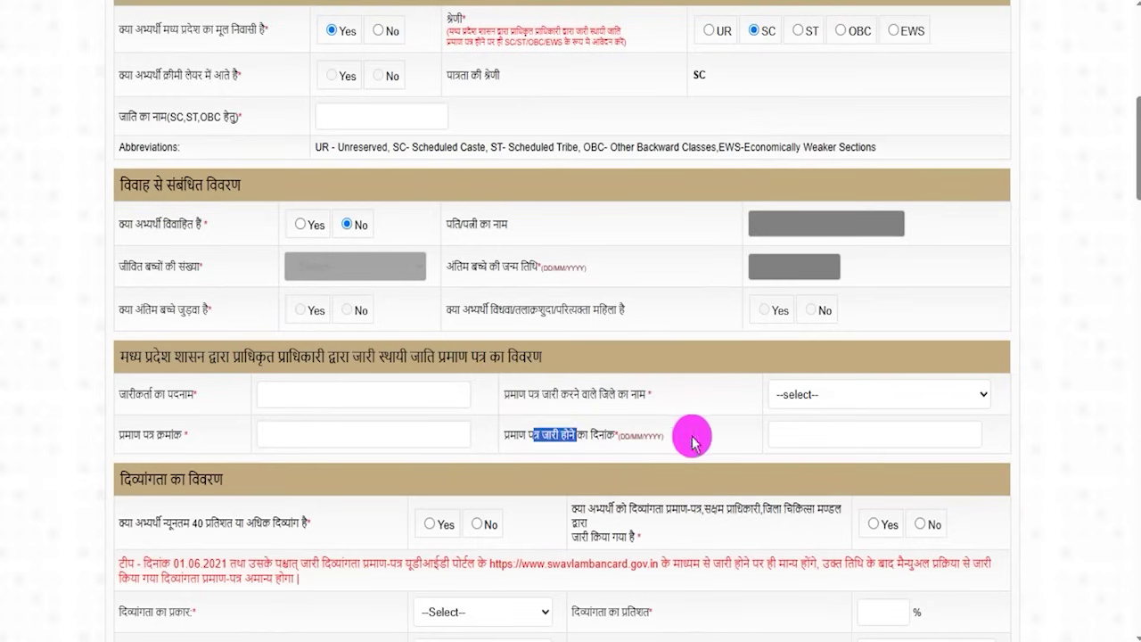
pyautogui.click(828, 435)
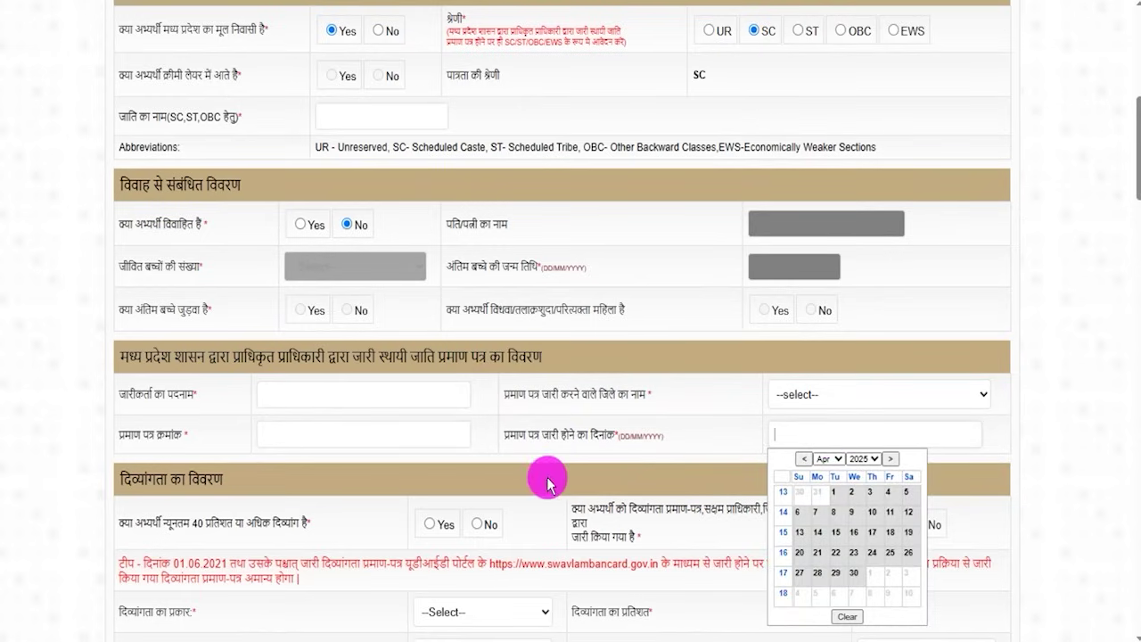
# Highlight the disability section heading and the minimum 40 percent disability question, and try the answers Yes and No
pyautogui.click(148, 479)
pyautogui.moveTo(148, 479); pyautogui.dragTo(198, 472)
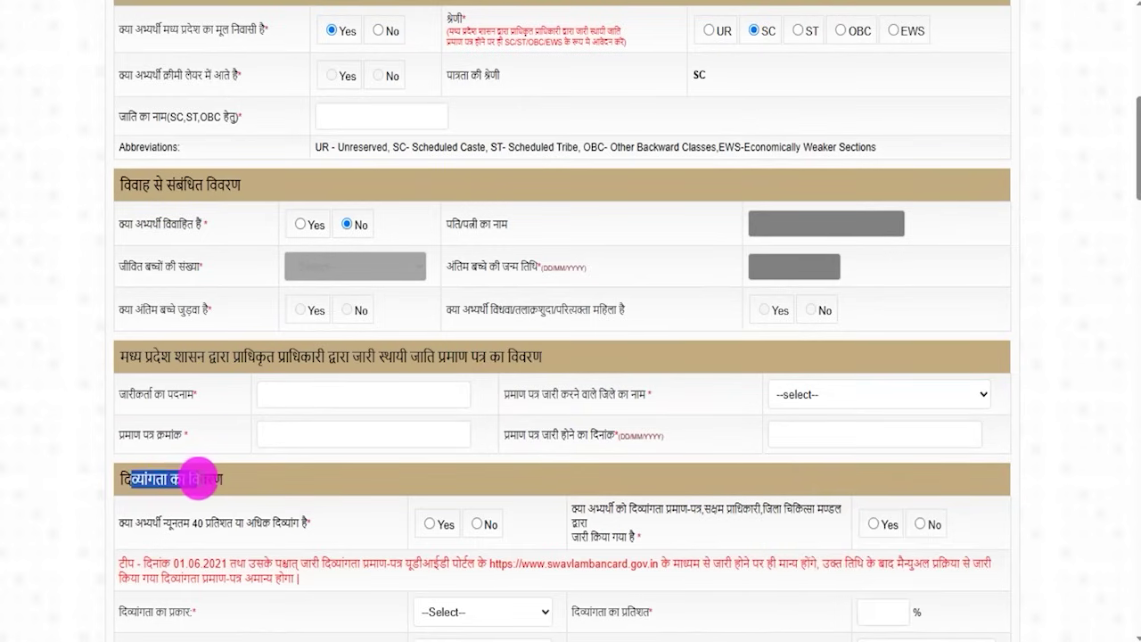
pyautogui.scroll(-1, 214, 478)
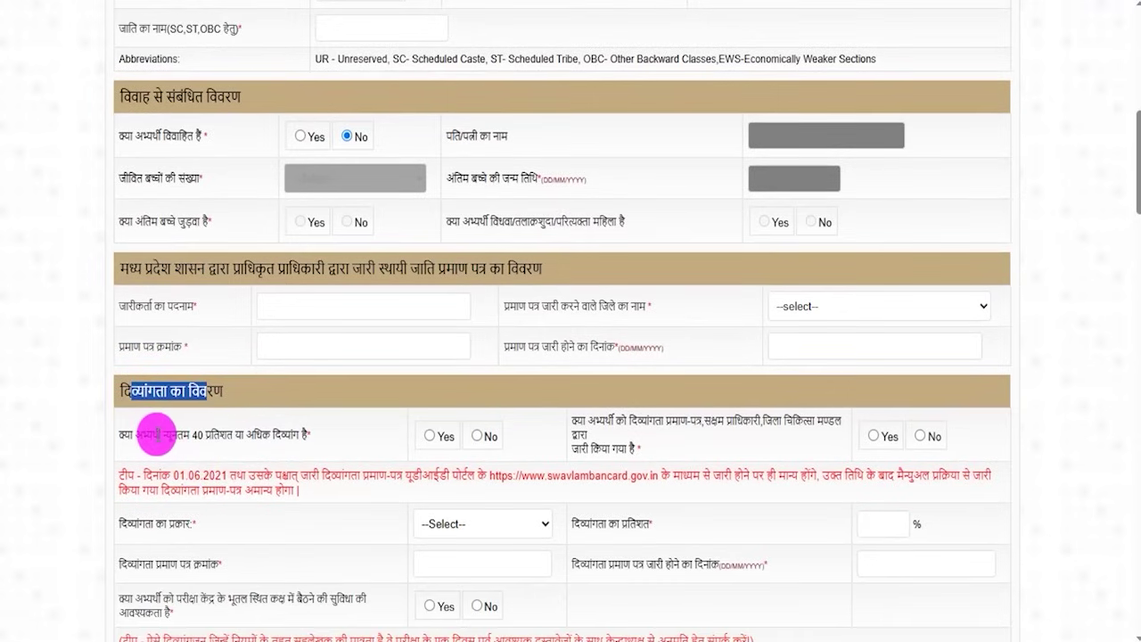
pyautogui.moveTo(153, 435); pyautogui.dragTo(252, 436)
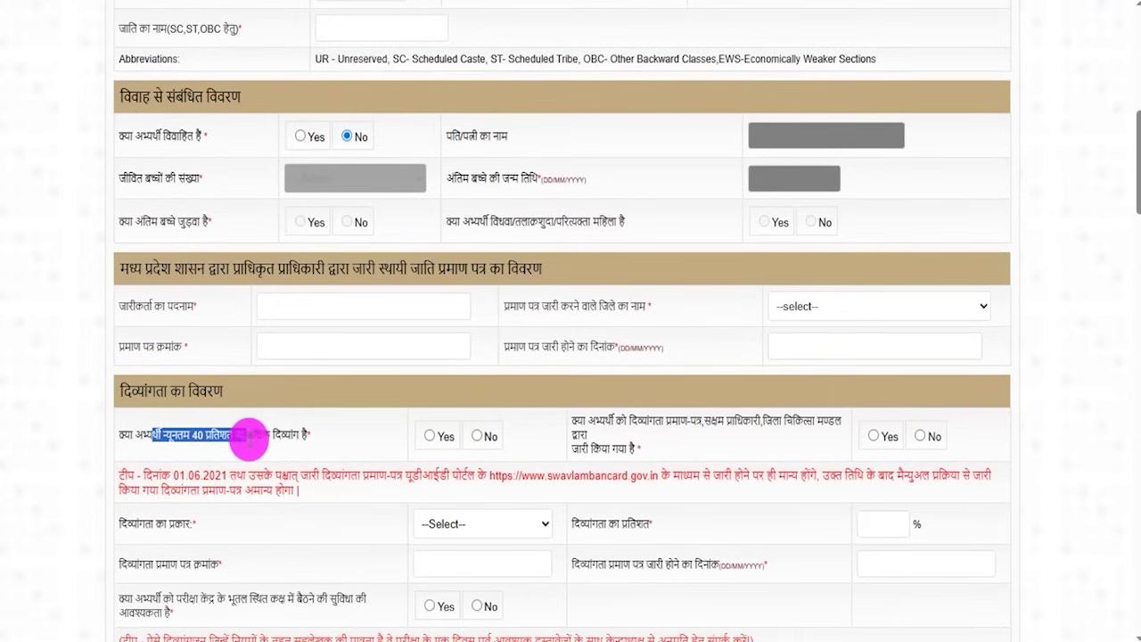
pyautogui.click(435, 437)
pyautogui.click(480, 436)
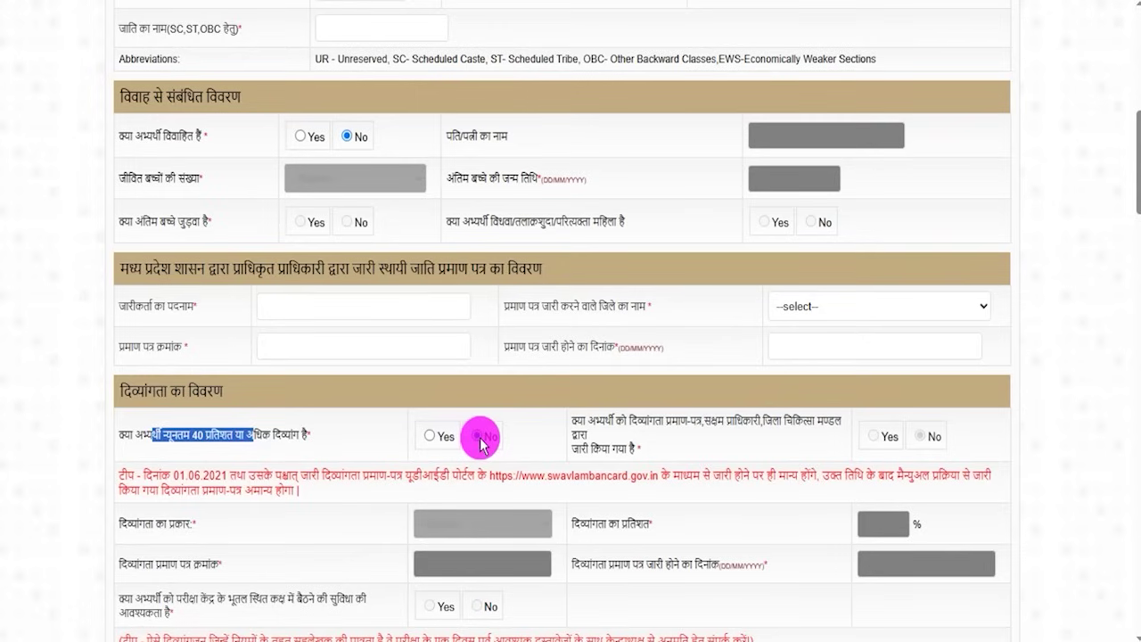
pyautogui.click(432, 437)
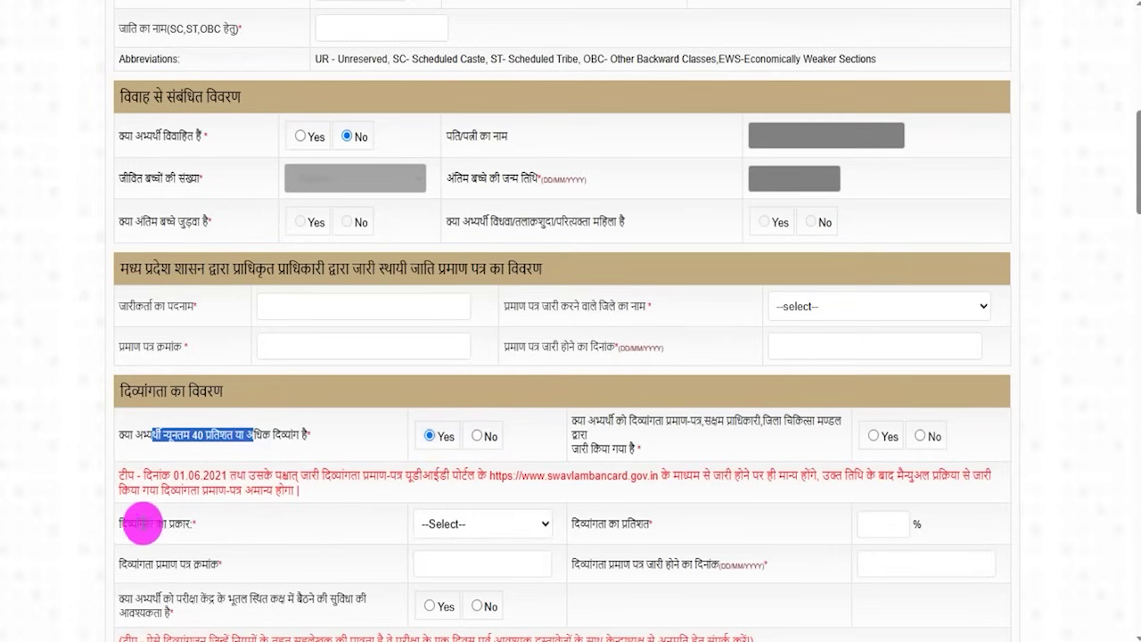
# Highlight the disability certificate question, try the answer Yes, and set the 40 percent disability question to No
pyautogui.scroll(-2, 496, 504)
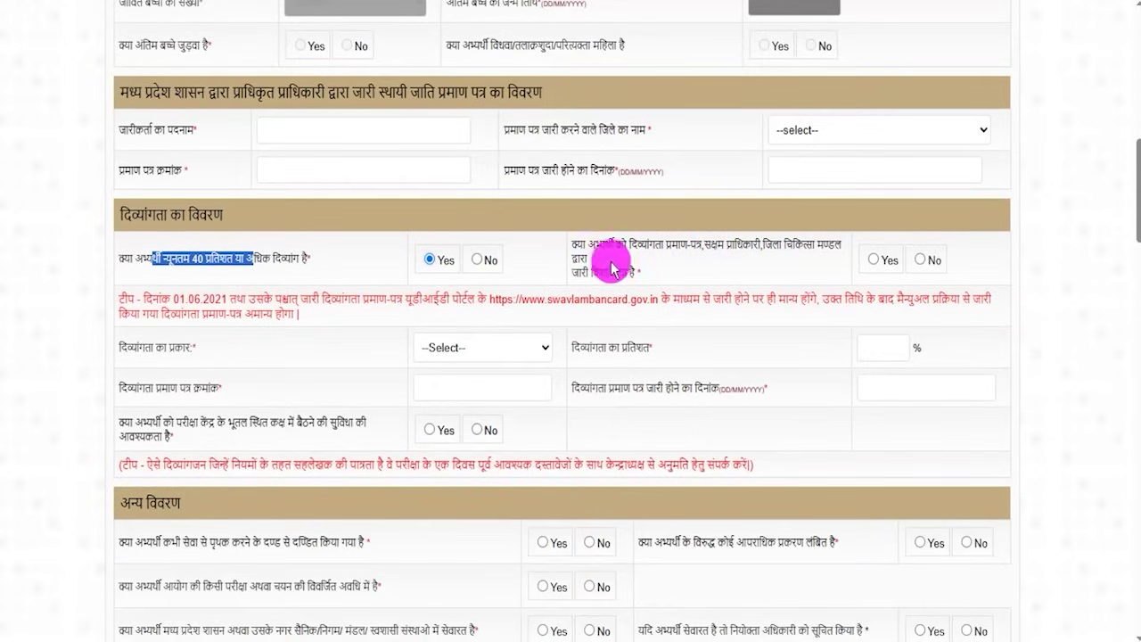
pyautogui.moveTo(590, 272); pyautogui.dragTo(617, 272)
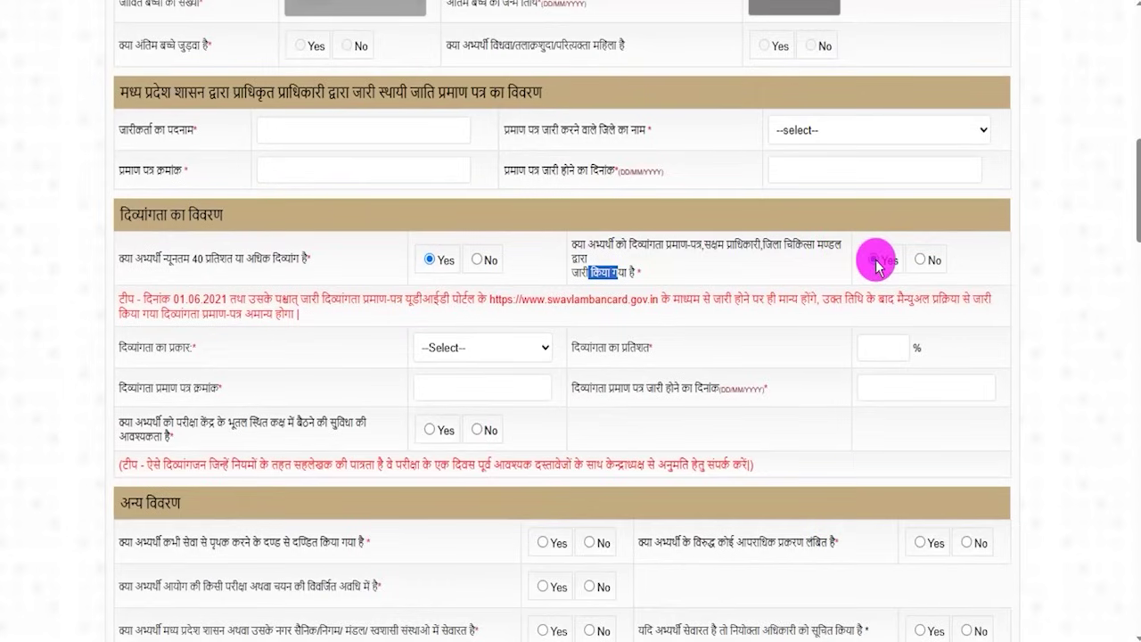
pyautogui.click(918, 259)
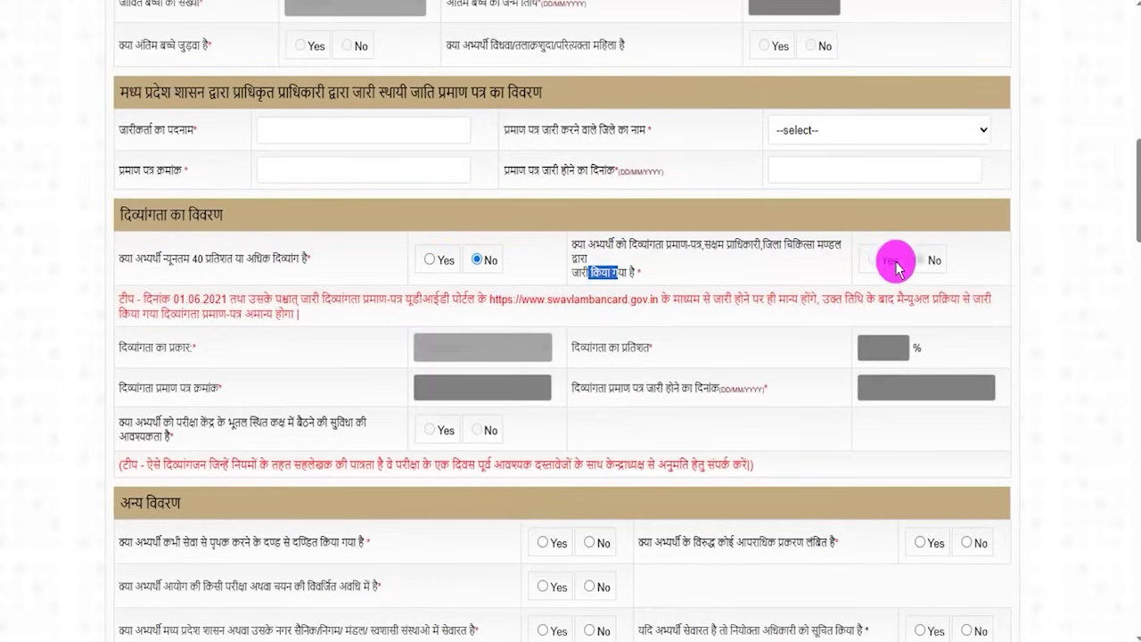
# Highlight the disability type, certificate number, percentage and issue date labels and the ground-floor exam seating question
pyautogui.moveTo(140, 347); pyautogui.dragTo(385, 362)
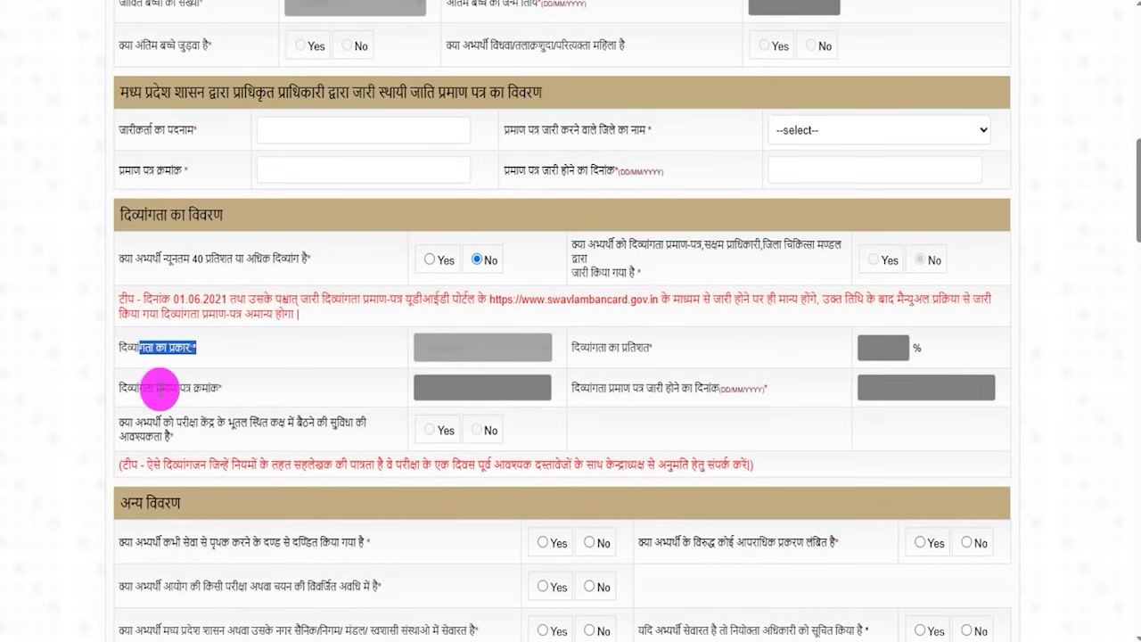
pyautogui.moveTo(140, 387); pyautogui.dragTo(205, 387)
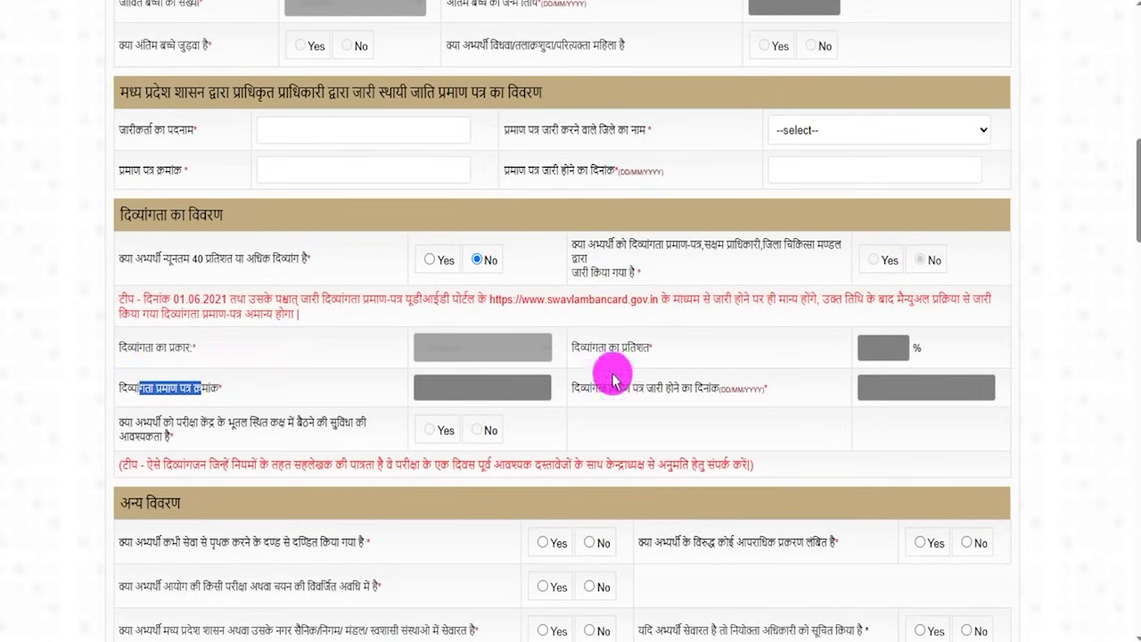
pyautogui.moveTo(592, 348); pyautogui.dragTo(635, 347)
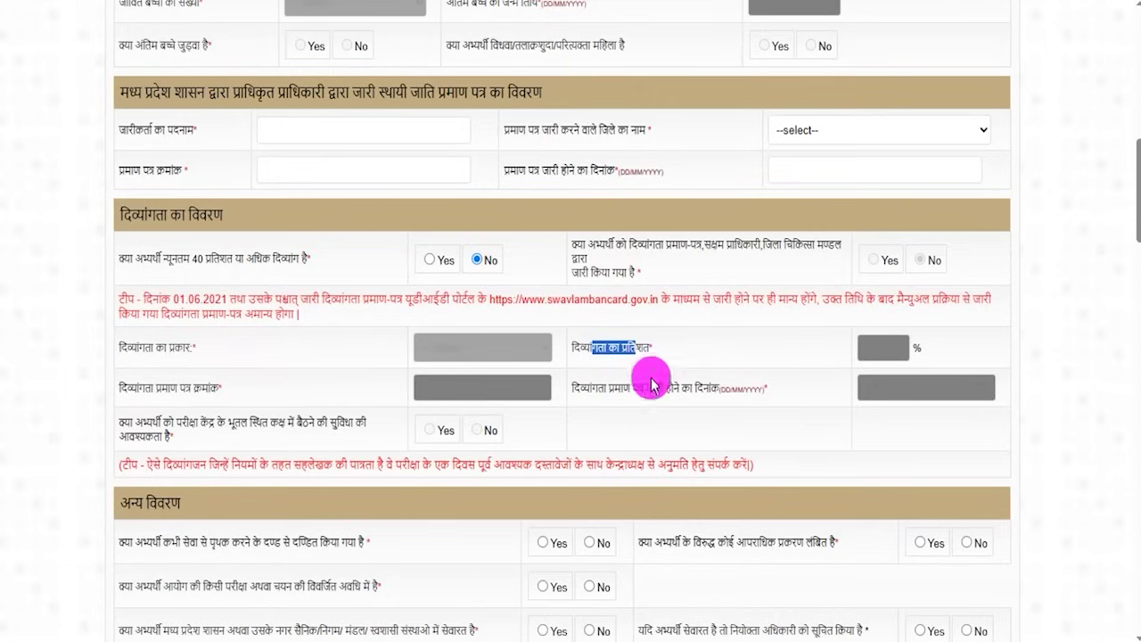
pyautogui.moveTo(592, 388); pyautogui.dragTo(607, 420)
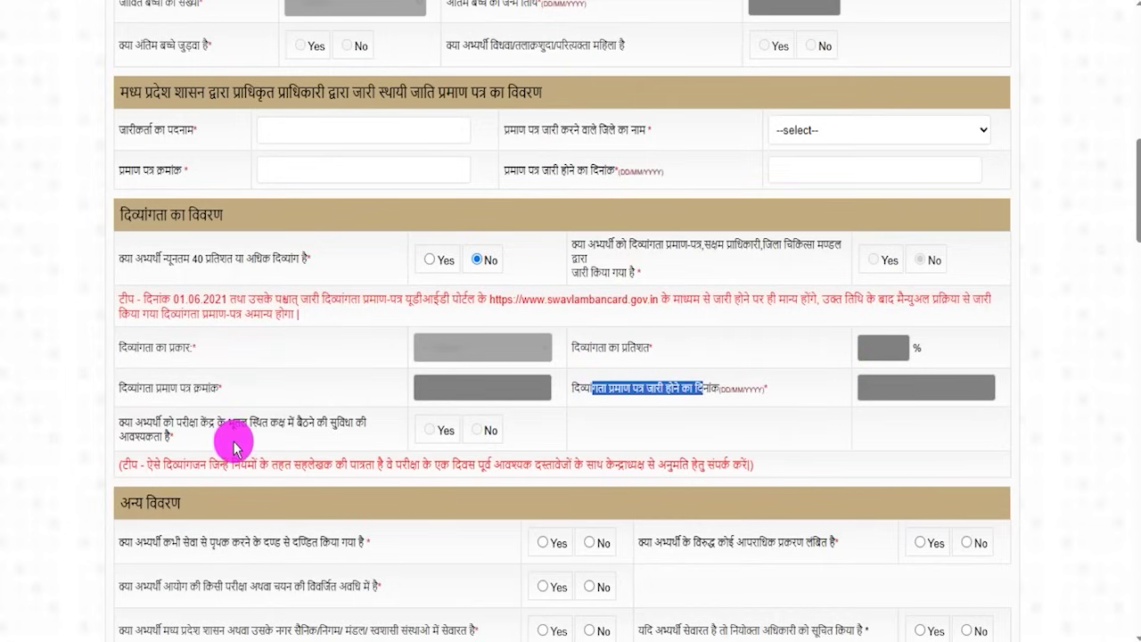
pyautogui.moveTo(142, 421); pyautogui.dragTo(438, 430)
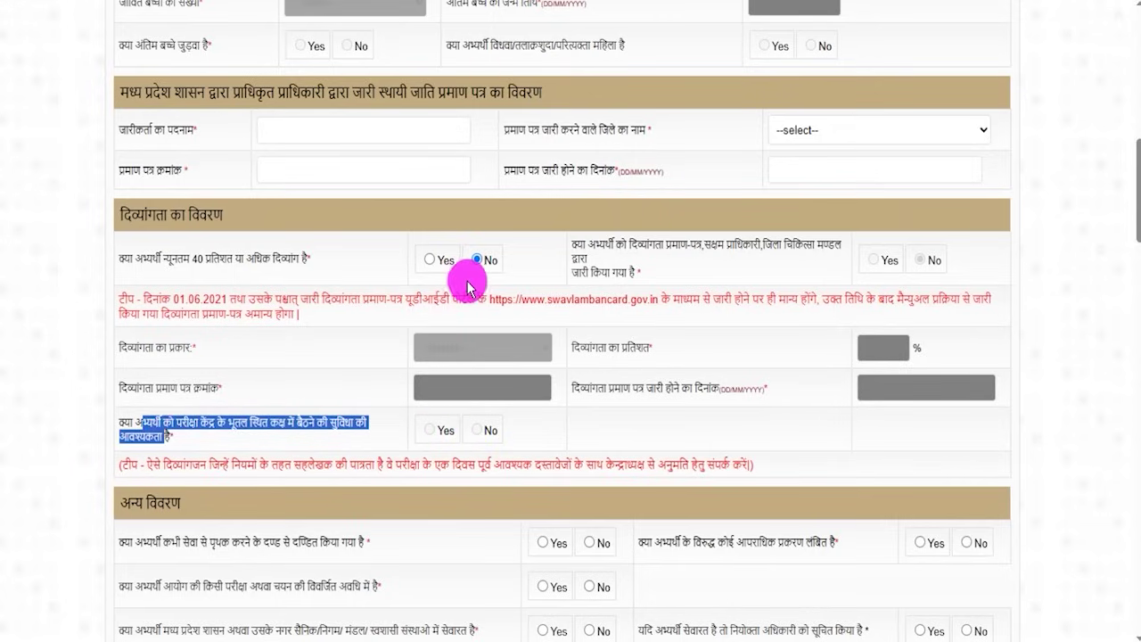
# Highlight the dismissal-from-service and pending criminal case questions in the other details section and answer No to both
pyautogui.scroll(-3, 437, 426)
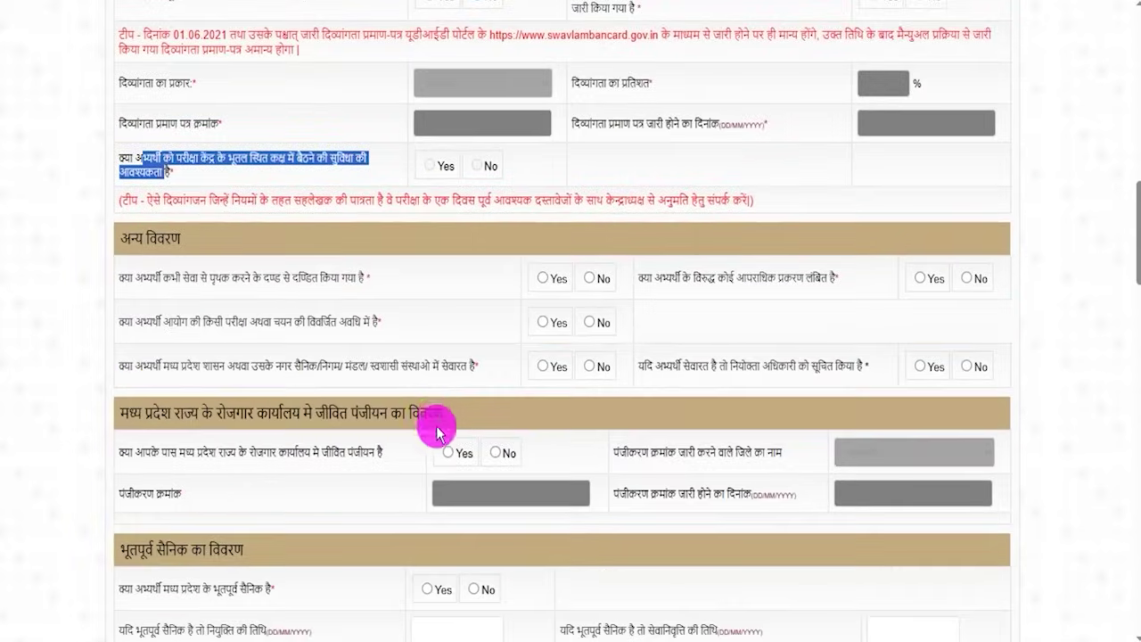
pyautogui.moveTo(140, 277); pyautogui.dragTo(330, 277)
pyautogui.click(542, 277)
pyautogui.click(591, 279)
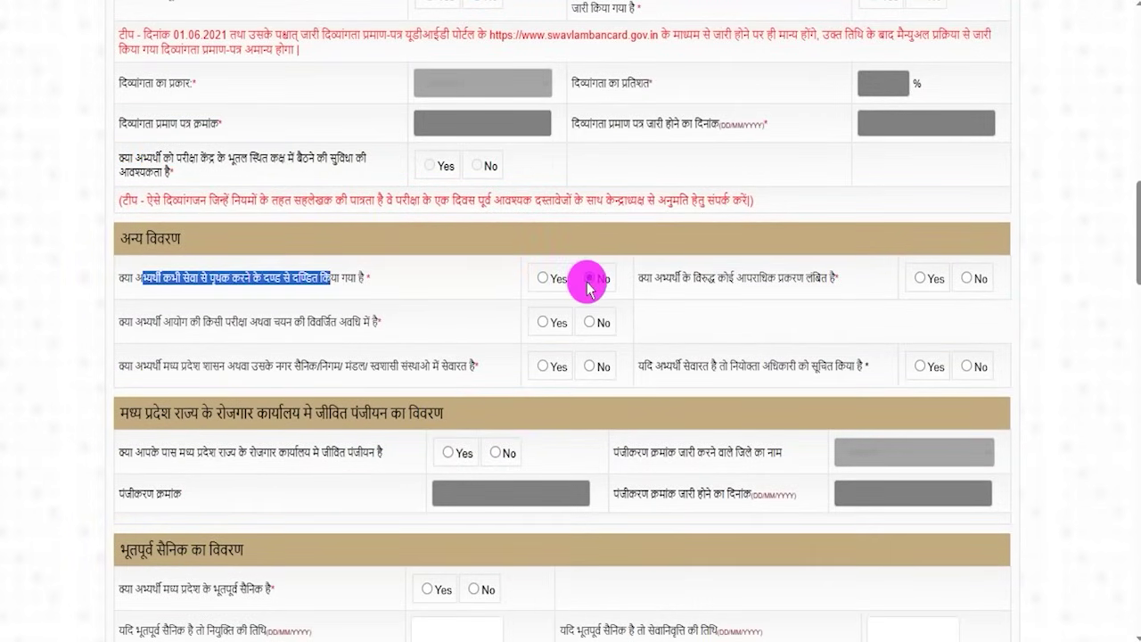
pyautogui.moveTo(670, 277); pyautogui.dragTo(806, 277)
pyautogui.click(919, 282)
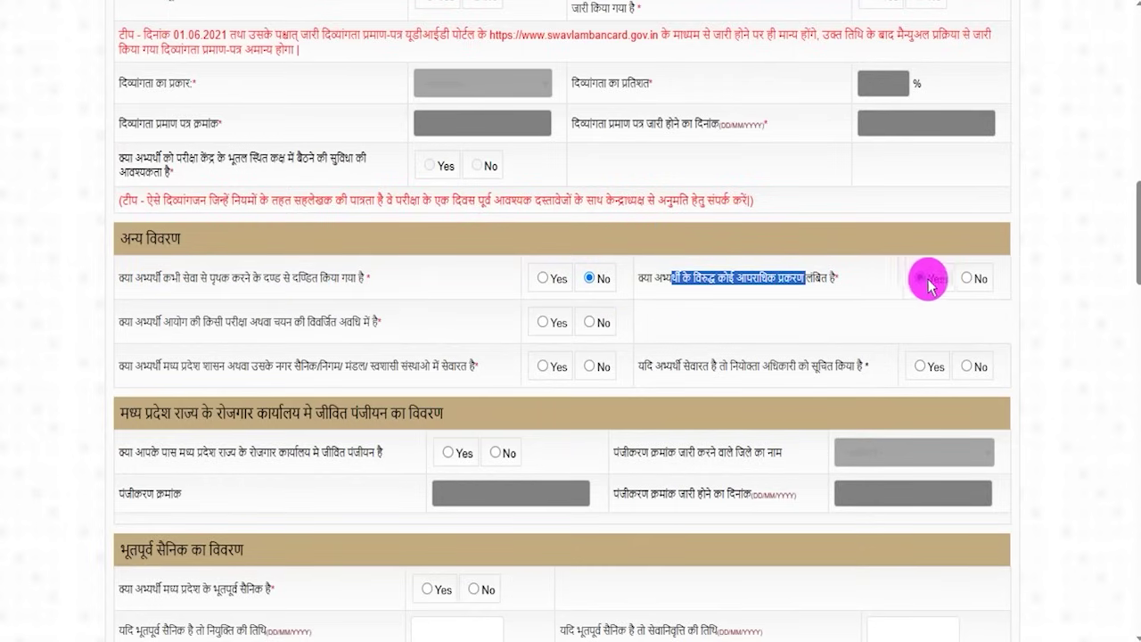
pyautogui.click(968, 279)
# Highlight the question about being debarred from a commission exam or selection, try Yes, dismiss the alert and answer No
pyautogui.click(377, 319)
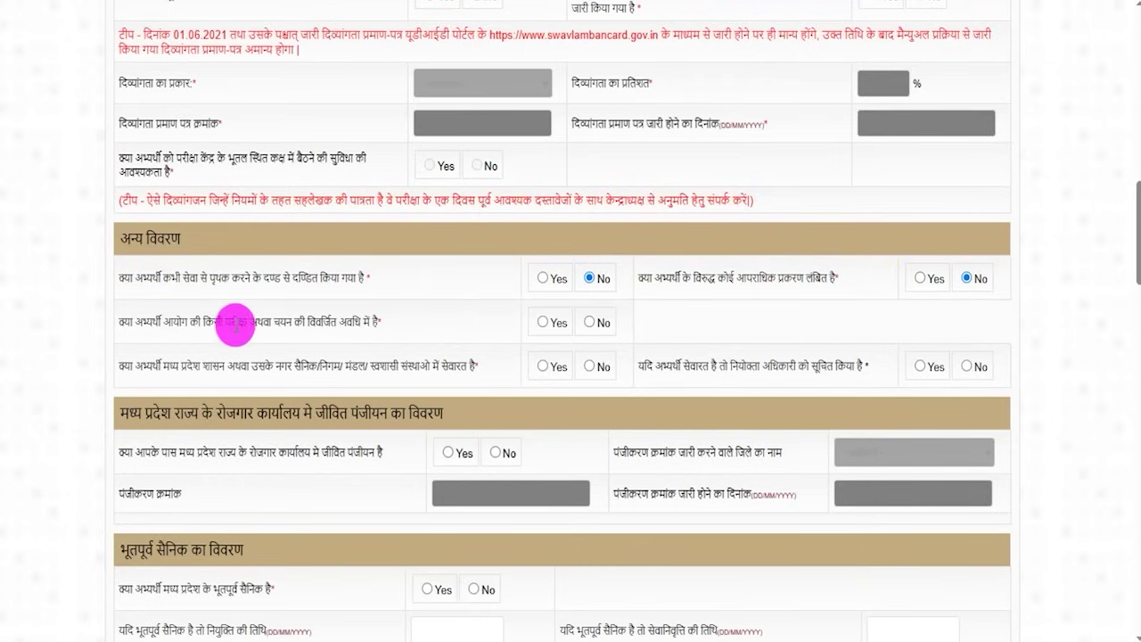
pyautogui.moveTo(159, 321); pyautogui.dragTo(378, 319)
pyautogui.click(543, 323)
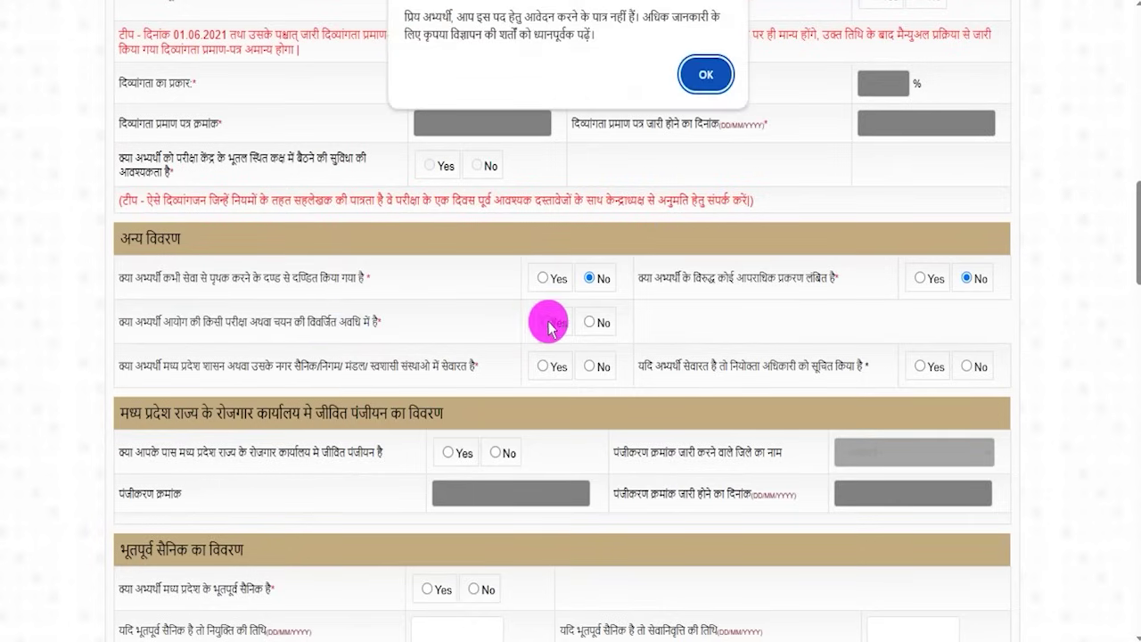
pyautogui.click(703, 79)
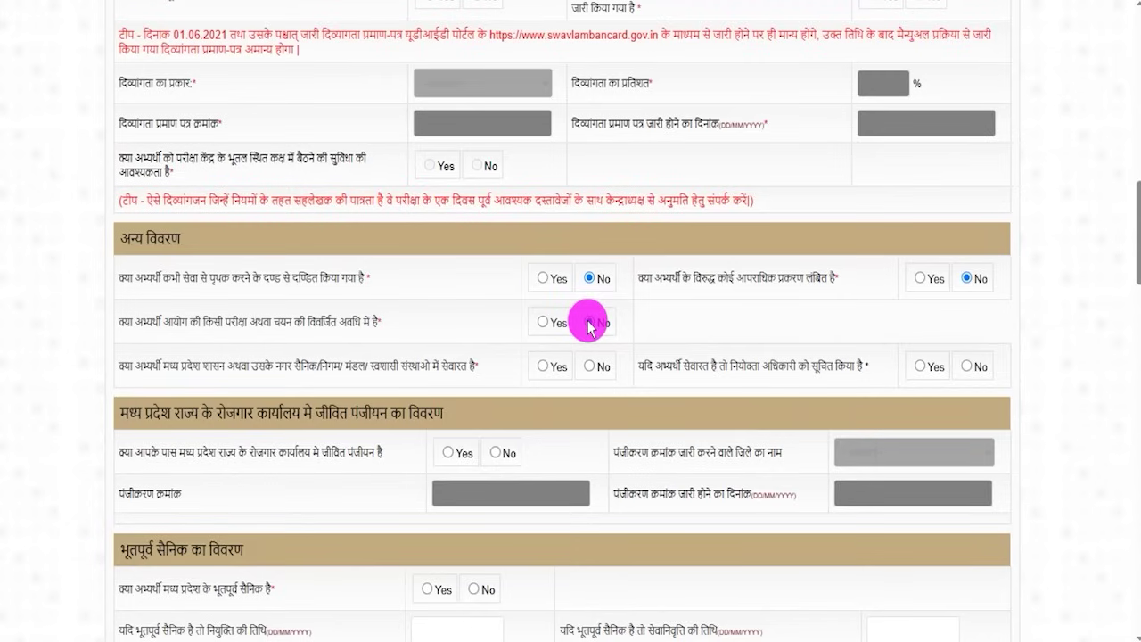
# Highlight the Madhya Pradesh government service question, try the answer Yes, and highlight the employment registration question and registration number label
pyautogui.moveTo(149, 364); pyautogui.dragTo(468, 366)
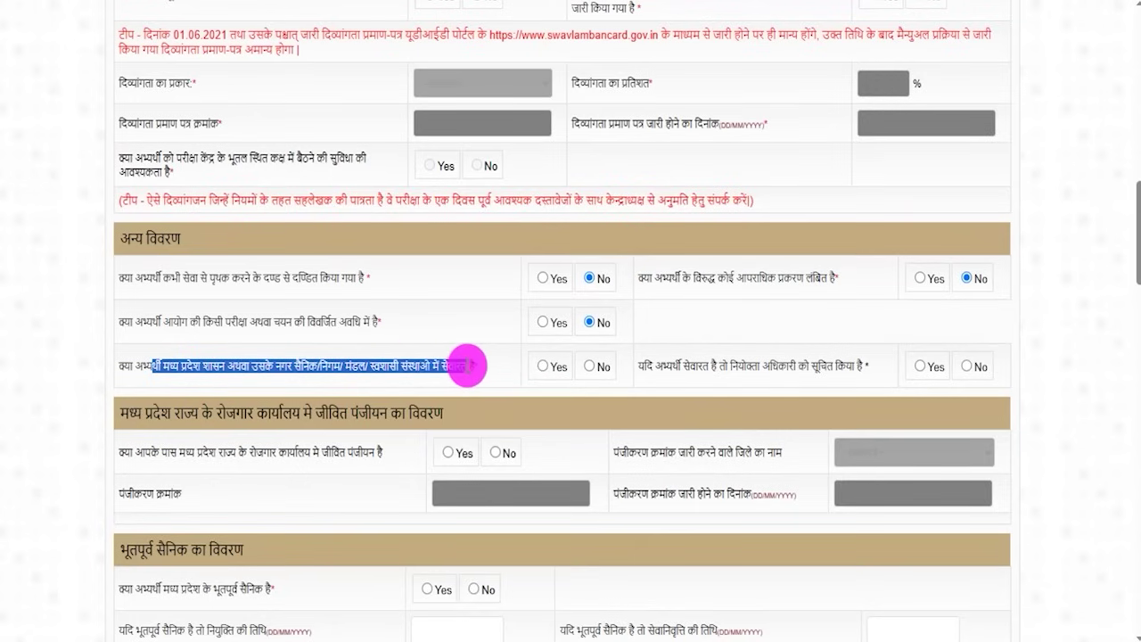
pyautogui.click(546, 367)
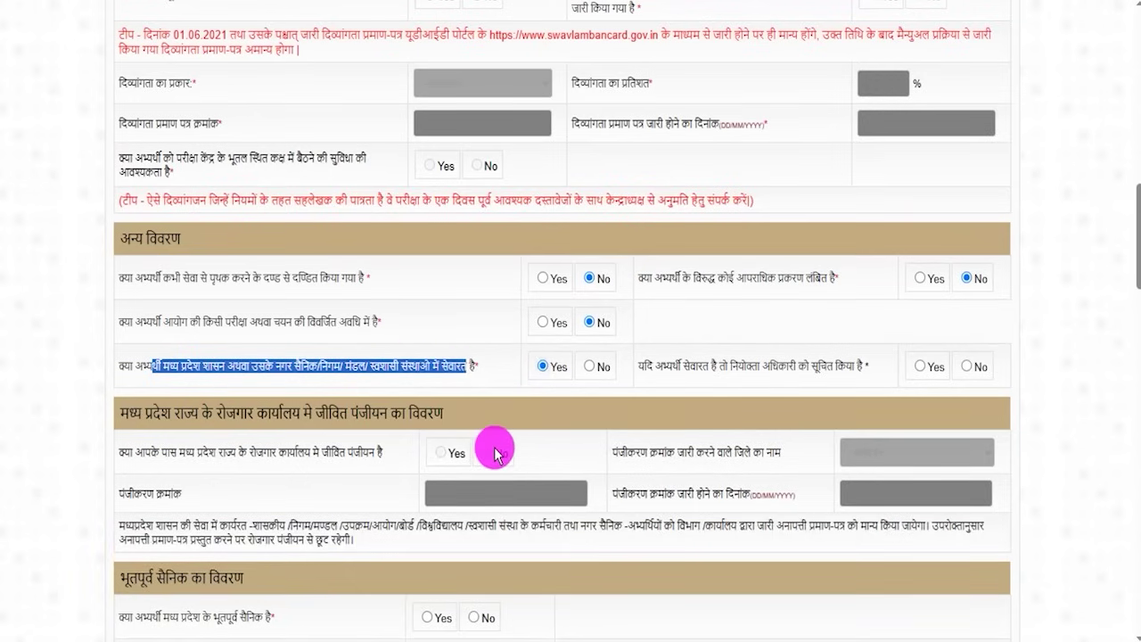
pyautogui.moveTo(152, 452); pyautogui.dragTo(362, 452)
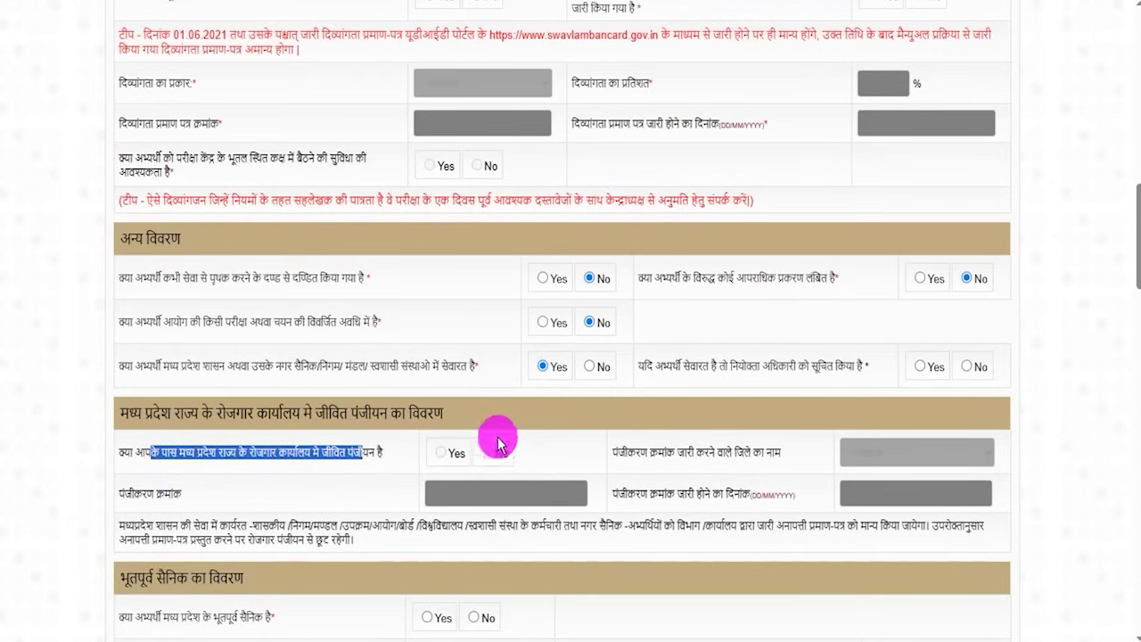
pyautogui.moveTo(143, 495); pyautogui.dragTo(217, 504)
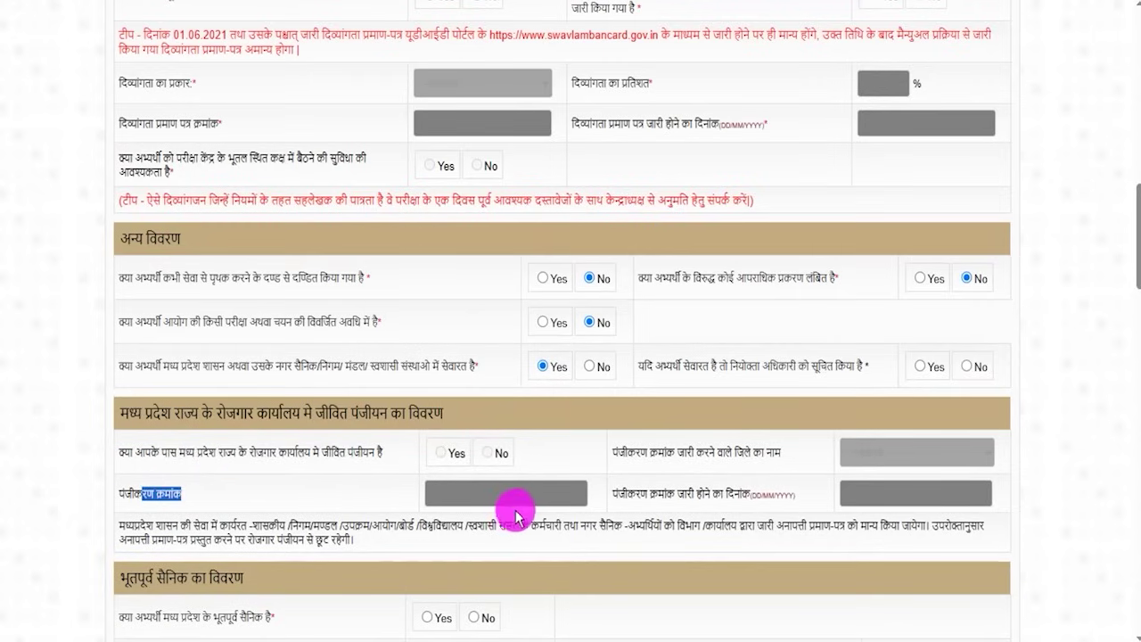
# Set the government service question to No, then highlight the live employment office registration question and answer Yes
pyautogui.click(587, 367)
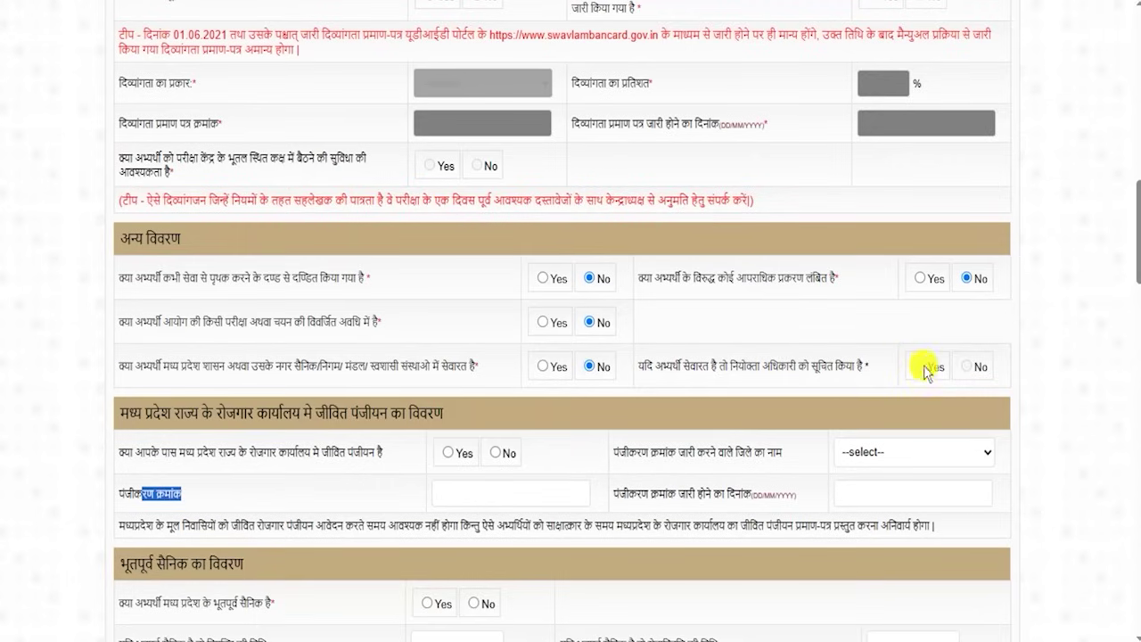
pyautogui.click(963, 369)
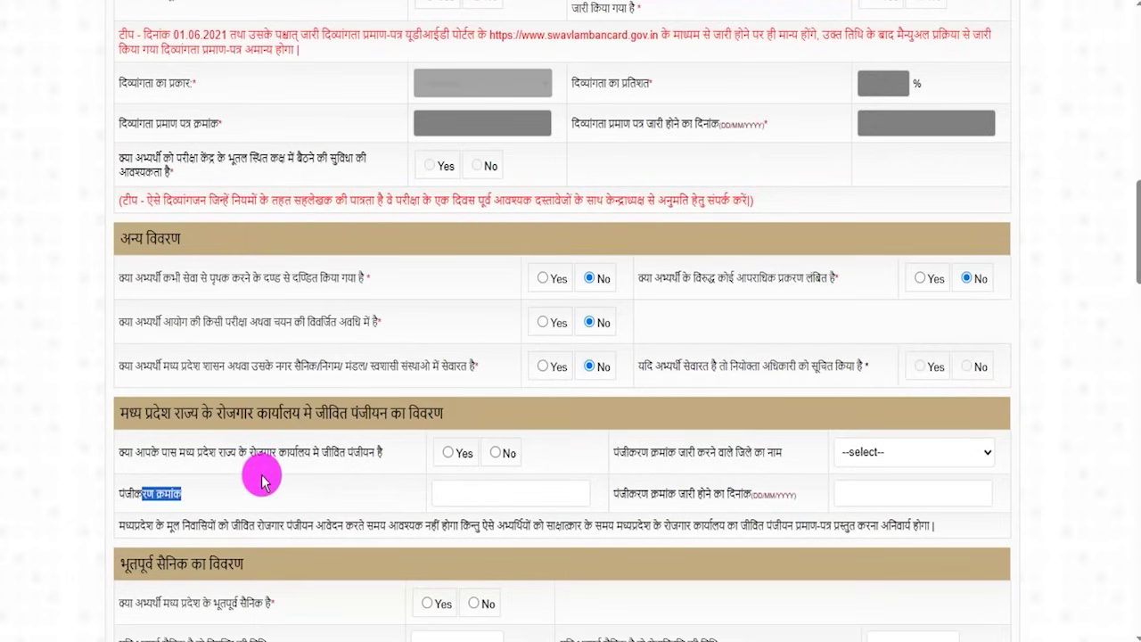
pyautogui.moveTo(166, 453); pyautogui.dragTo(355, 455)
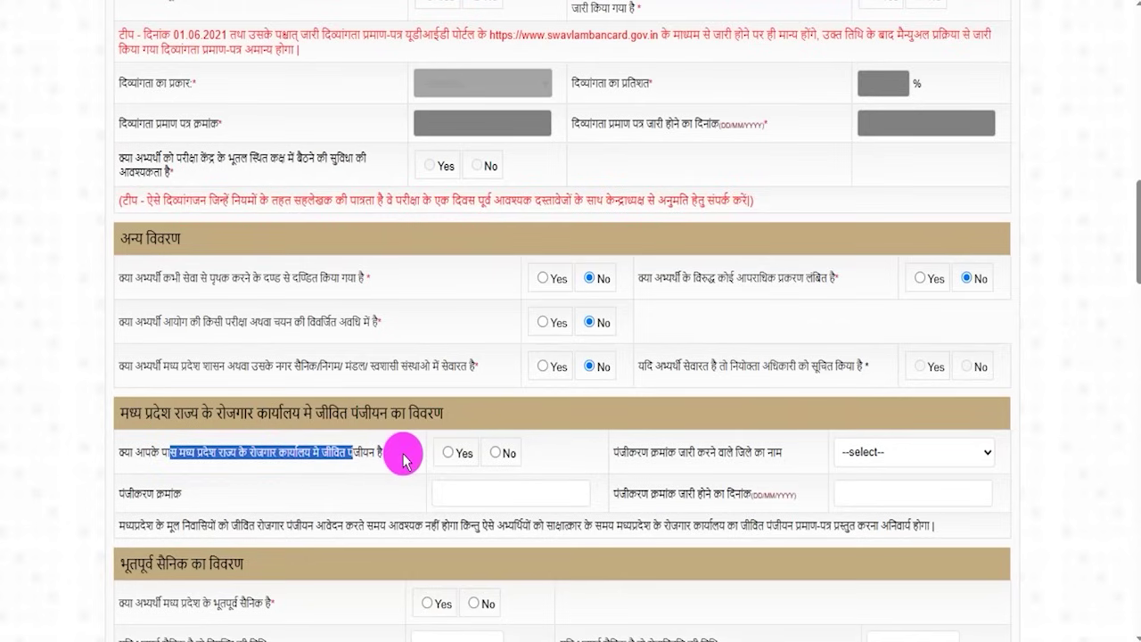
pyautogui.click(464, 452)
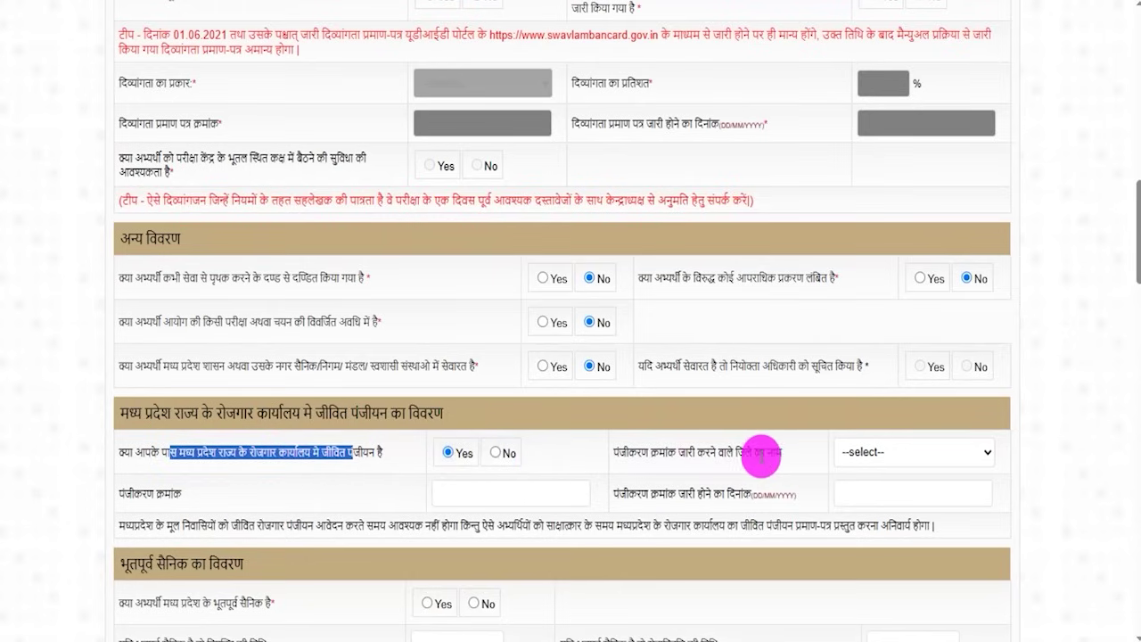
# Review the registration fields: the issuing district list, the registration number and the issue date calendar
pyautogui.click(853, 452)
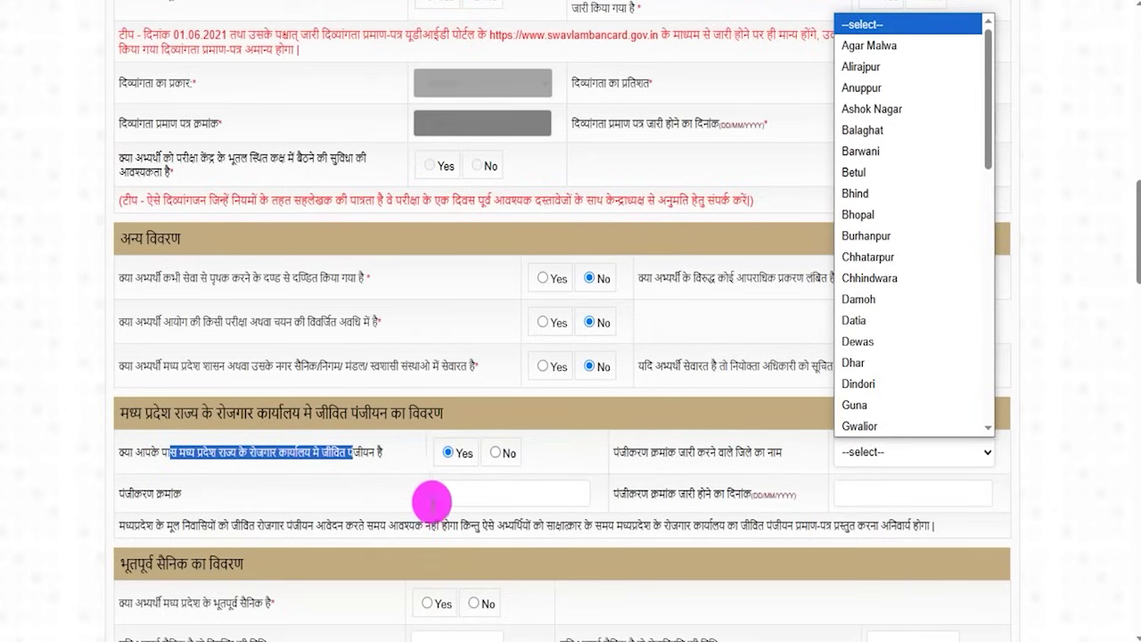
pyautogui.click(445, 495)
pyautogui.moveTo(635, 490); pyautogui.dragTo(777, 492)
pyautogui.click(879, 492)
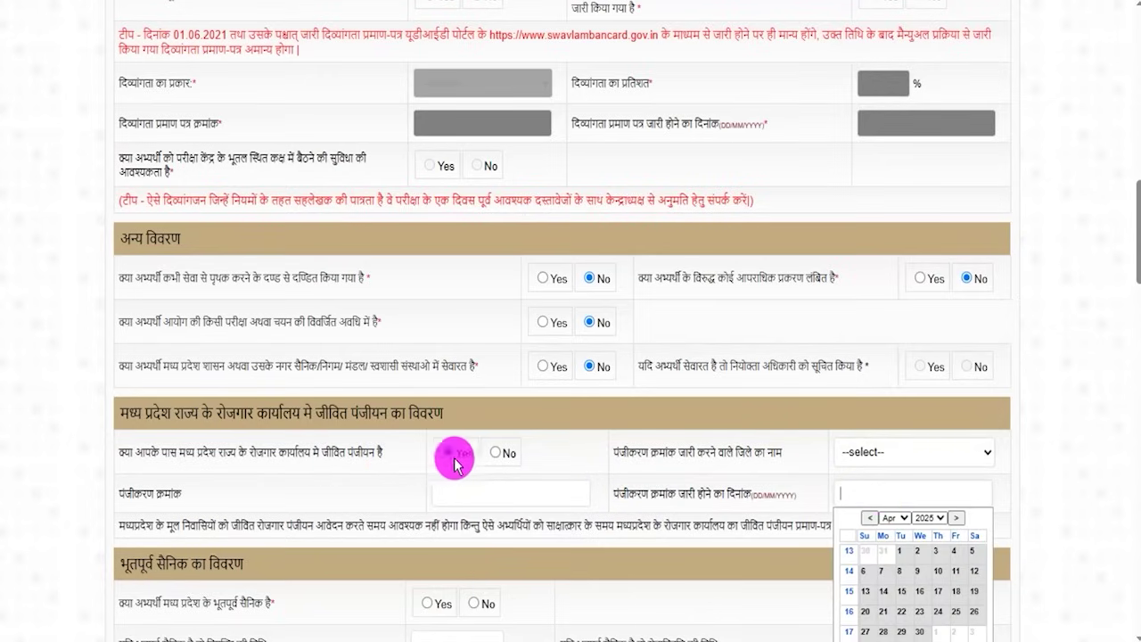
# Set the live employment office registration answer to No, then highlight the Madhya Pradesh ex-serviceman question and answer Yes
pyautogui.click(495, 452)
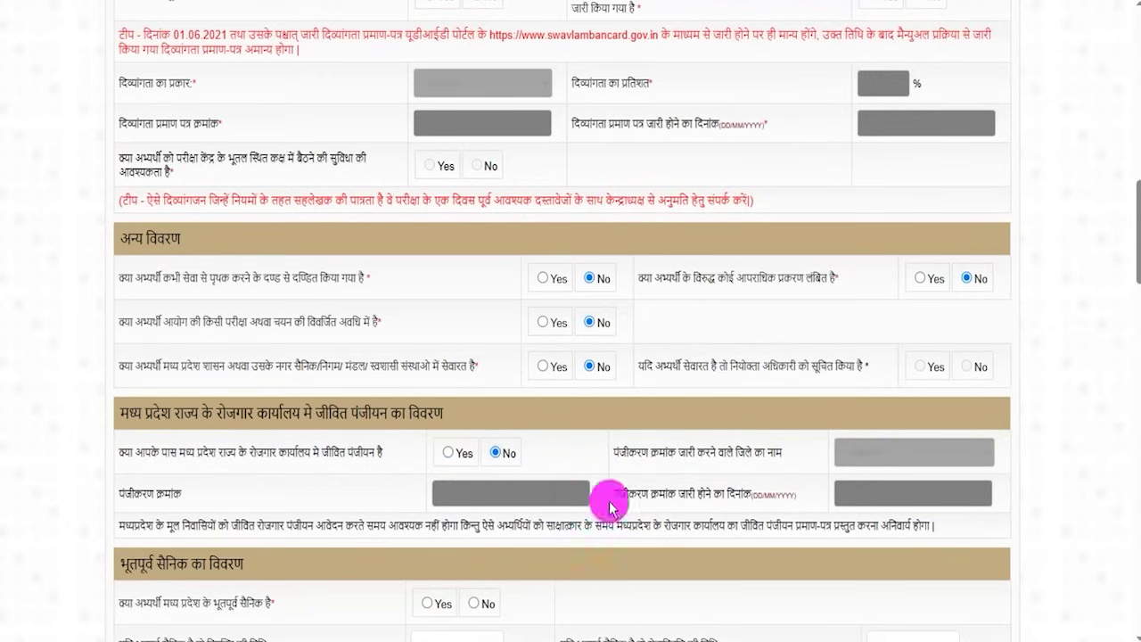
pyautogui.scroll(-1, 562, 504)
pyautogui.scroll(-1, 557, 504)
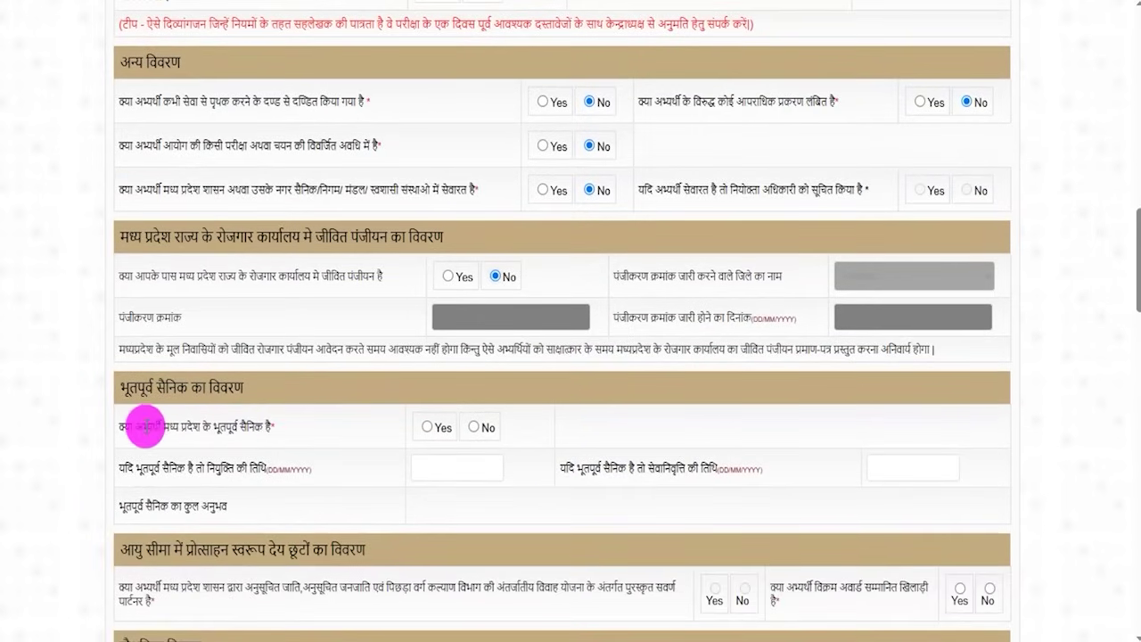
pyautogui.moveTo(151, 426); pyautogui.dragTo(435, 432)
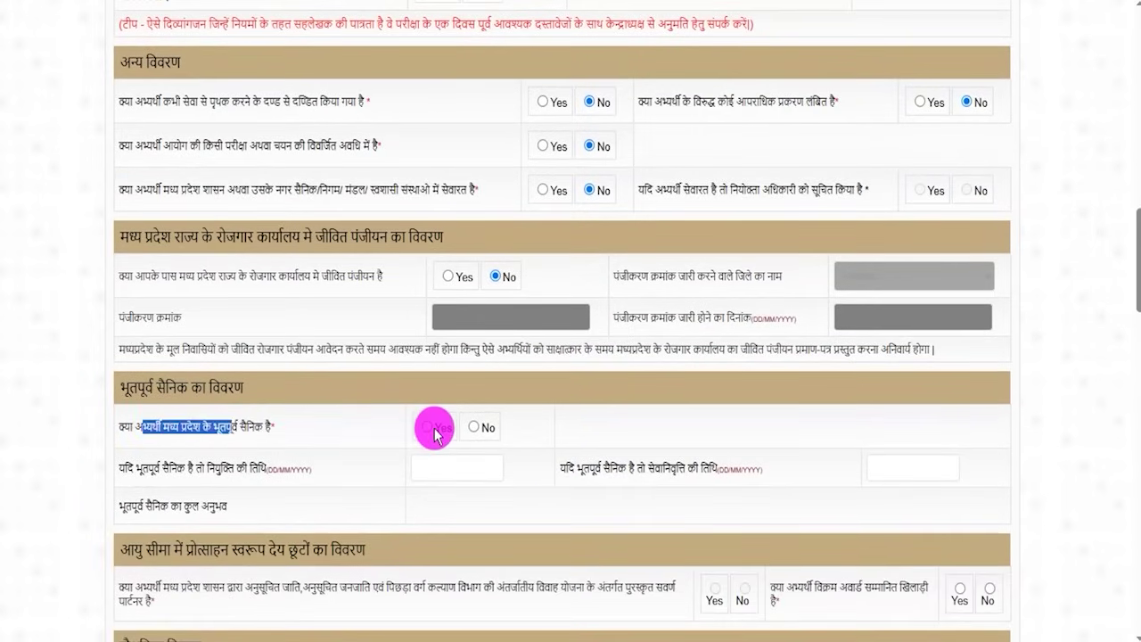
pyautogui.click(427, 428)
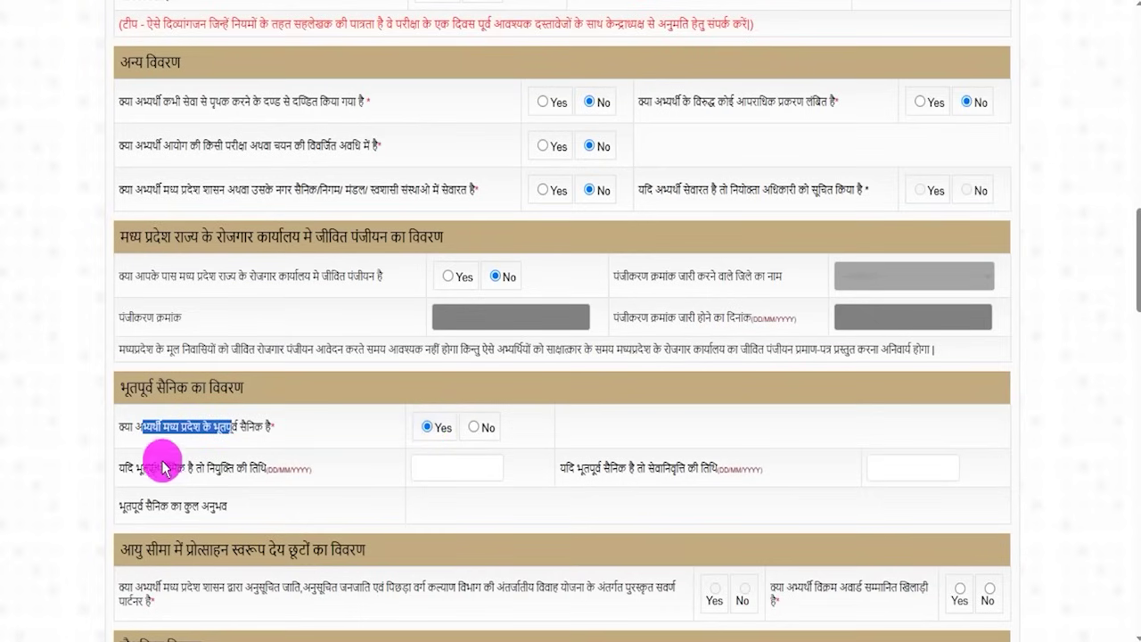
# Review the ex-serviceman appointment date, total experience and retirement date fields, then set the ex-serviceman answer to No
pyautogui.moveTo(147, 463); pyautogui.dragTo(433, 463)
pyautogui.click(434, 464)
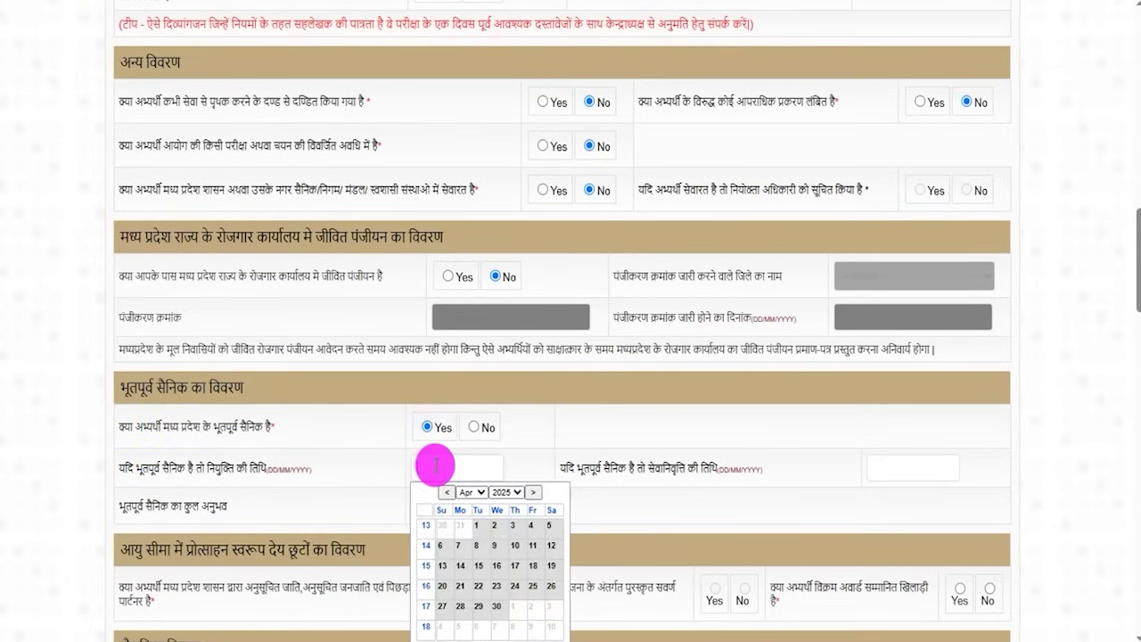
pyautogui.moveTo(138, 505); pyautogui.dragTo(465, 512)
pyautogui.click(465, 512)
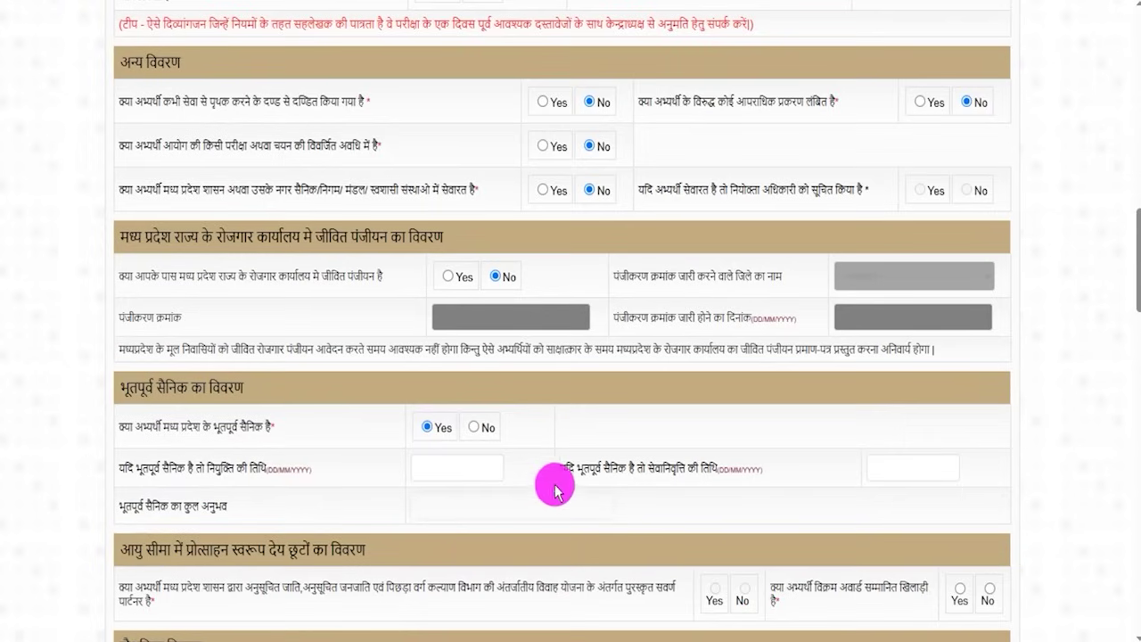
pyautogui.moveTo(577, 468); pyautogui.dragTo(682, 467)
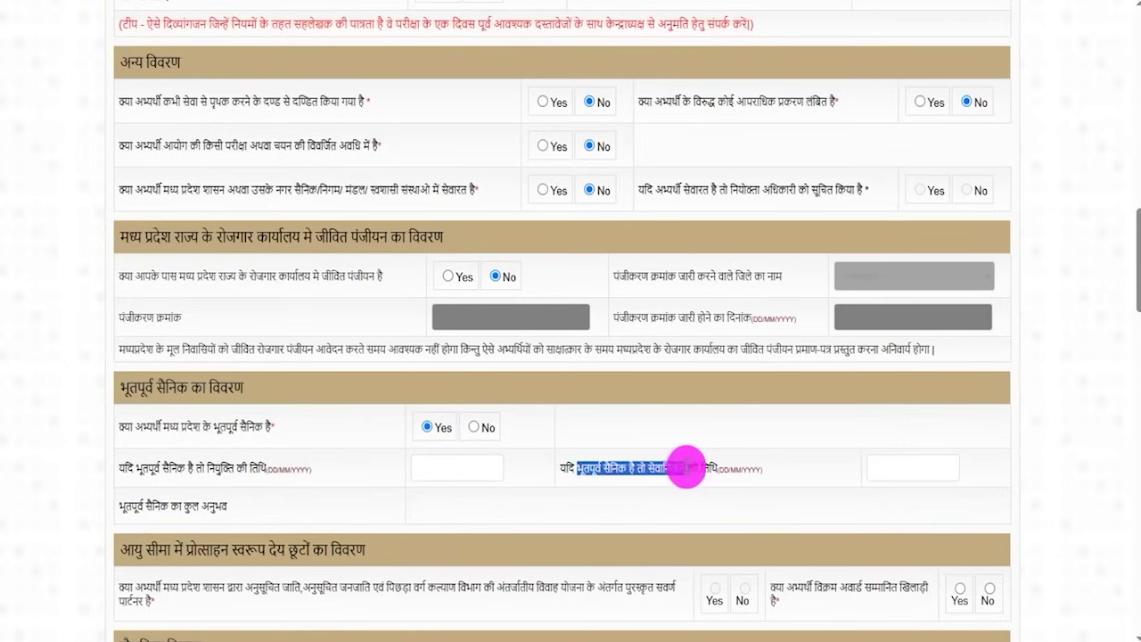
pyautogui.click(919, 467)
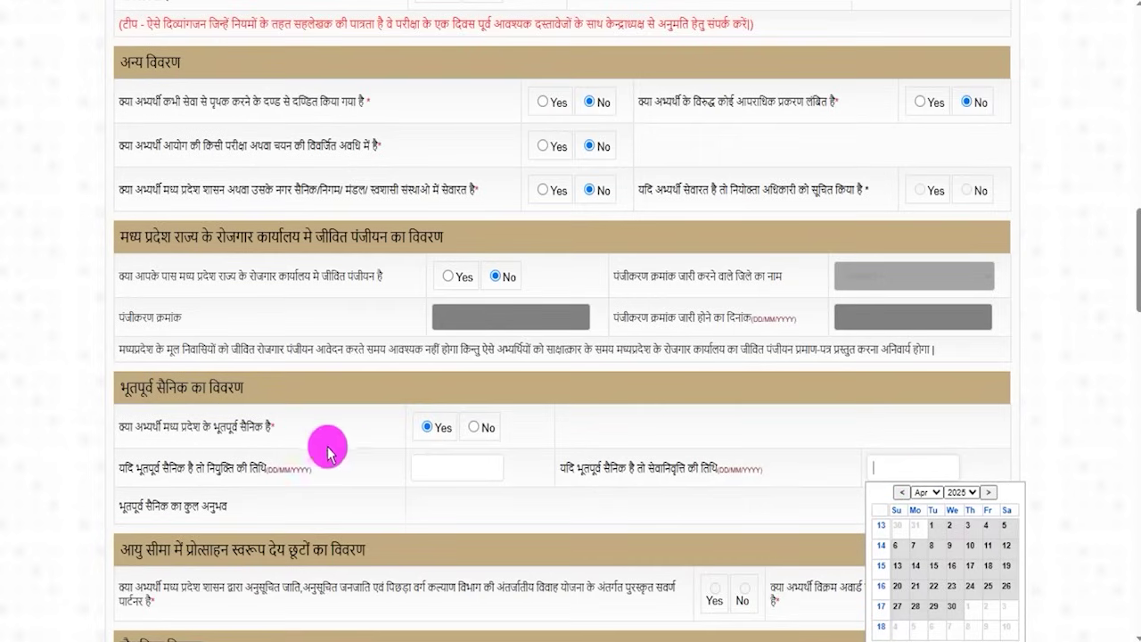
pyautogui.click(474, 428)
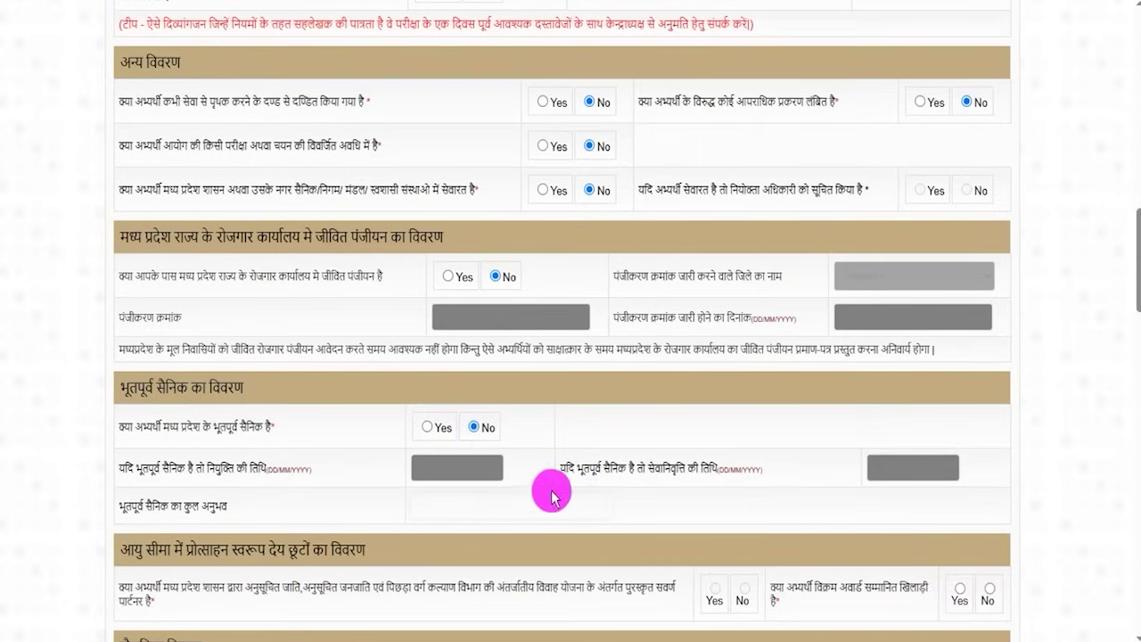
# Highlight the inter-caste marriage scheme question and the Vikram Award question, and answer No for the Vikram Award
pyautogui.scroll(-3, 389, 437)
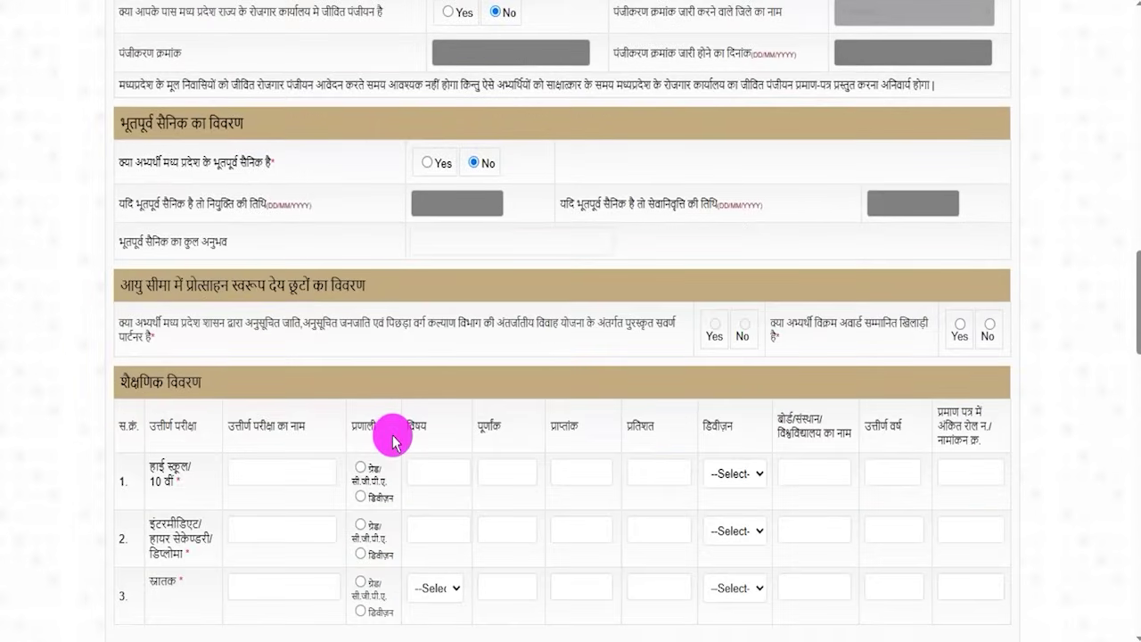
pyautogui.moveTo(219, 322); pyautogui.dragTo(716, 332)
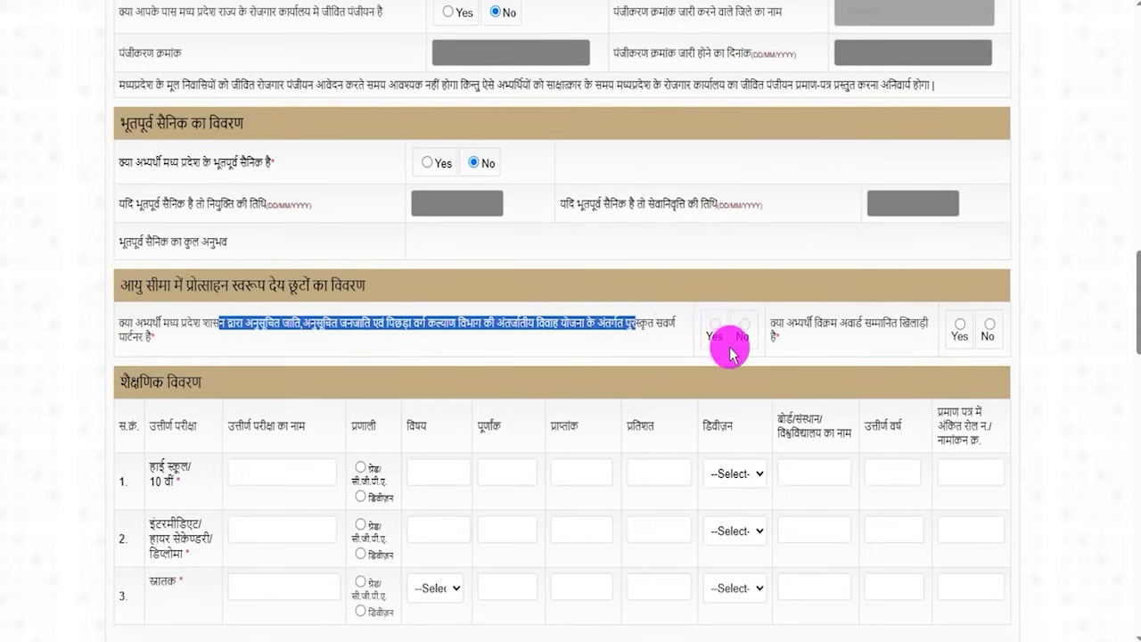
pyautogui.moveTo(788, 323); pyautogui.dragTo(963, 330)
pyautogui.click(963, 330)
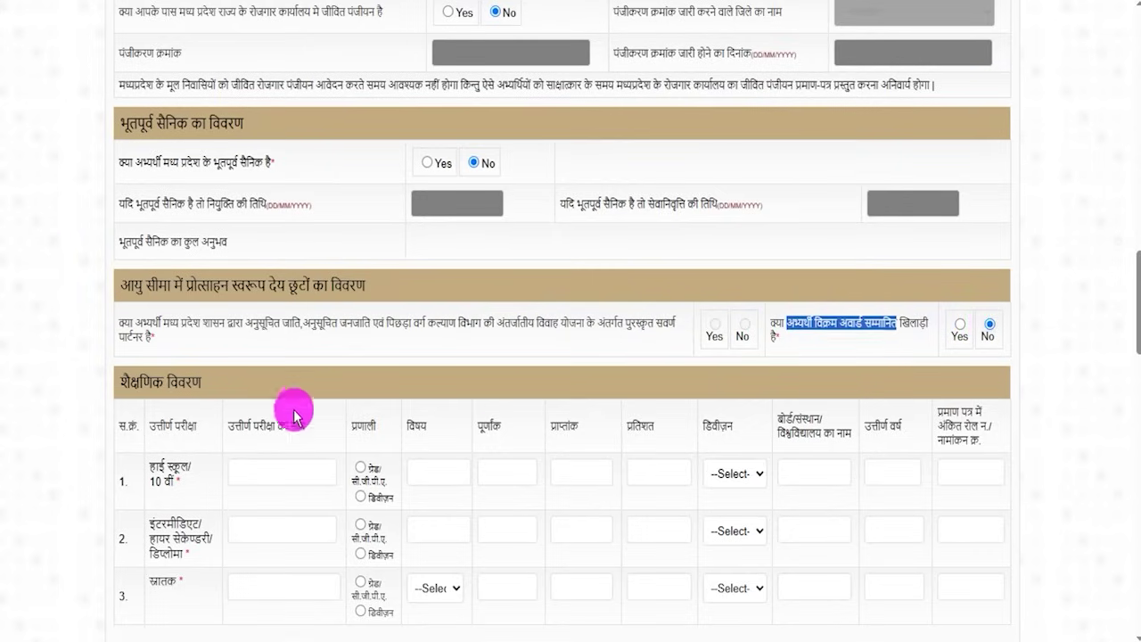
# Highlight the educational details heading, the high school row and the exam name column, and enter 600 as the high school total marks
pyautogui.moveTo(122, 381); pyautogui.dragTo(211, 387)
pyautogui.scroll(-3, 298, 408)
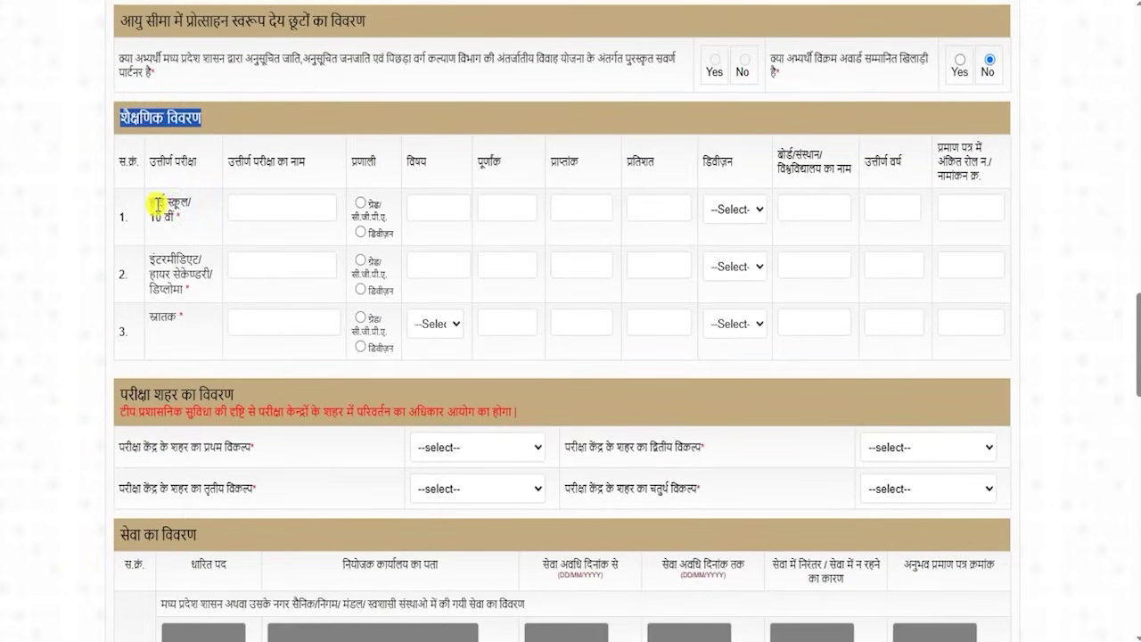
pyautogui.moveTo(158, 204); pyautogui.dragTo(183, 223)
pyautogui.moveTo(249, 162); pyautogui.dragTo(280, 183)
pyautogui.click(269, 211)
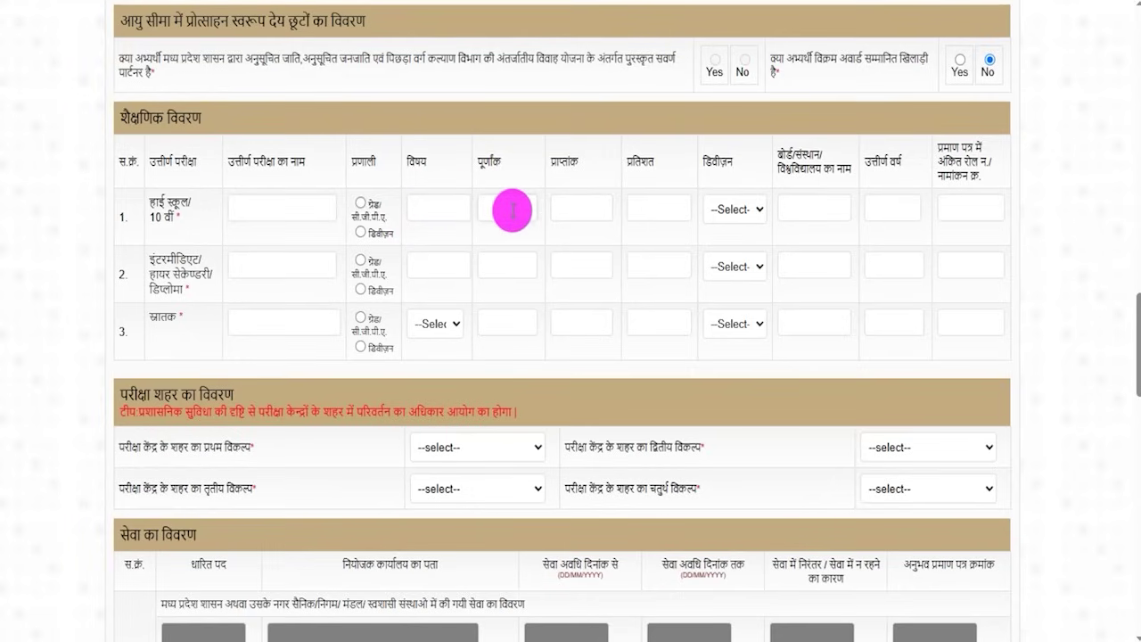
pyautogui.click(577, 214)
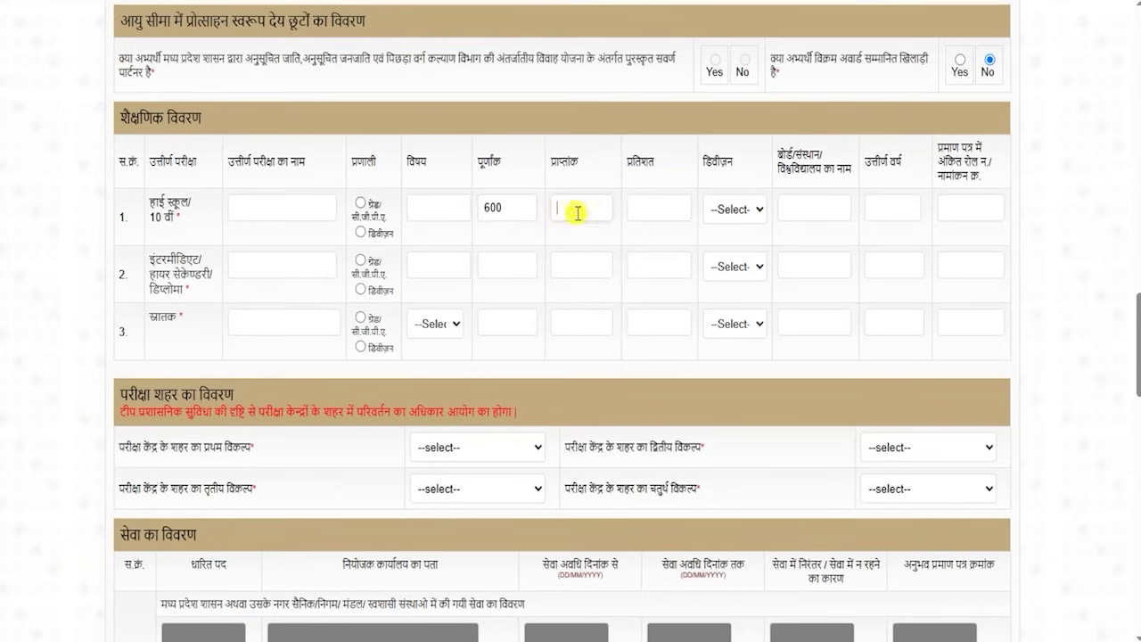
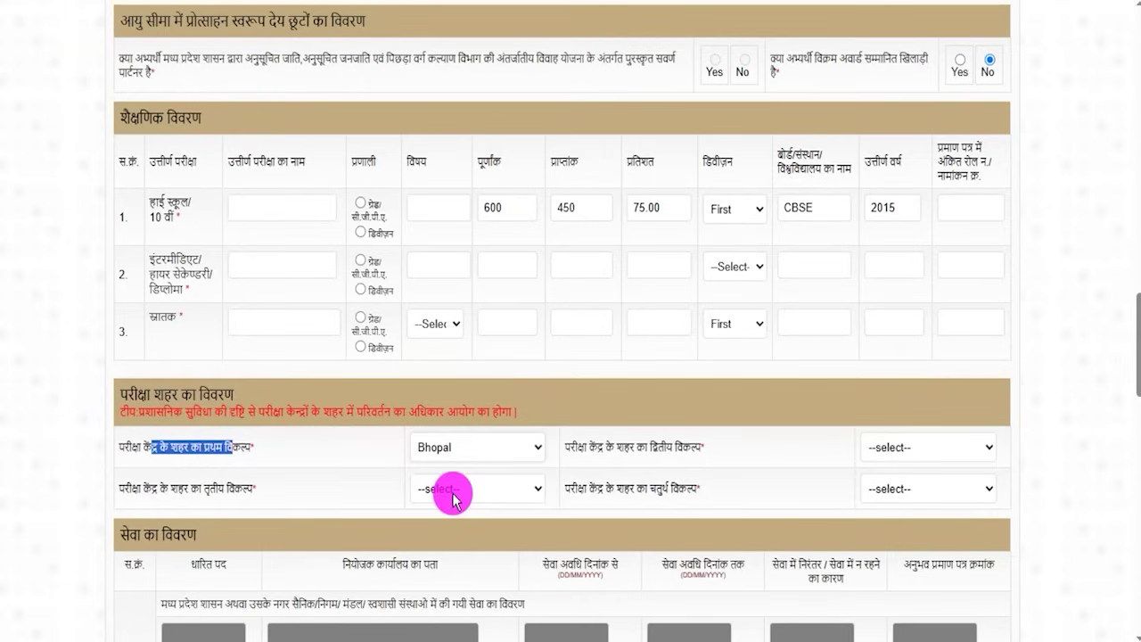
# Choose Gwalior as the third exam city, try Gwalior as the second but switch it to Indore, and choose Jabalpur as the fourth
pyautogui.click(452, 496)
pyautogui.click(446, 550)
pyautogui.click(896, 450)
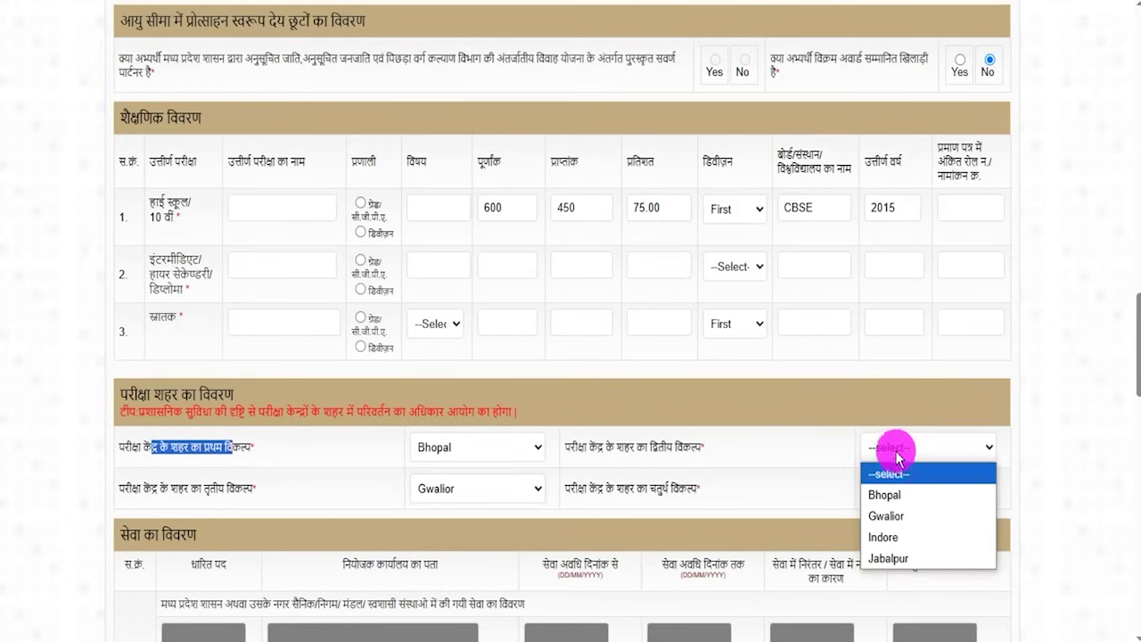
pyautogui.click(881, 517)
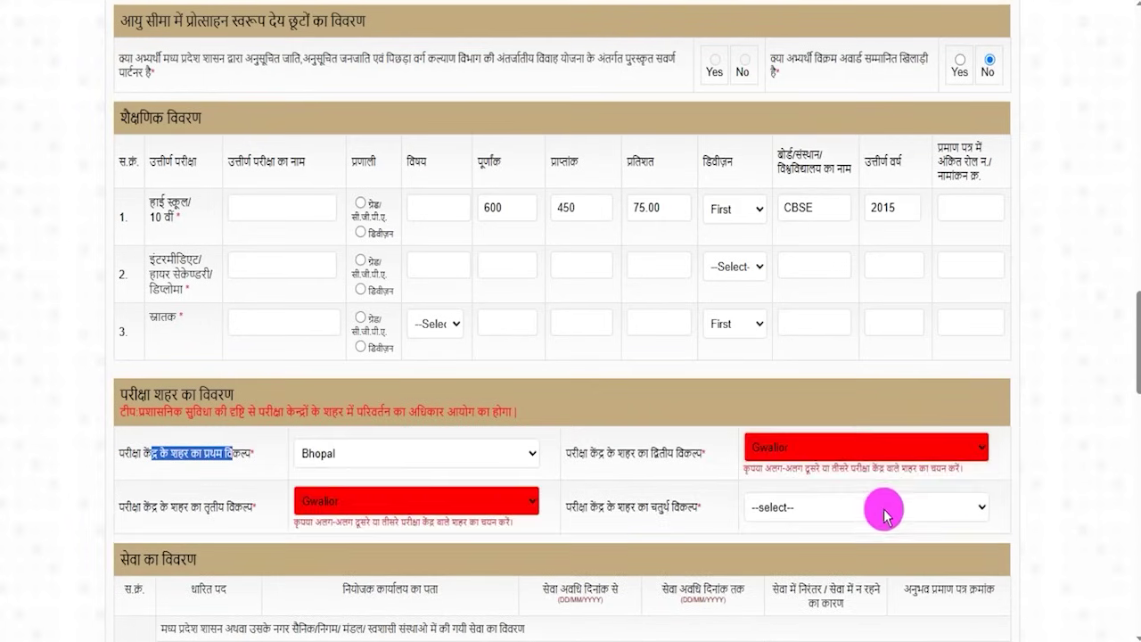
pyautogui.click(858, 450)
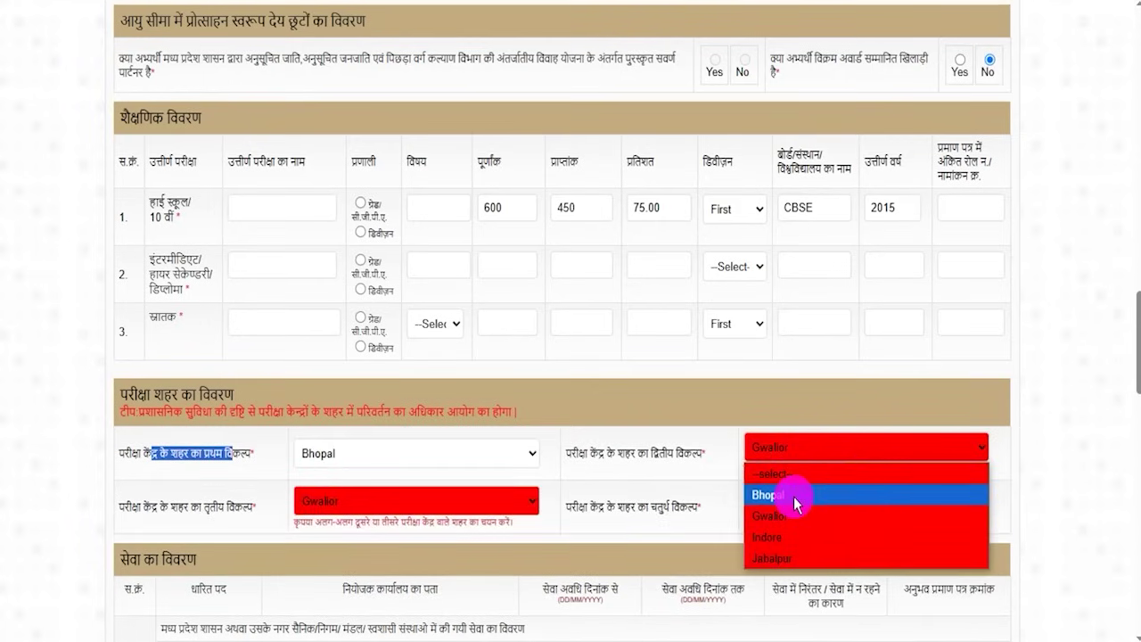
pyautogui.click(790, 538)
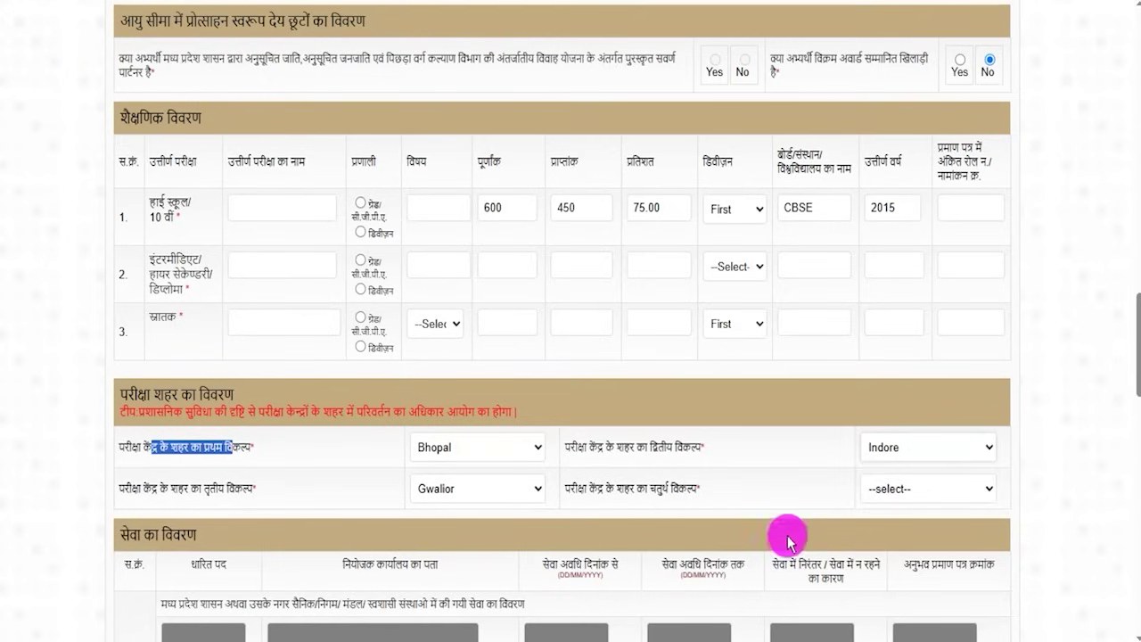
pyautogui.click(887, 489)
pyautogui.click(879, 600)
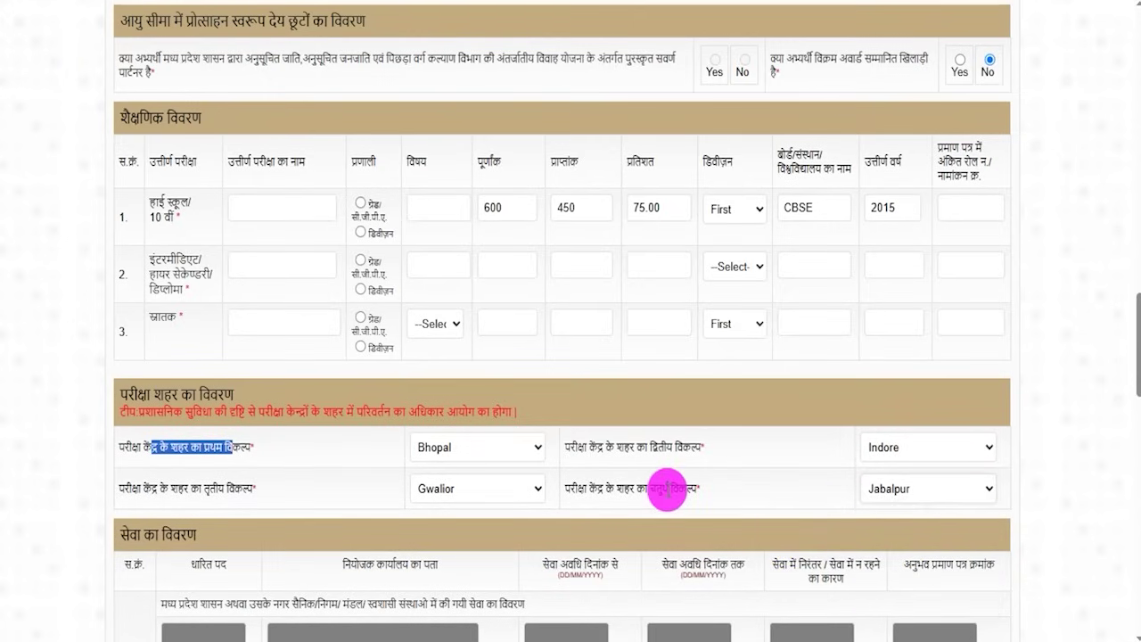
# Highlight the state government service row and the travel allowance question, try Yes for the allowance and answer No
pyautogui.scroll(-3, 368, 462)
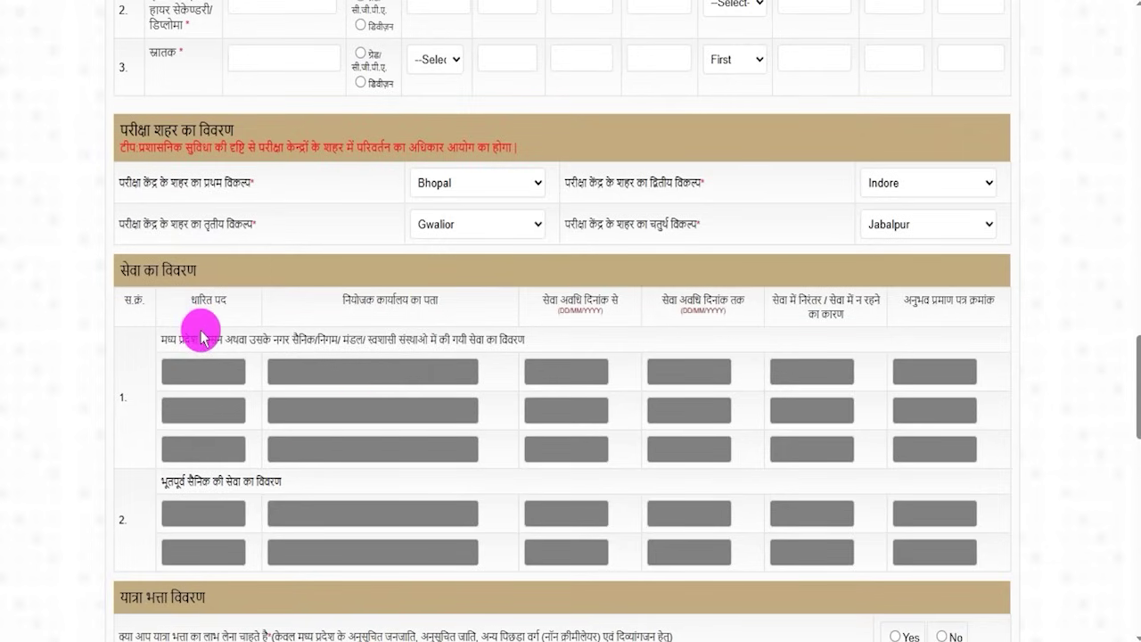
pyautogui.moveTo(200, 336); pyautogui.dragTo(370, 349)
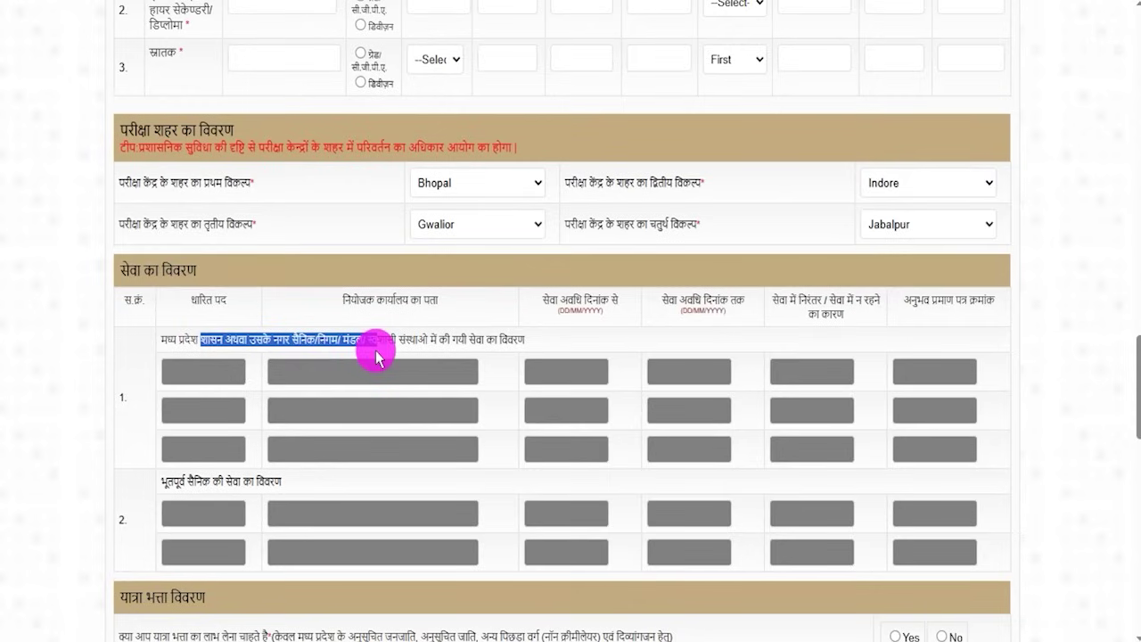
pyautogui.scroll(-3, 376, 352)
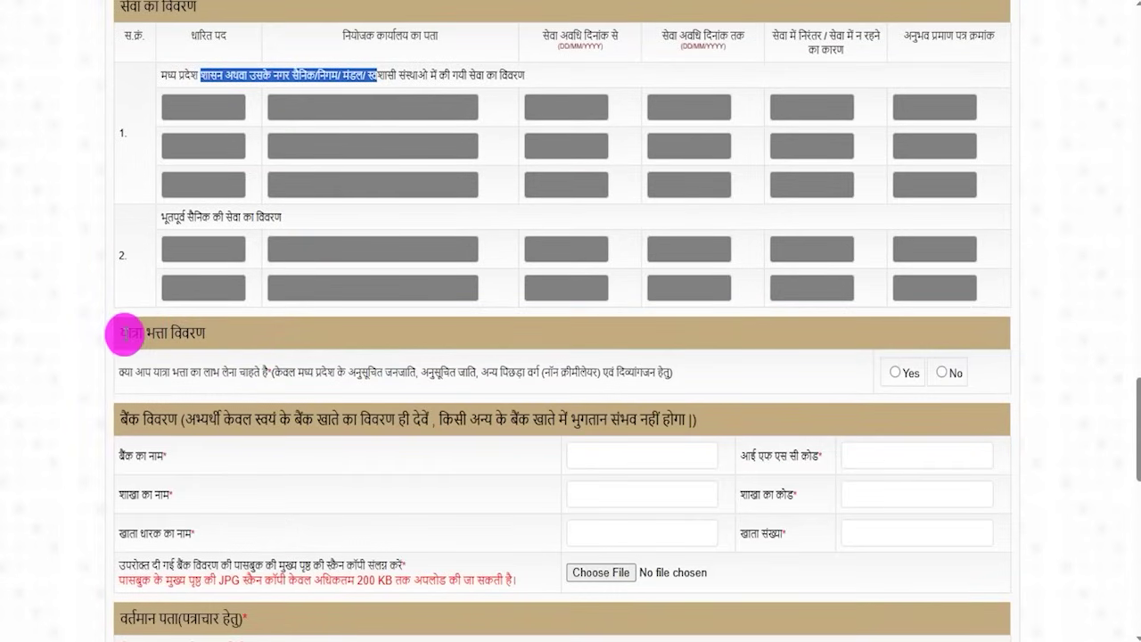
pyautogui.moveTo(153, 371); pyautogui.dragTo(638, 372)
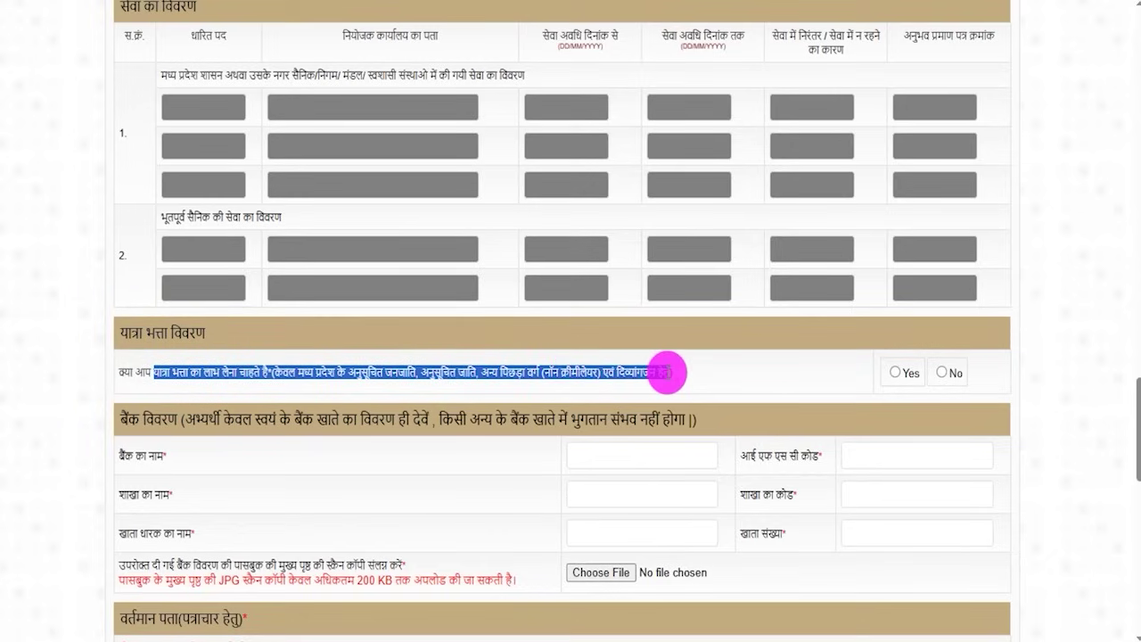
pyautogui.moveTo(660, 370); pyautogui.dragTo(907, 385)
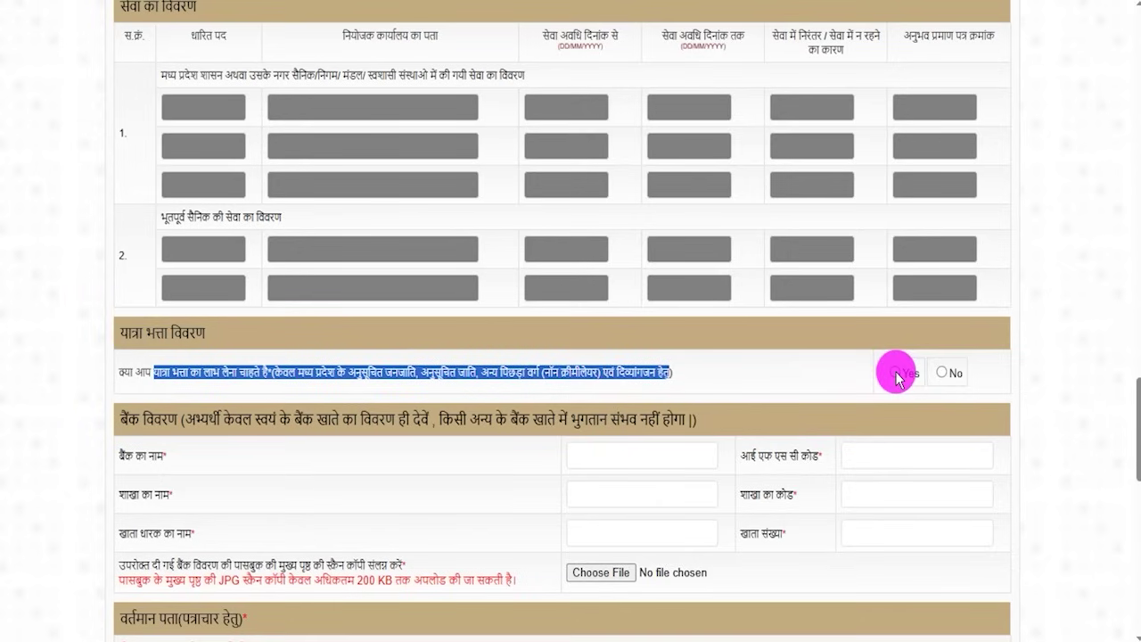
pyautogui.click(895, 373)
pyautogui.click(943, 378)
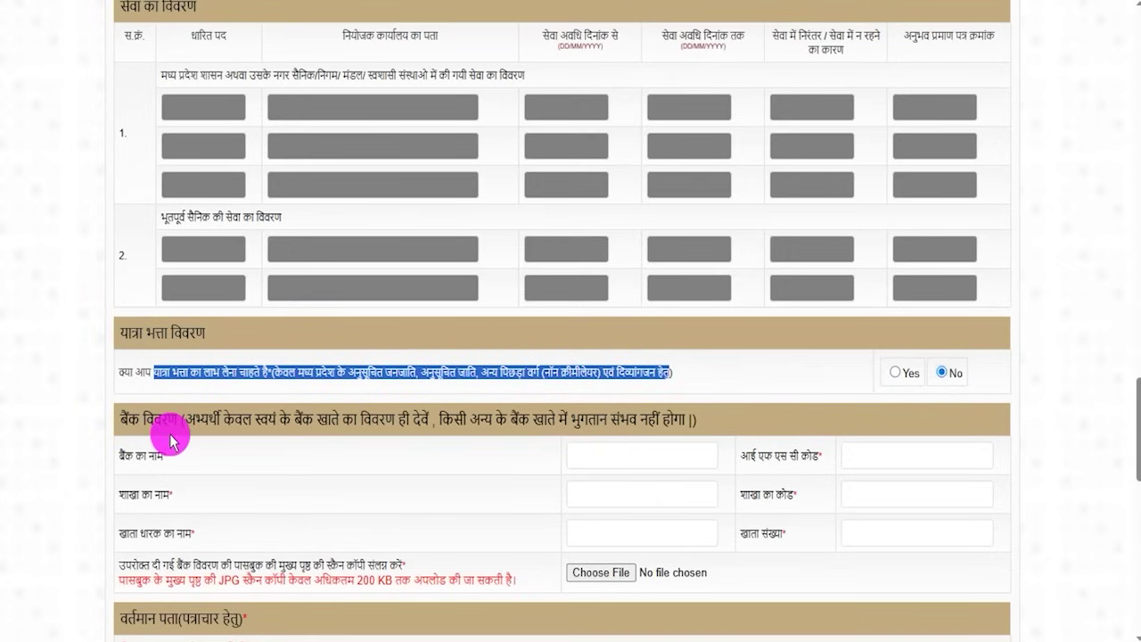
# Review the bank details heading and the bank name, IFSC code, branch name and branch code fields
pyautogui.moveTo(135, 419); pyautogui.dragTo(542, 377)
pyautogui.scroll(-1, 147, 349)
pyautogui.click(624, 375)
pyautogui.moveTo(756, 371); pyautogui.dragTo(848, 367)
pyautogui.click(864, 364)
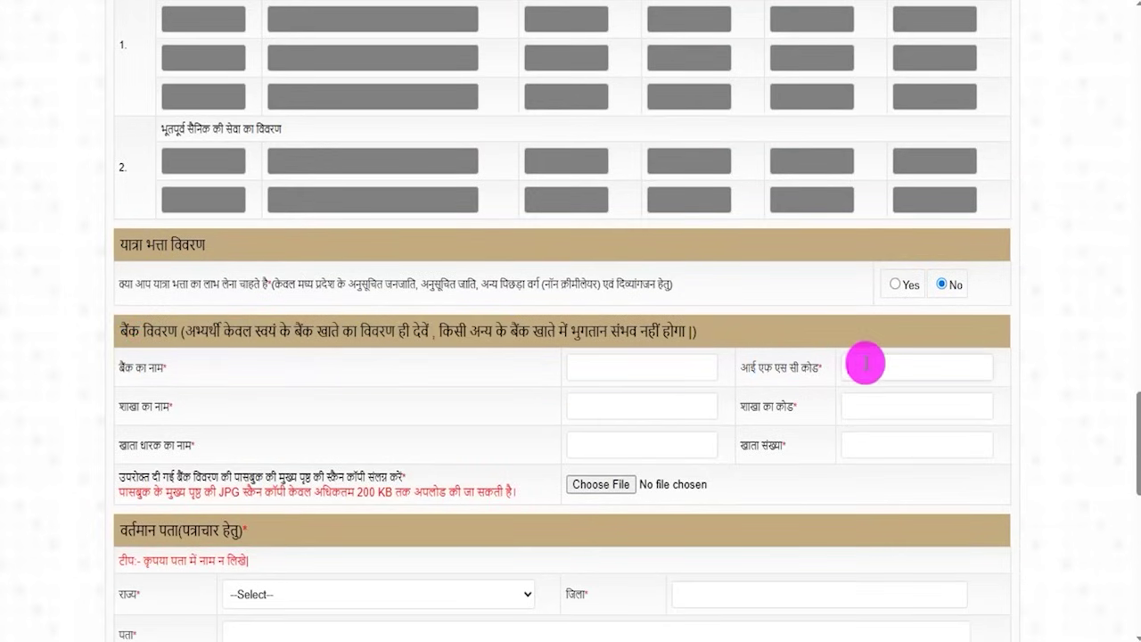
pyautogui.moveTo(121, 406); pyautogui.dragTo(185, 400)
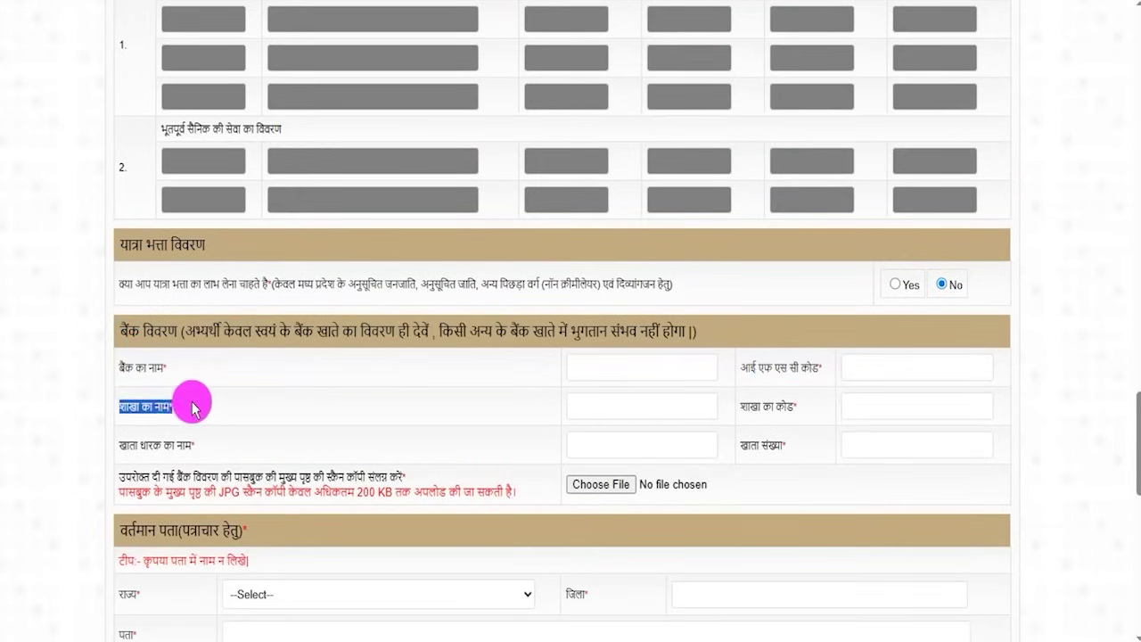
pyautogui.click(654, 408)
pyautogui.moveTo(774, 406); pyautogui.dragTo(845, 406)
pyautogui.click(847, 407)
# Review the account holder name and account number fields, and highlight the passbook scan instructions about a JPG up to 200 KB
pyautogui.moveTo(140, 443); pyautogui.dragTo(423, 438)
pyautogui.click(637, 446)
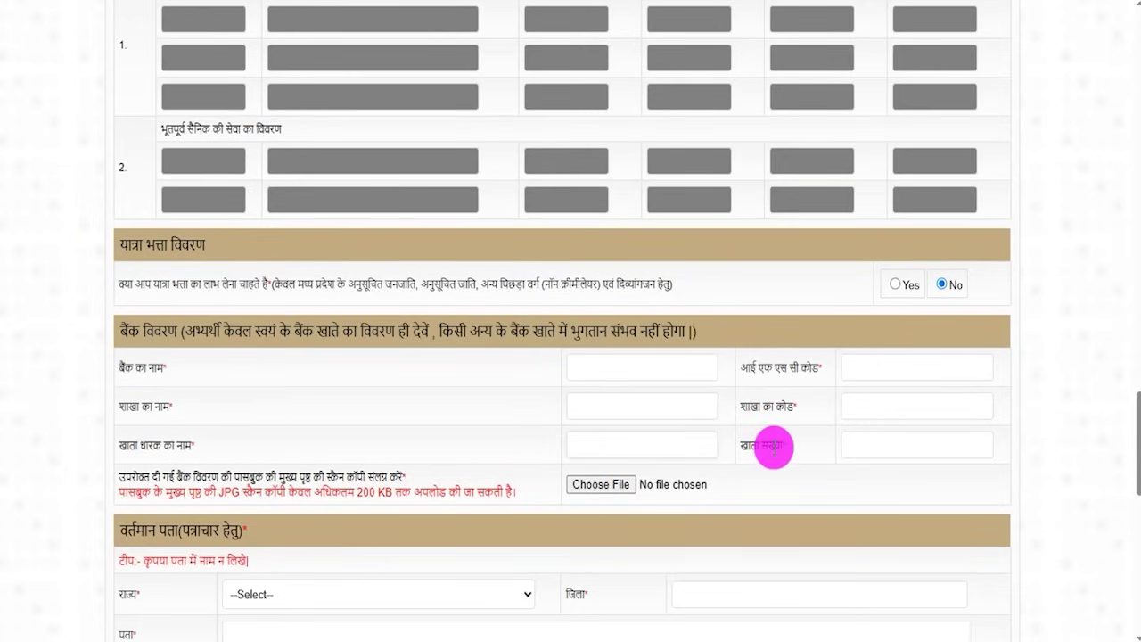
pyautogui.click(860, 447)
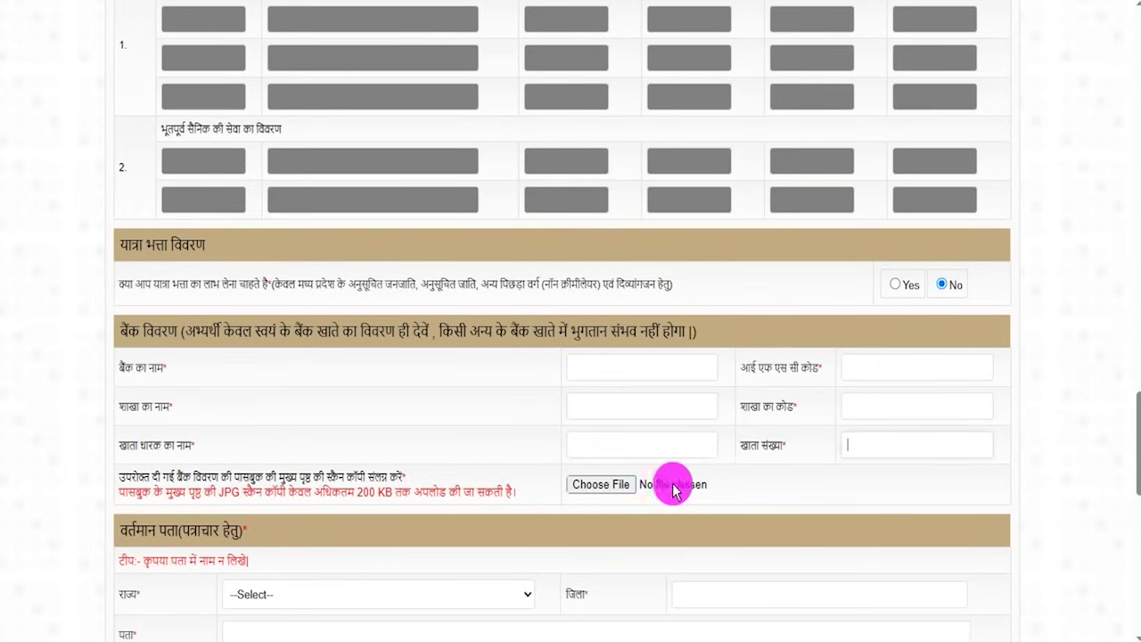
pyautogui.moveTo(222, 476); pyautogui.dragTo(399, 473)
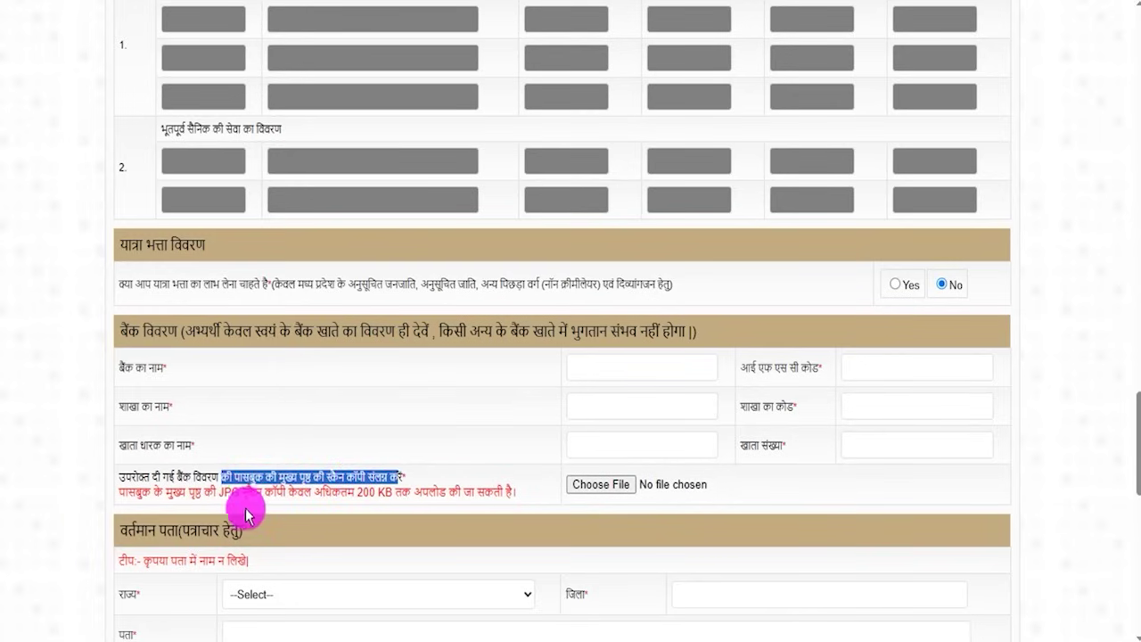
pyautogui.moveTo(220, 492); pyautogui.dragTo(504, 495)
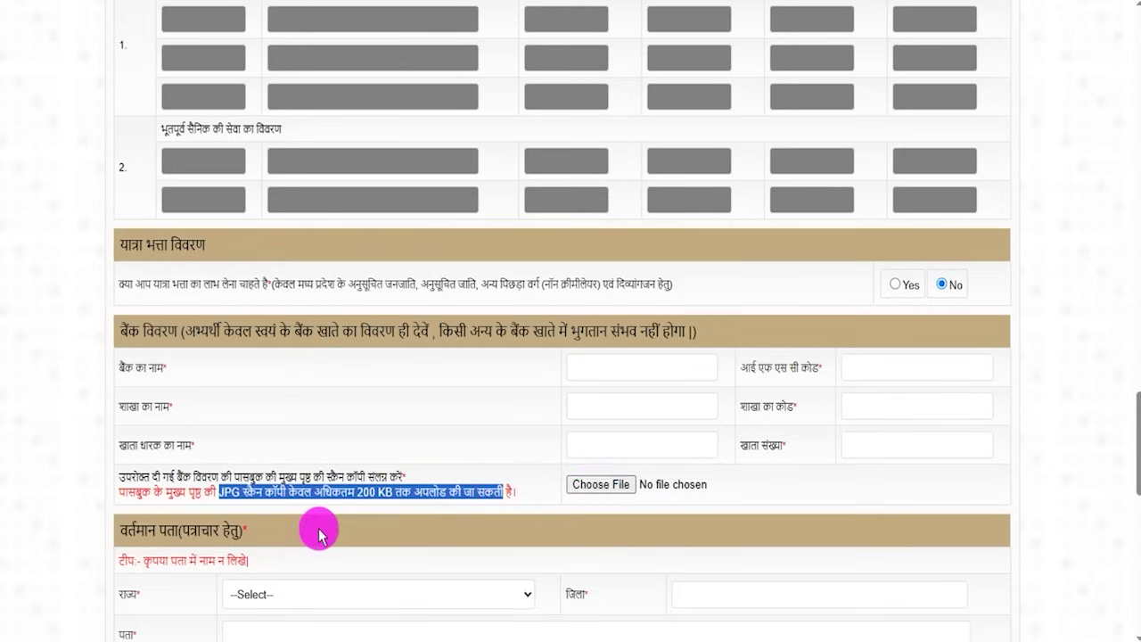
# Review the current address section: highlight its heading, view the state list, and visit the district, address, PIN code and landmark fields
pyautogui.scroll(-3, 323, 512)
pyautogui.click(129, 264)
pyautogui.moveTo(129, 264); pyautogui.dragTo(236, 267)
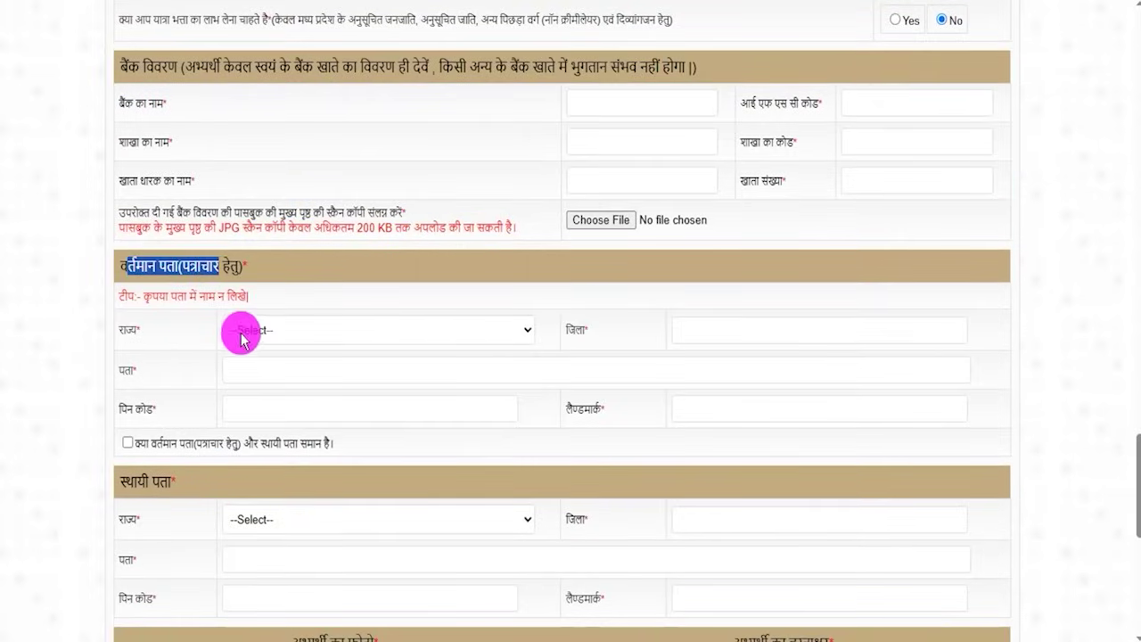
pyautogui.click(293, 331)
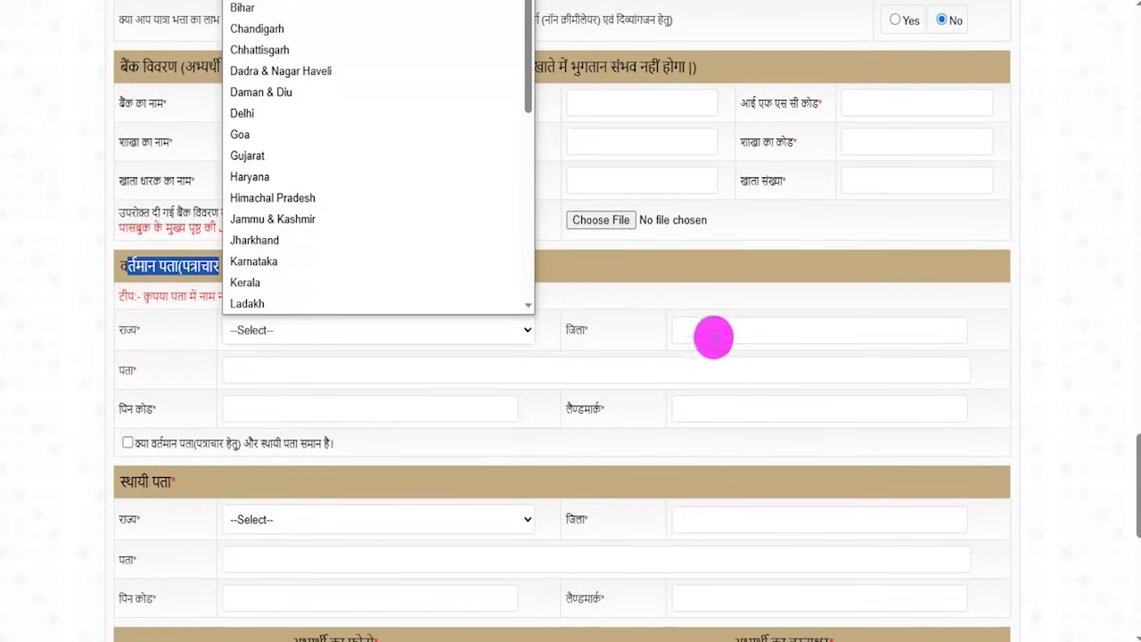
pyautogui.click(713, 331)
pyautogui.click(377, 371)
pyautogui.click(371, 409)
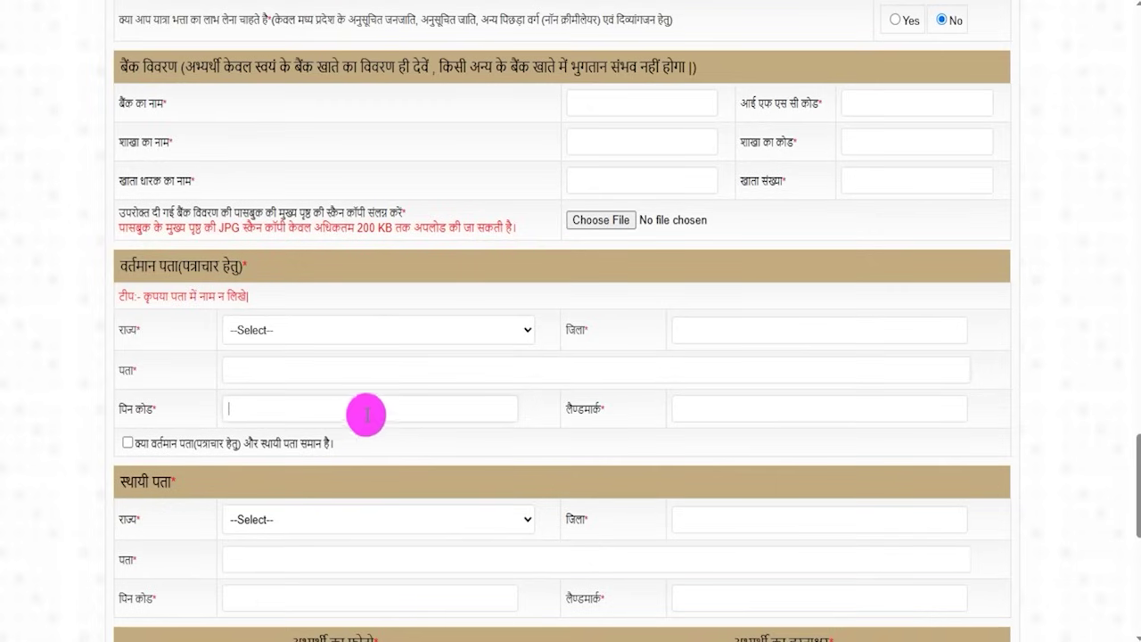
pyautogui.click(705, 413)
# Highlight the permanent address and current address headings to compare the two sections
pyautogui.moveTo(138, 478); pyautogui.dragTo(179, 482)
pyautogui.scroll(-1, 182, 481)
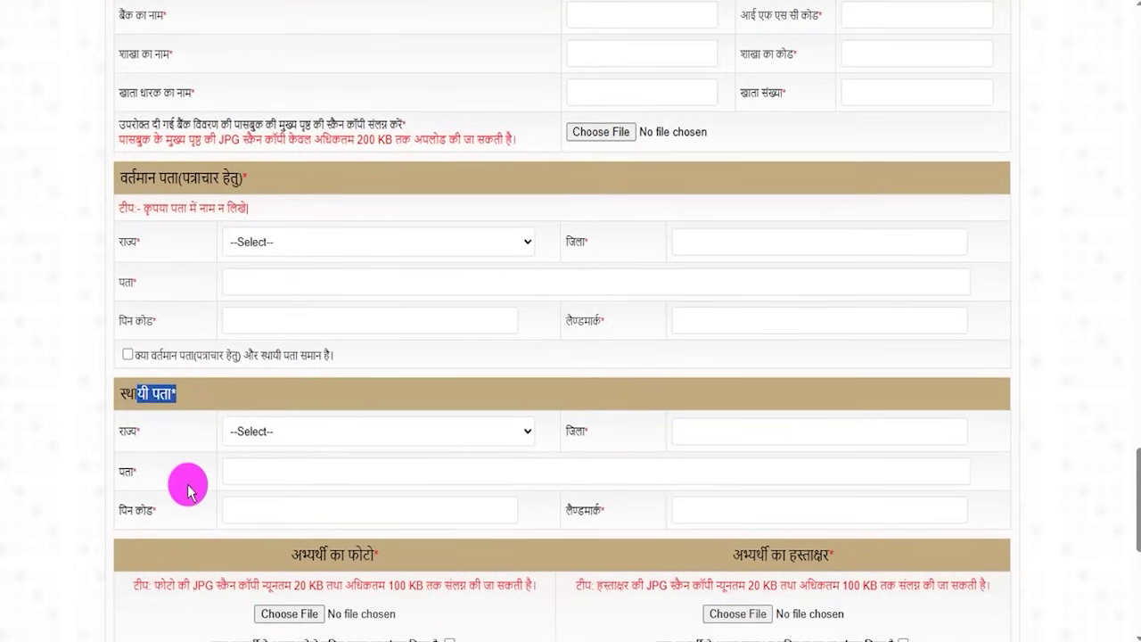
pyautogui.moveTo(127, 179); pyautogui.dragTo(170, 169)
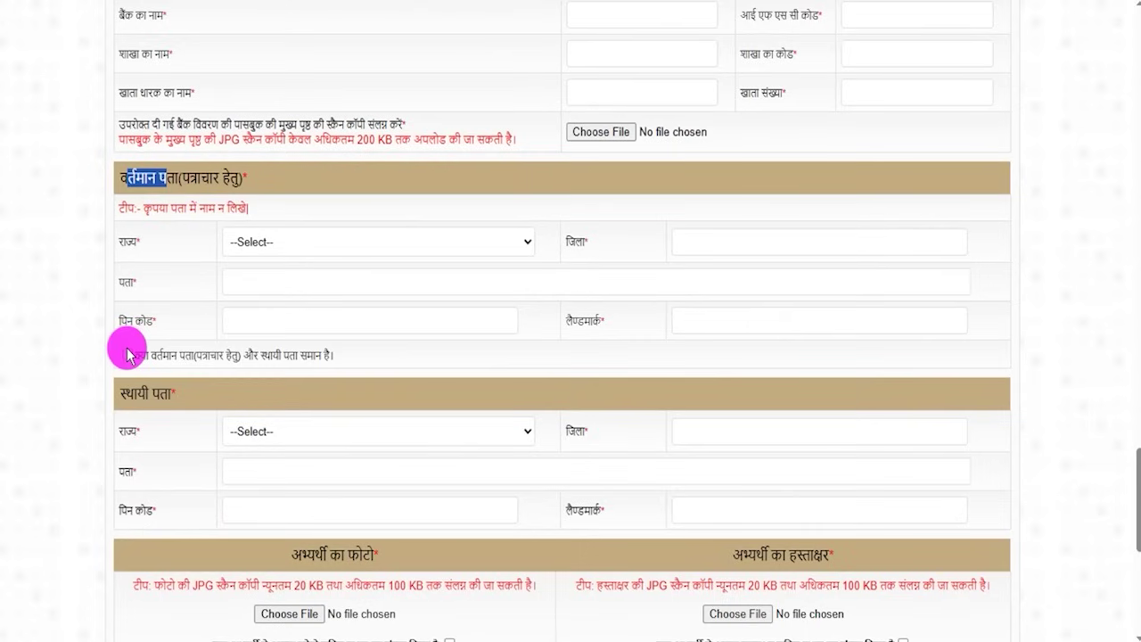
pyautogui.click(122, 390)
pyautogui.moveTo(137, 393); pyautogui.dragTo(159, 395)
pyautogui.moveTo(115, 179); pyautogui.dragTo(183, 178)
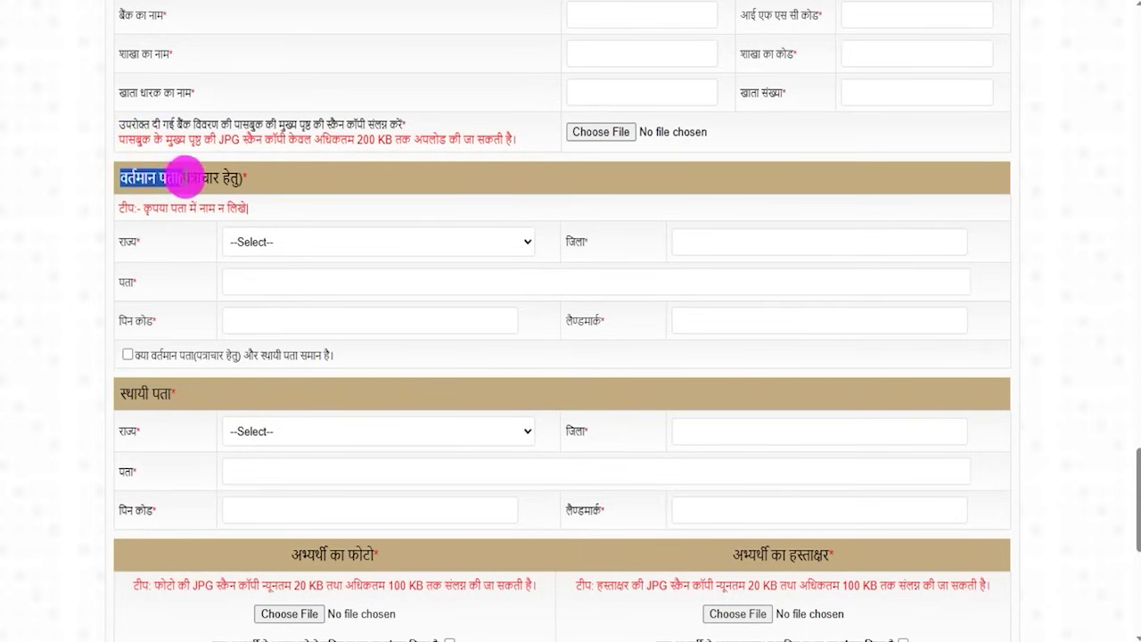
# Review the candidate photo and signature sections, highlighting their headings and the JPG scan instructions with a 20 KB to 100 KB size range
pyautogui.scroll(-3, 389, 459)
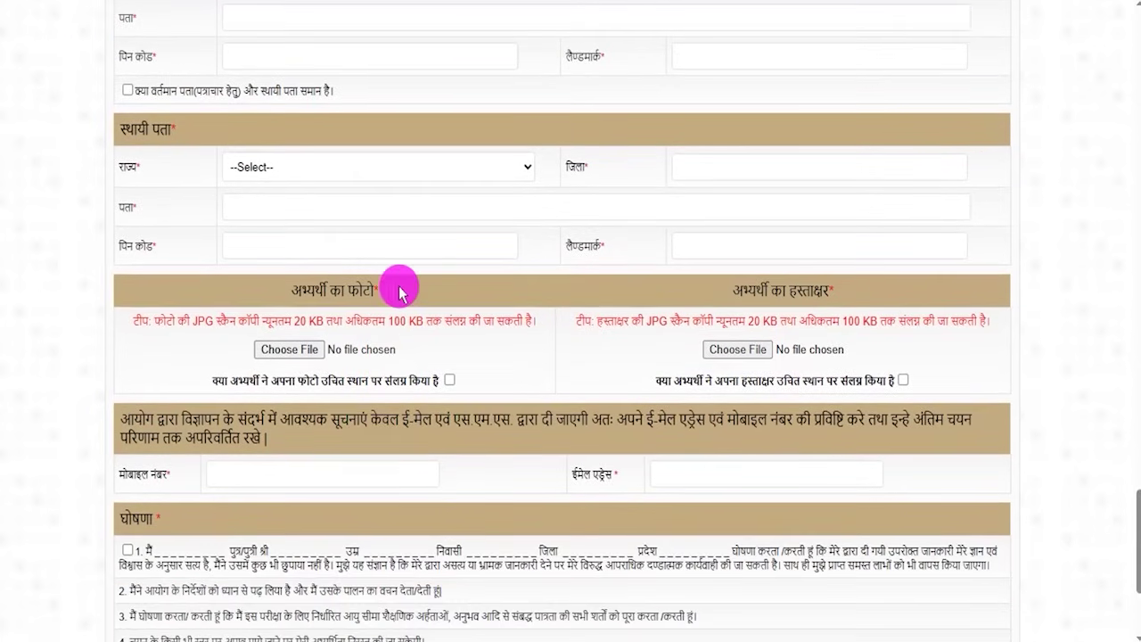
pyautogui.moveTo(287, 289); pyautogui.dragTo(378, 290)
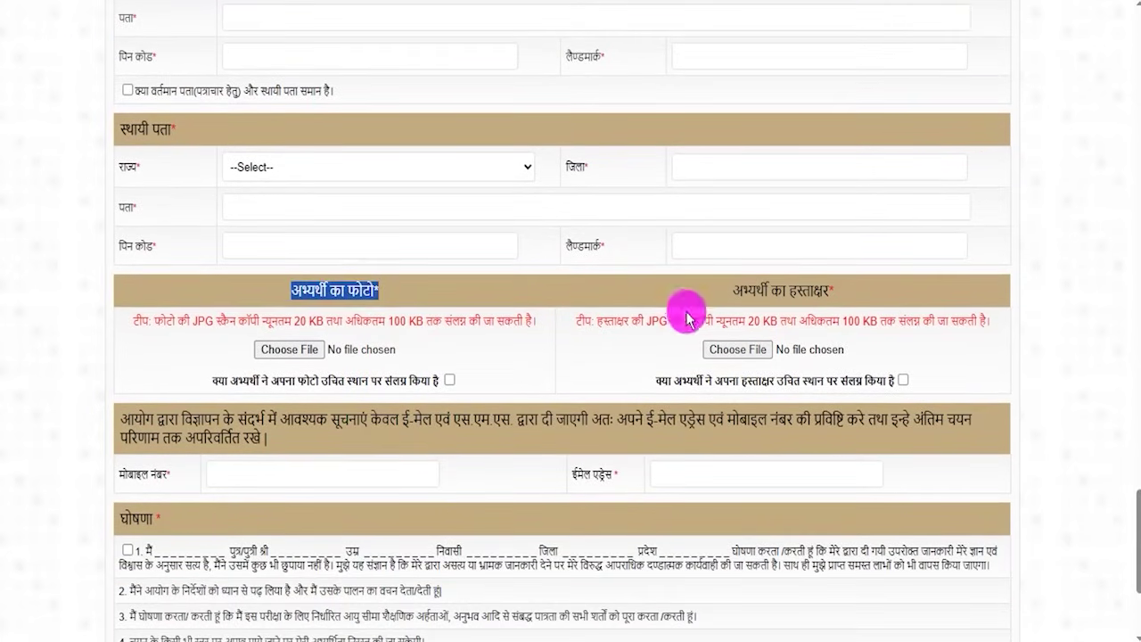
pyautogui.moveTo(770, 291); pyautogui.dragTo(831, 287)
pyautogui.scroll(-2, 613, 308)
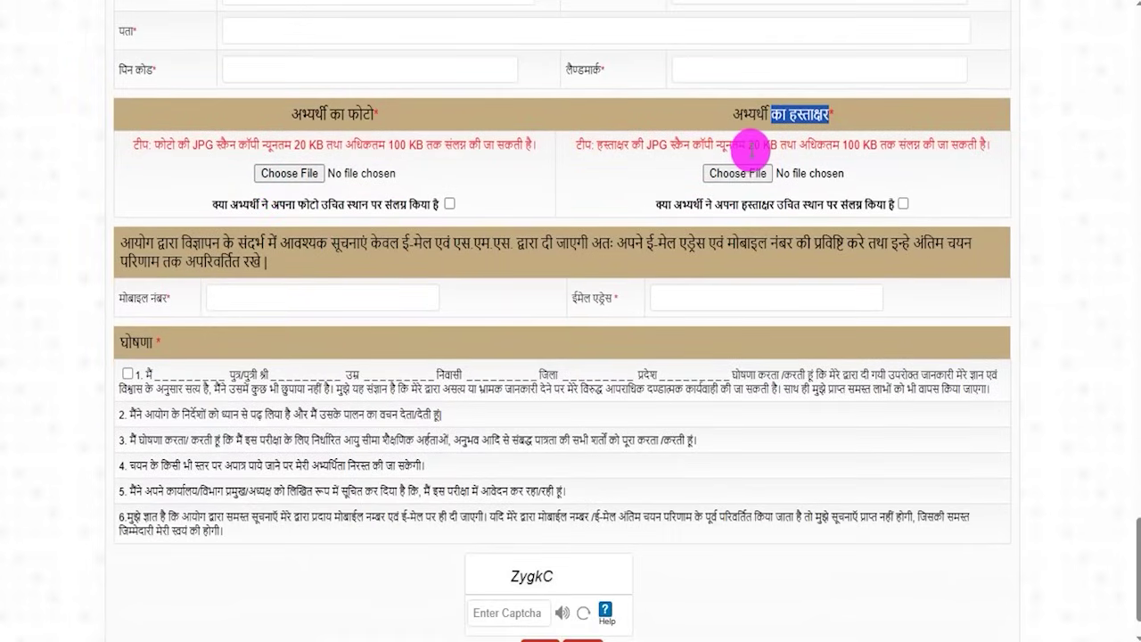
pyautogui.moveTo(749, 145); pyautogui.dragTo(896, 147)
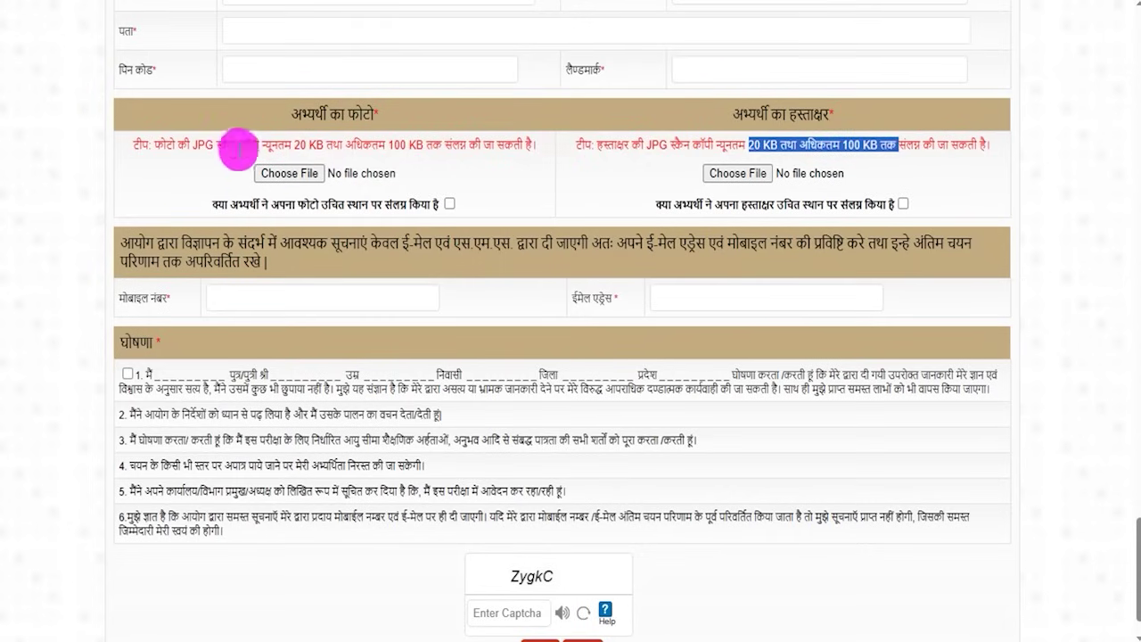
pyautogui.moveTo(214, 143); pyautogui.dragTo(254, 145)
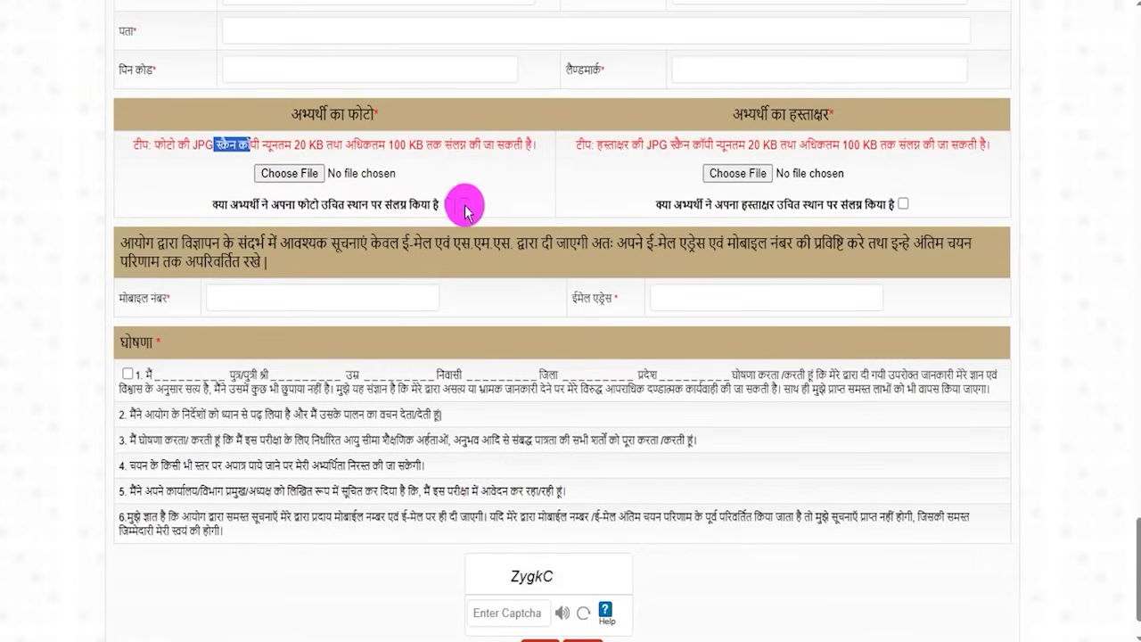
# Tick the confirmations that the signature and photo are attached, and visit the mobile number and email address fields
pyautogui.click(898, 207)
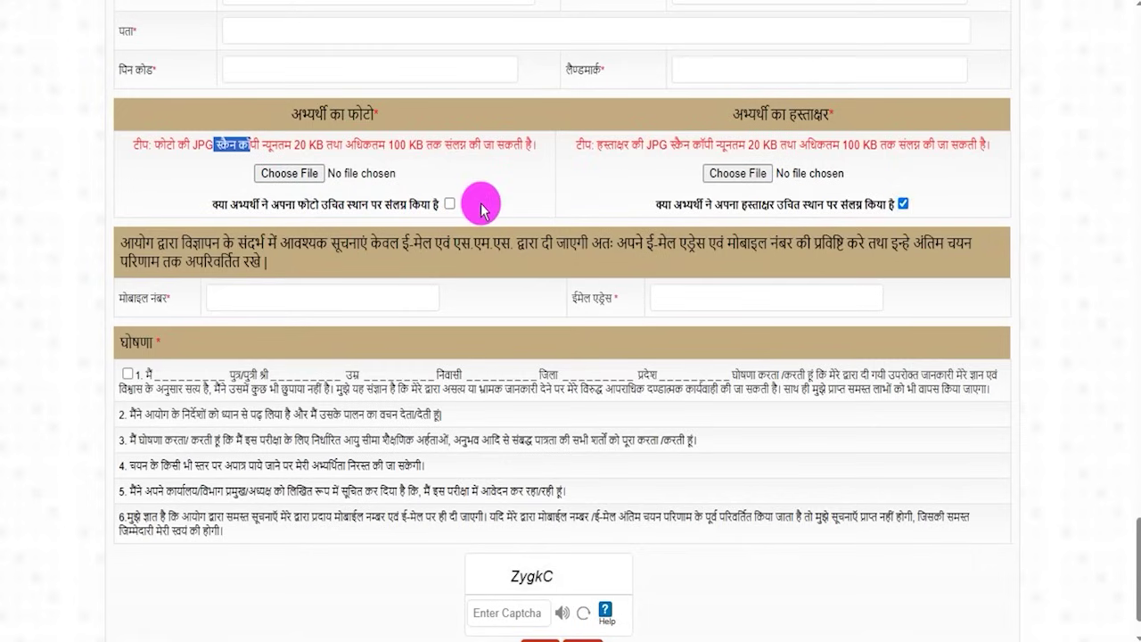
pyautogui.click(450, 205)
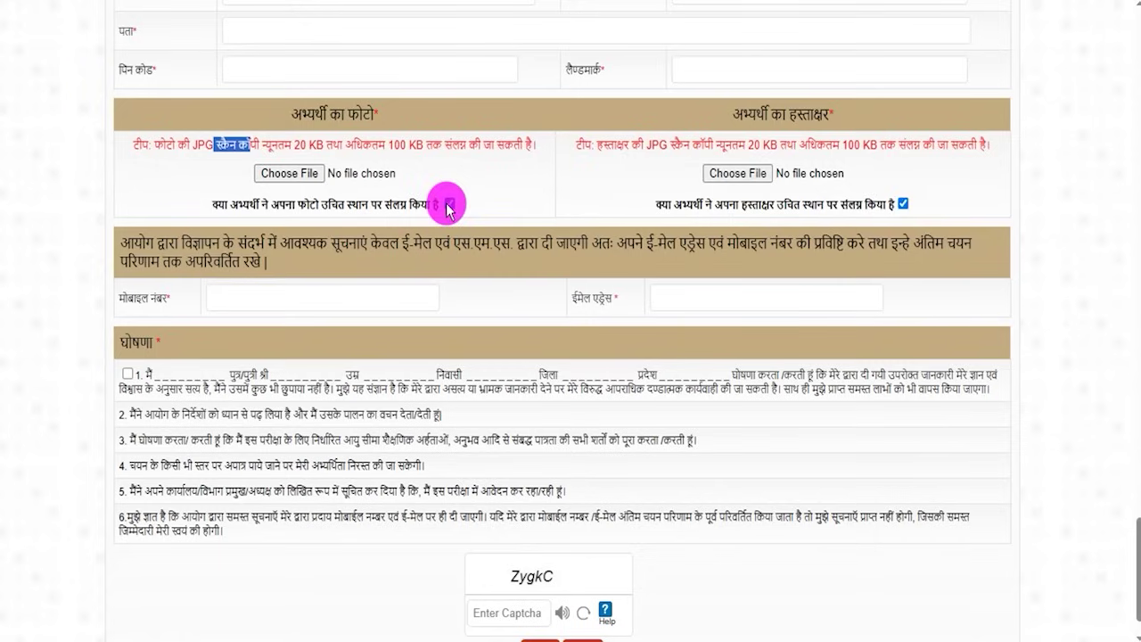
pyautogui.click(226, 301)
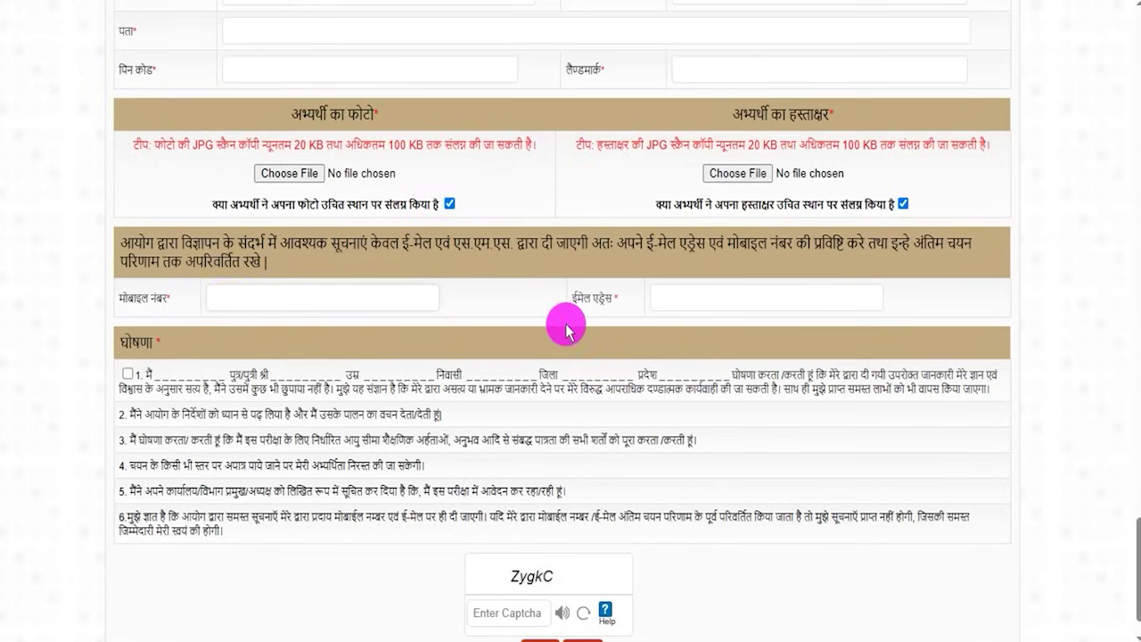
pyautogui.click(695, 297)
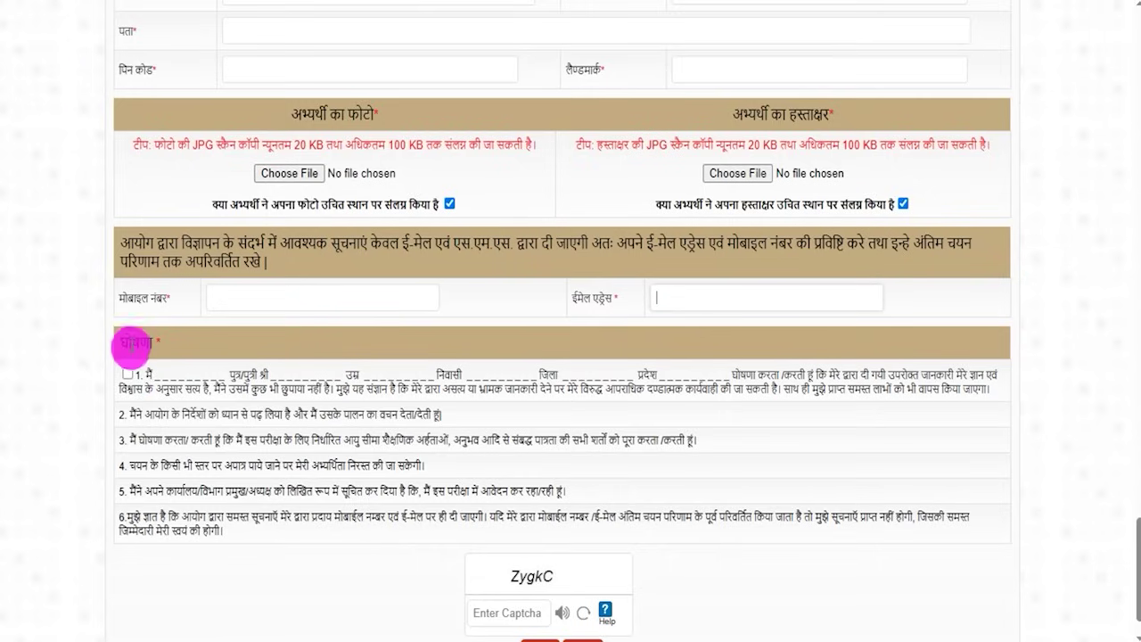
# Accept the declaration, review the captcha field and mark the Next option with a drawn pointer
pyautogui.click(128, 374)
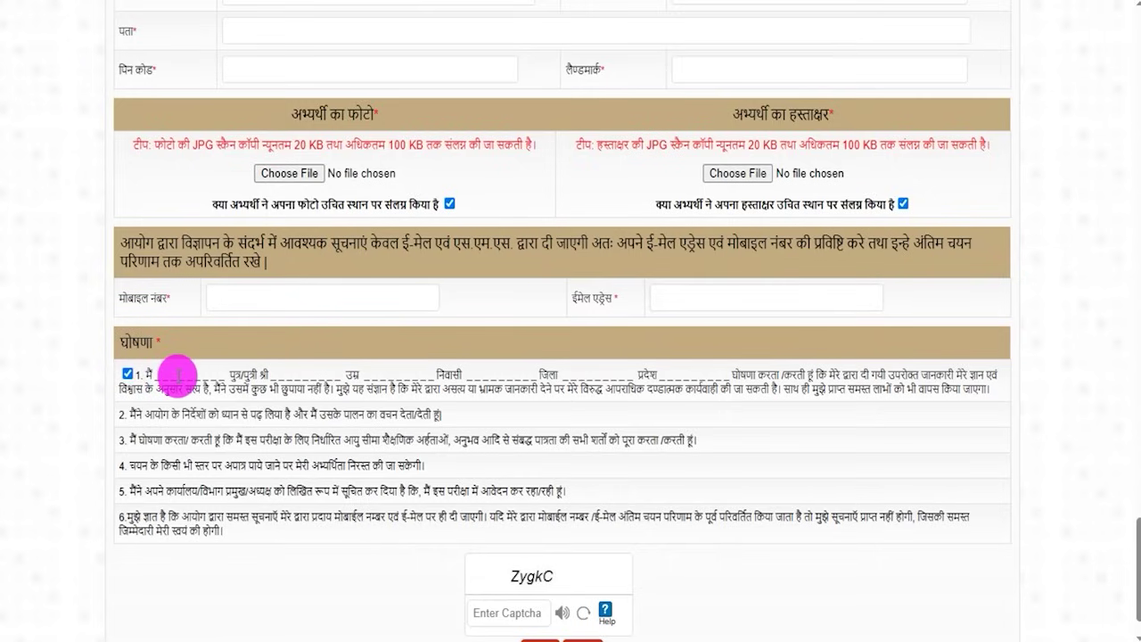
pyautogui.scroll(-1, 403, 438)
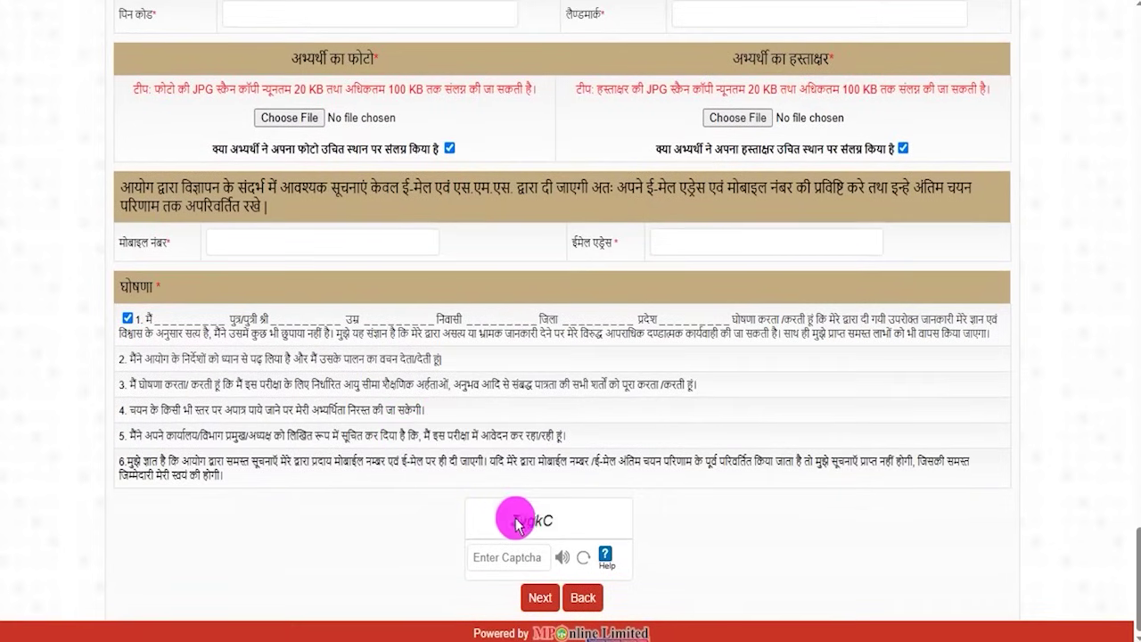
pyautogui.click(515, 558)
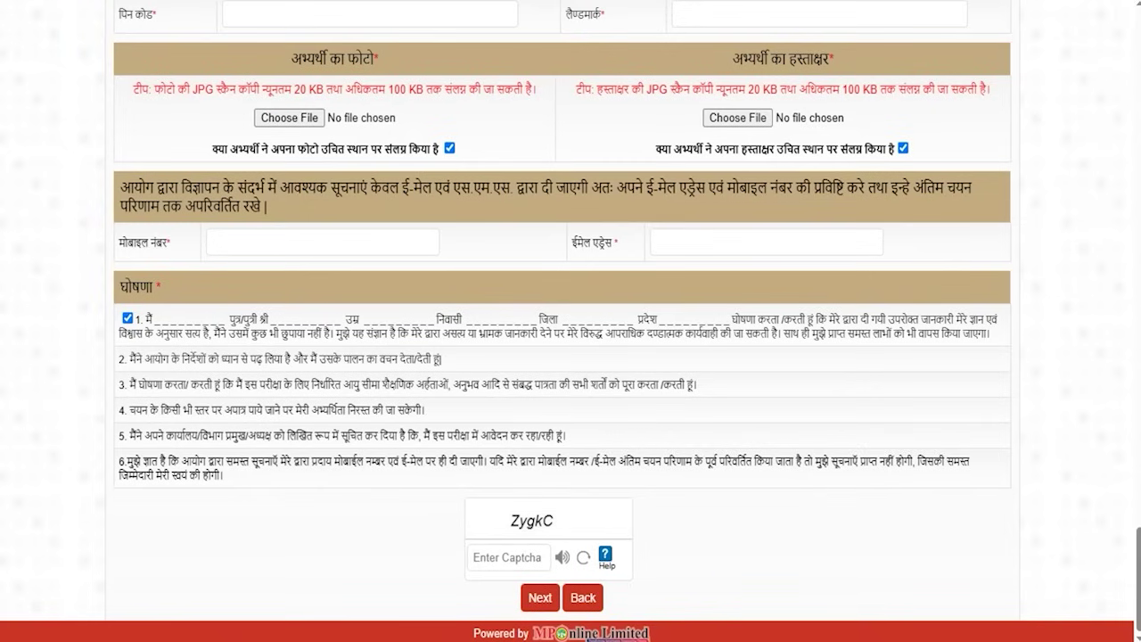
pyautogui.moveTo(306, 594); pyautogui.dragTo(510, 598)
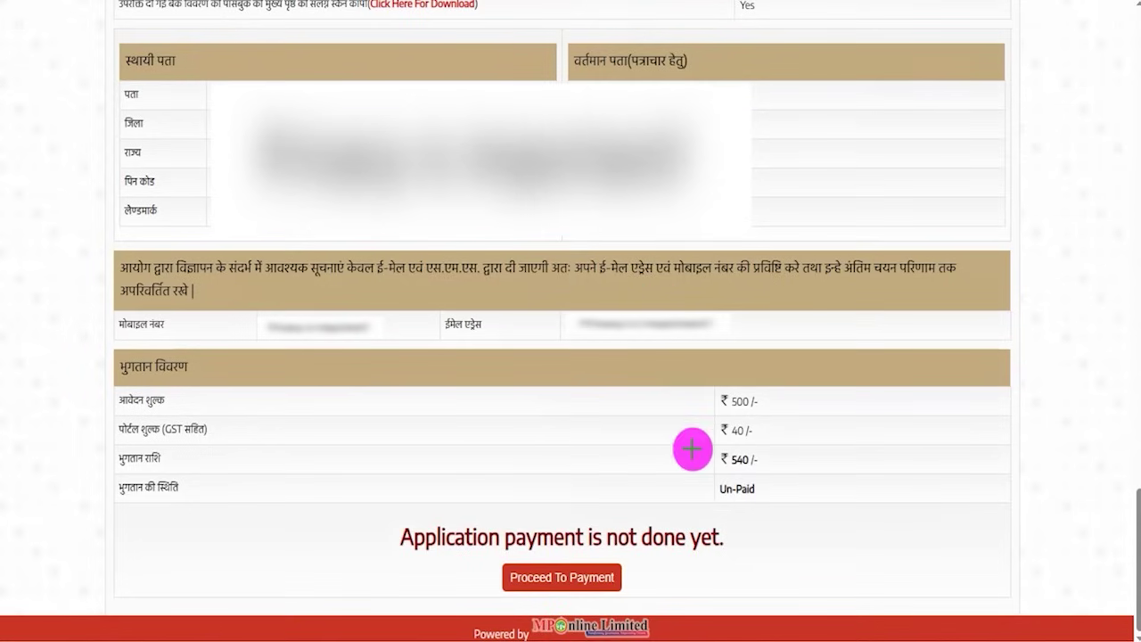
# Mark the Proceed To Payment option on the application summary and choose Paytm under UPI as the payment method
pyautogui.moveTo(816, 553); pyautogui.dragTo(627, 575)
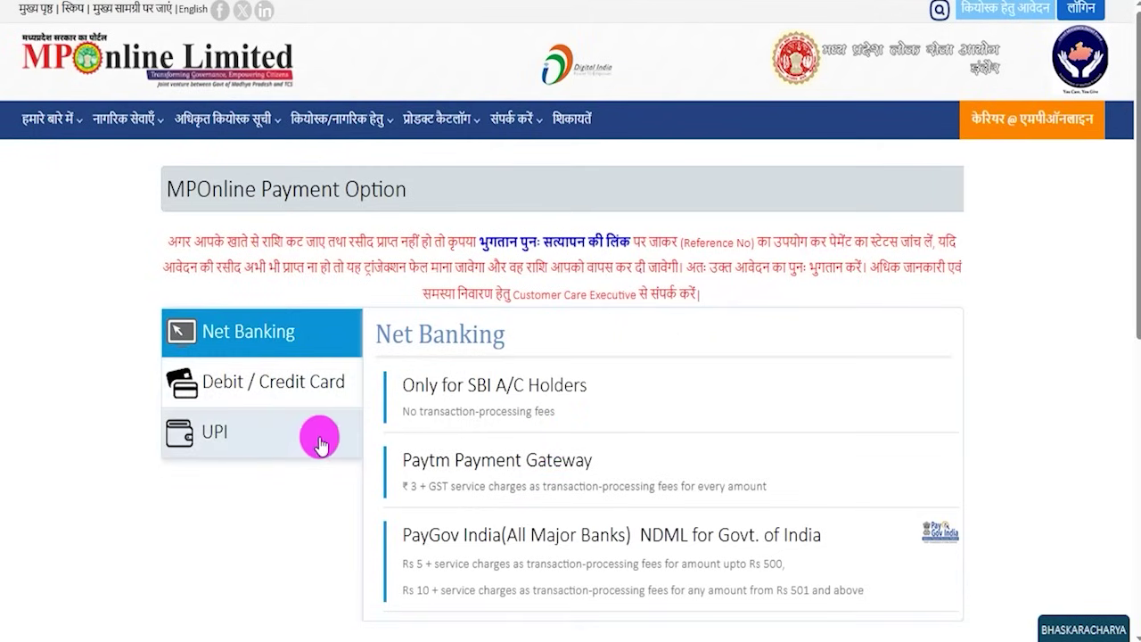
pyautogui.click(224, 433)
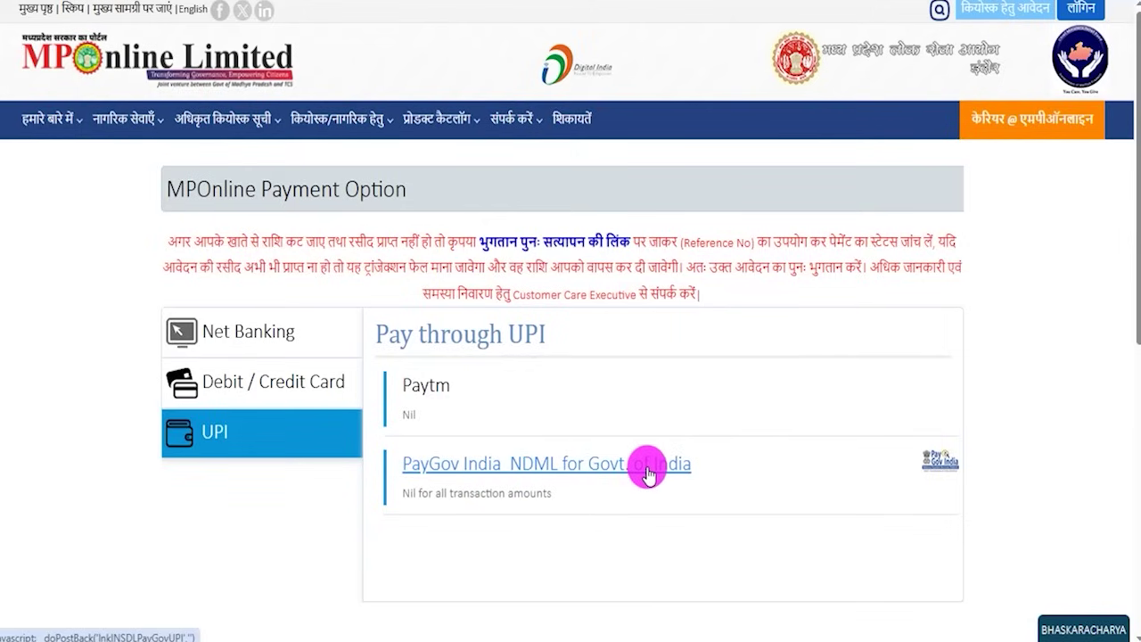
pyautogui.click(419, 392)
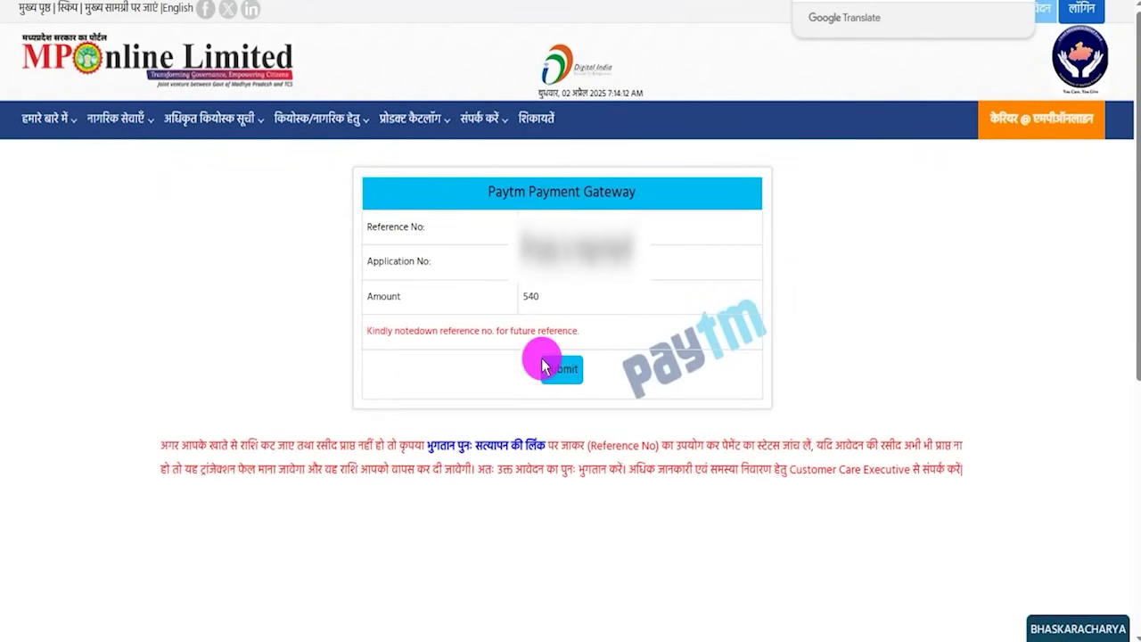
# Switch to the notification page and highlight the application fees for General and other-state candidates and for OBC/EWS/SC/ST/PWD candidates
pyautogui.moveTo(548, 304); pyautogui.dragTo(531, 315)
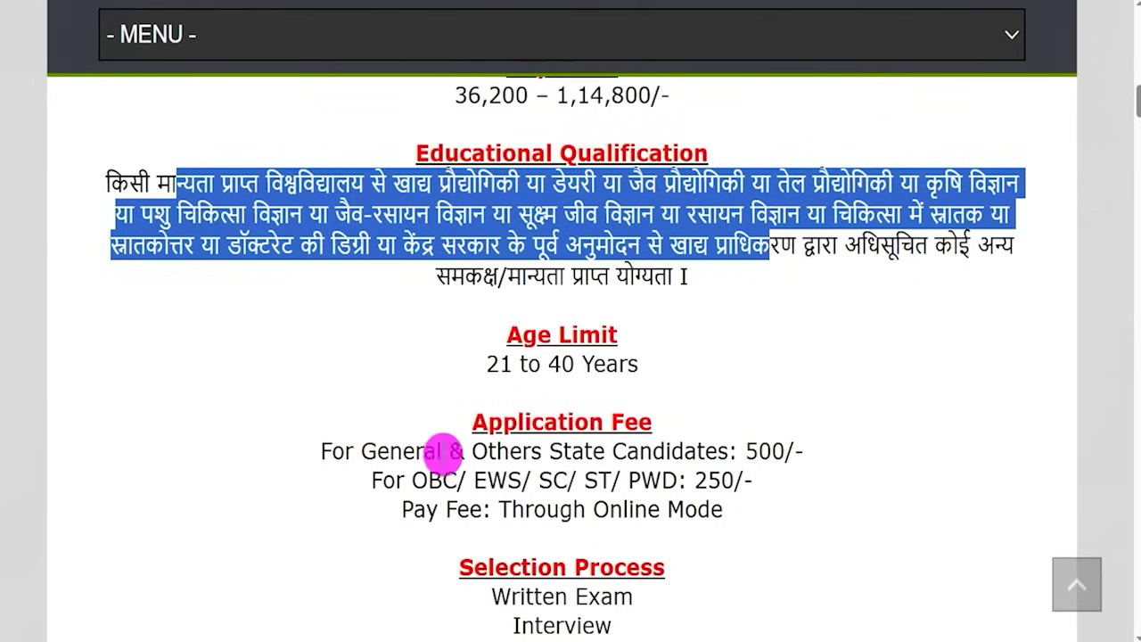
pyautogui.moveTo(403, 451); pyautogui.dragTo(730, 446)
pyautogui.doubleClick(759, 452)
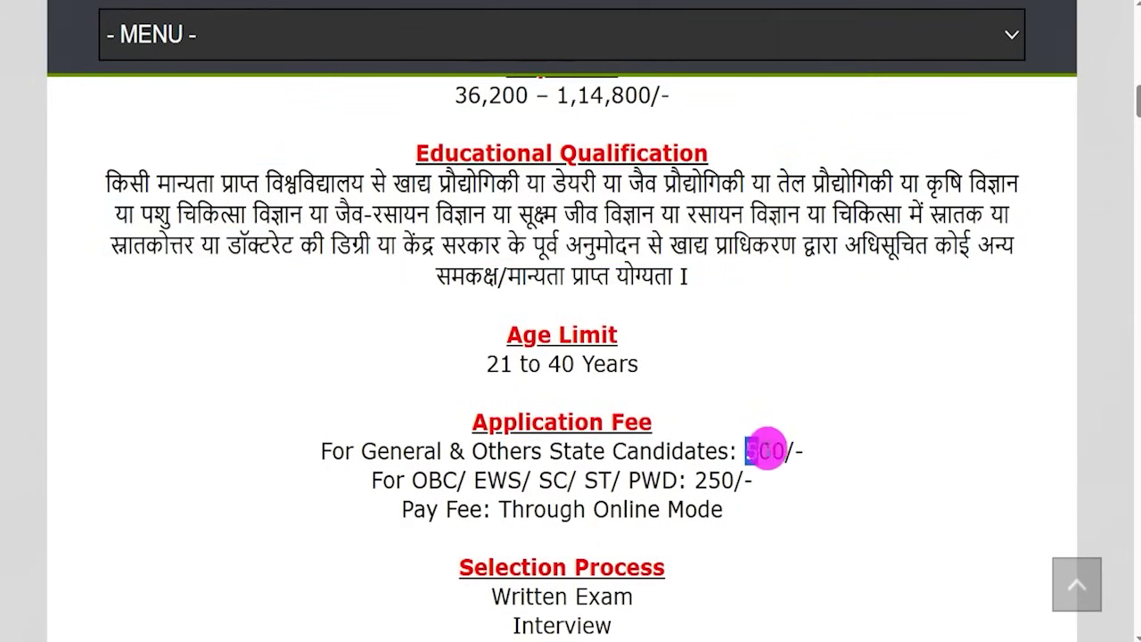
pyautogui.moveTo(428, 480); pyautogui.dragTo(670, 477)
pyautogui.click(693, 480)
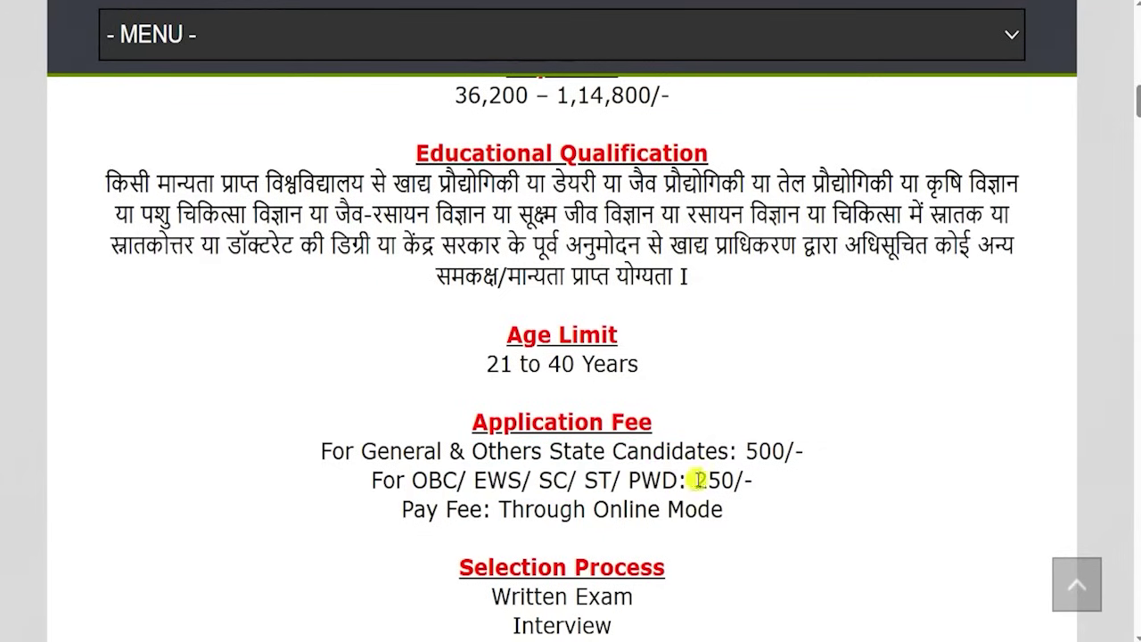
pyautogui.doubleClick(714, 480)
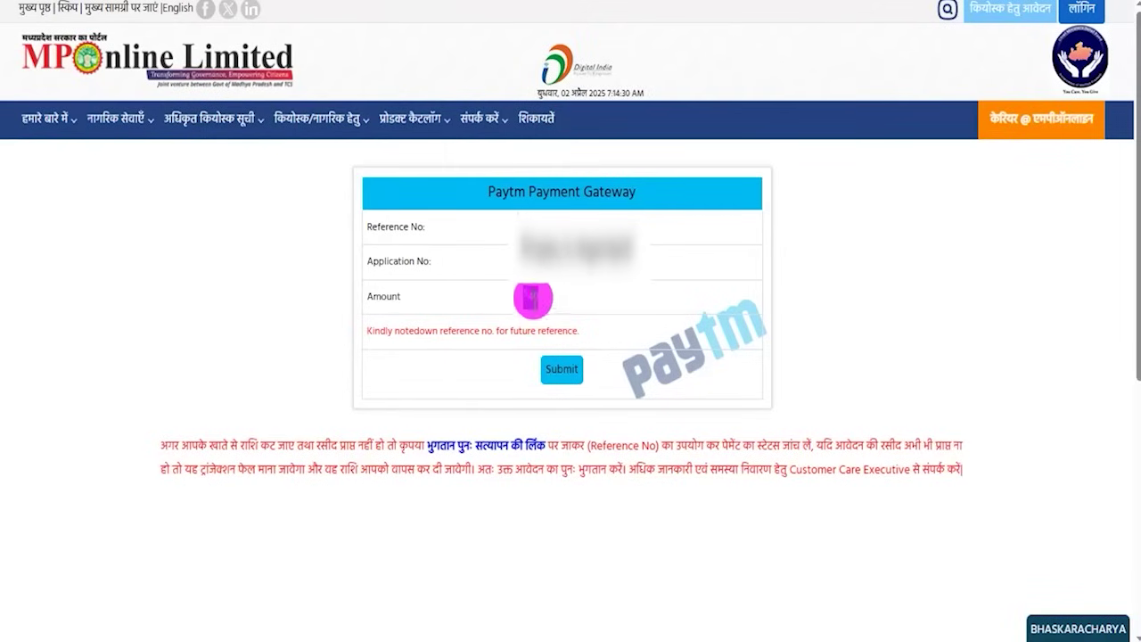
# Mark the Submit option on the Paytm Payment Gateway page and submit the application fee payment
pyautogui.click(560, 299)
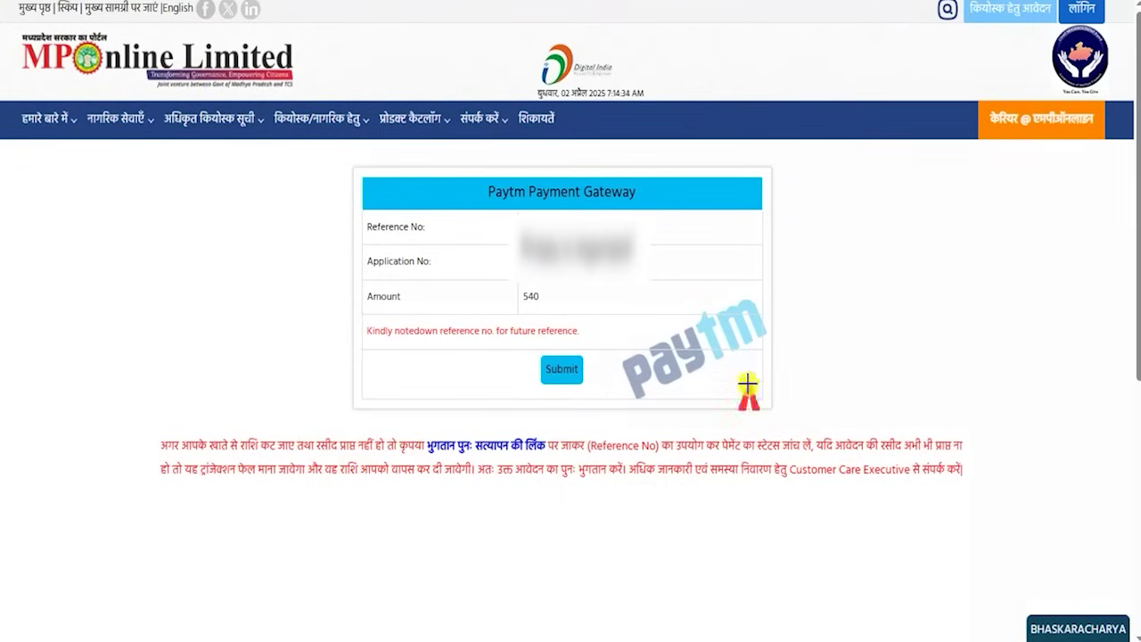
pyautogui.moveTo(749, 384); pyautogui.dragTo(584, 367)
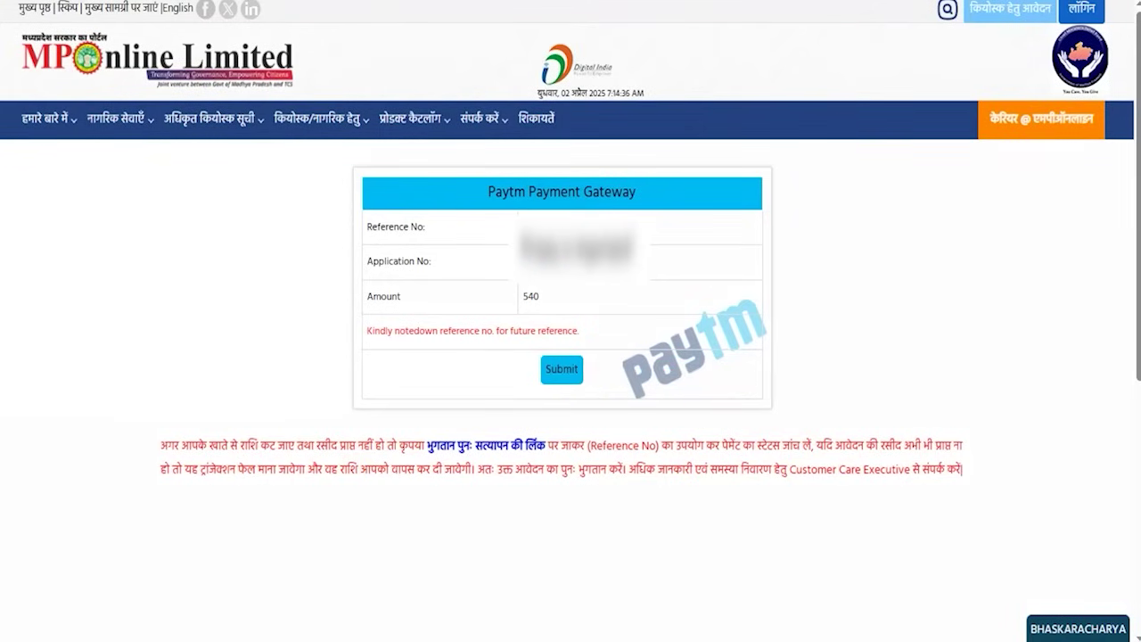
pyautogui.click(562, 373)
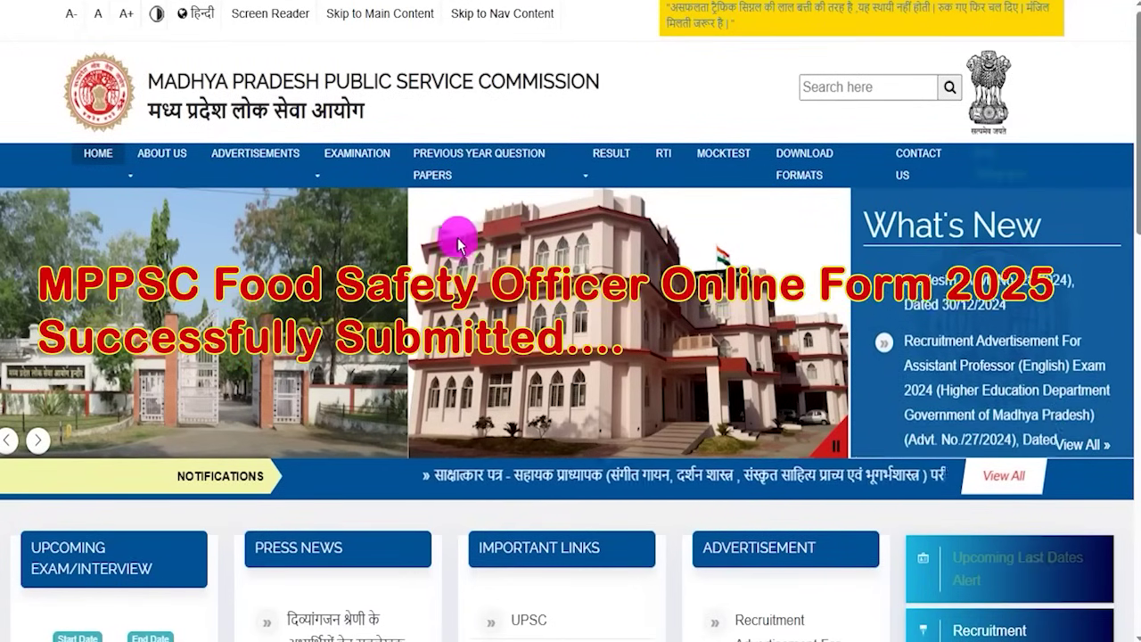
# Highlight the Madhya Pradesh Public Service Commission title on the commission's website and look through the home page
pyautogui.moveTo(176, 80); pyautogui.dragTo(543, 79)
pyautogui.scroll(-15, 634, 254)
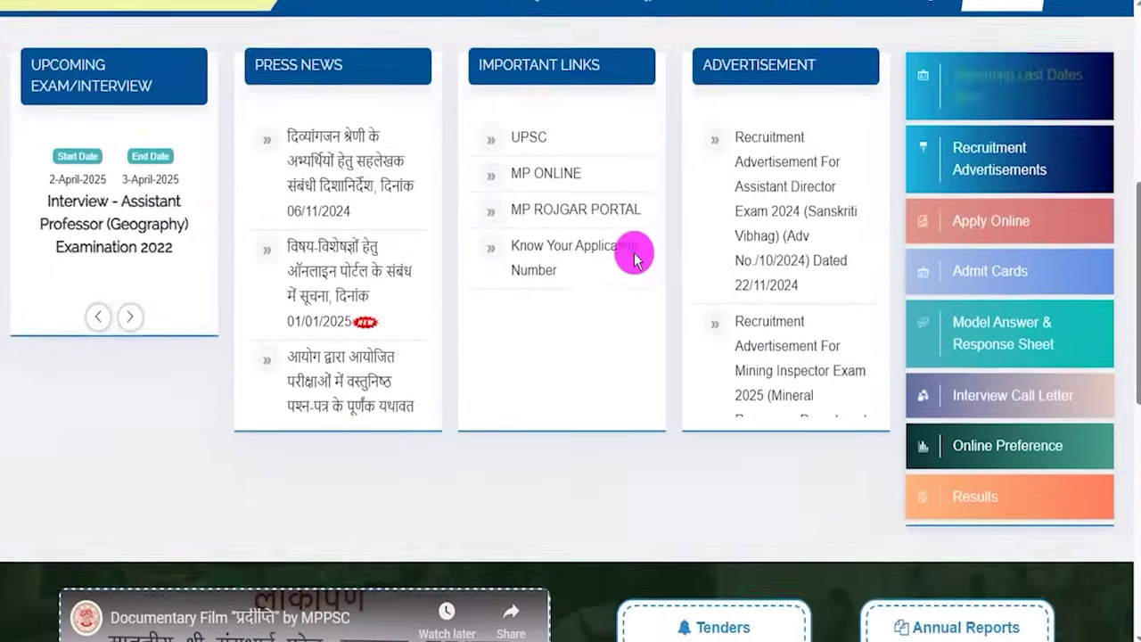
pyautogui.scroll(15, 634, 257)
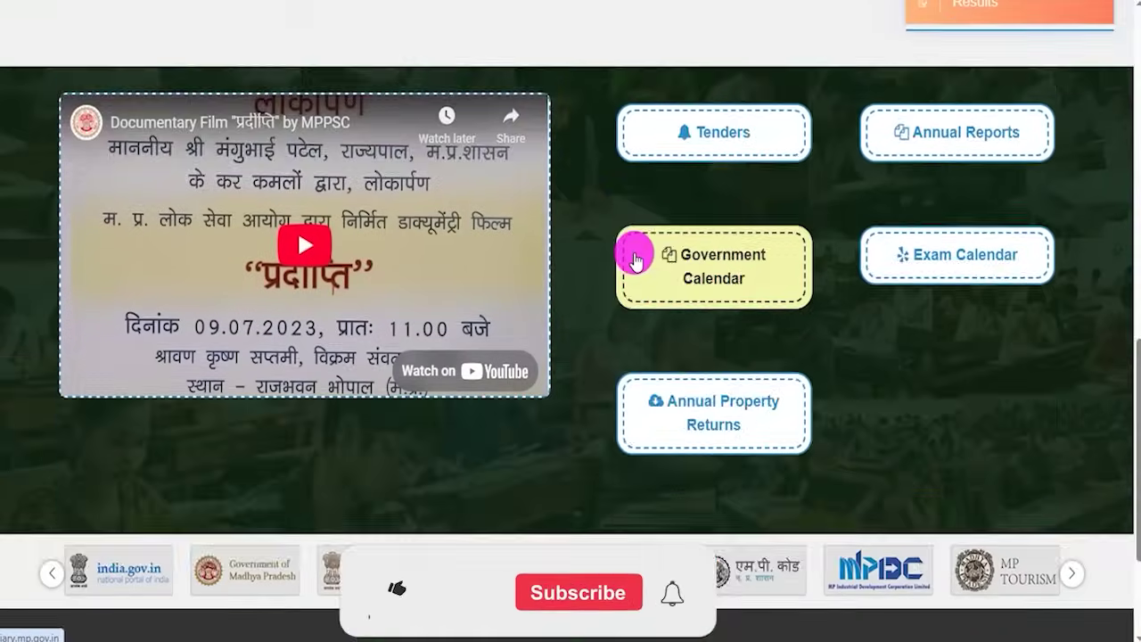
pyautogui.scroll(1, 634, 257)
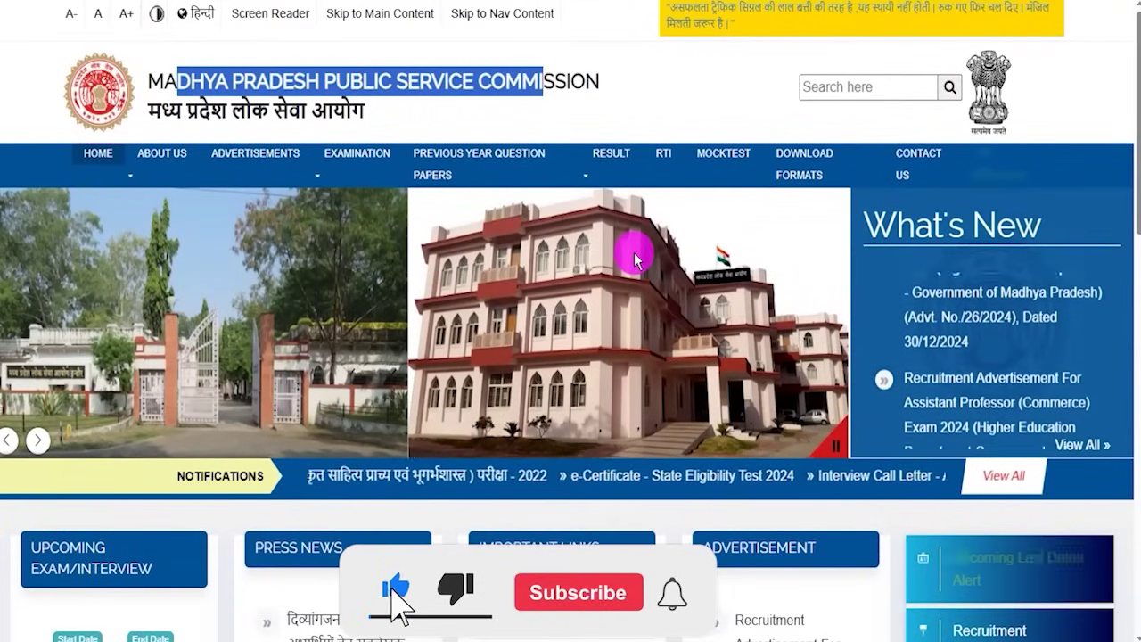
pyautogui.click(573, 83)
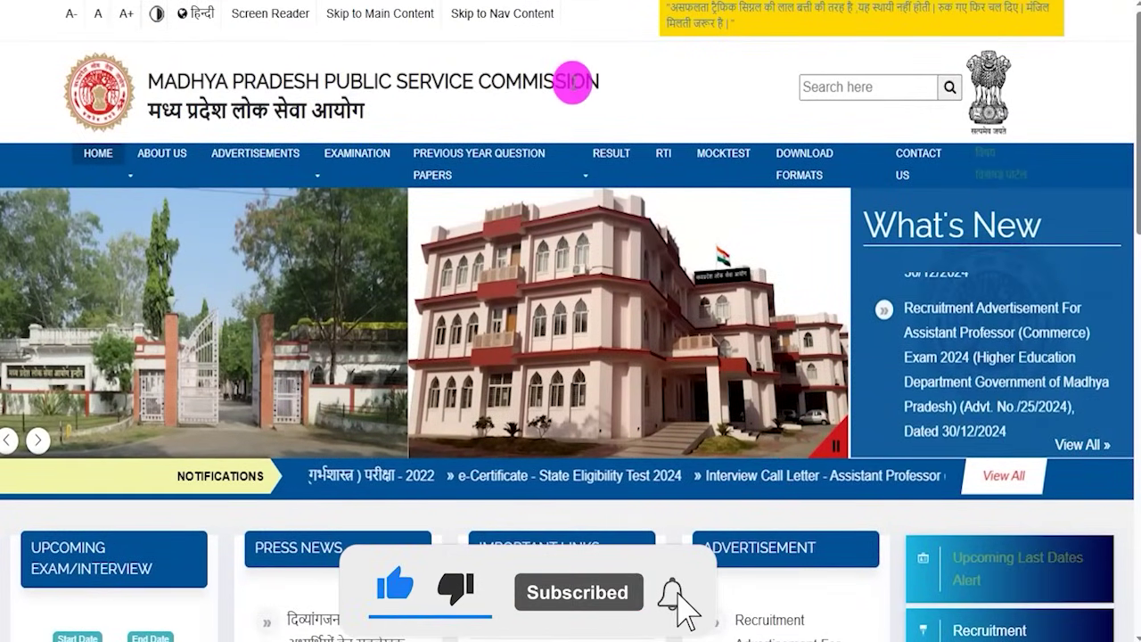